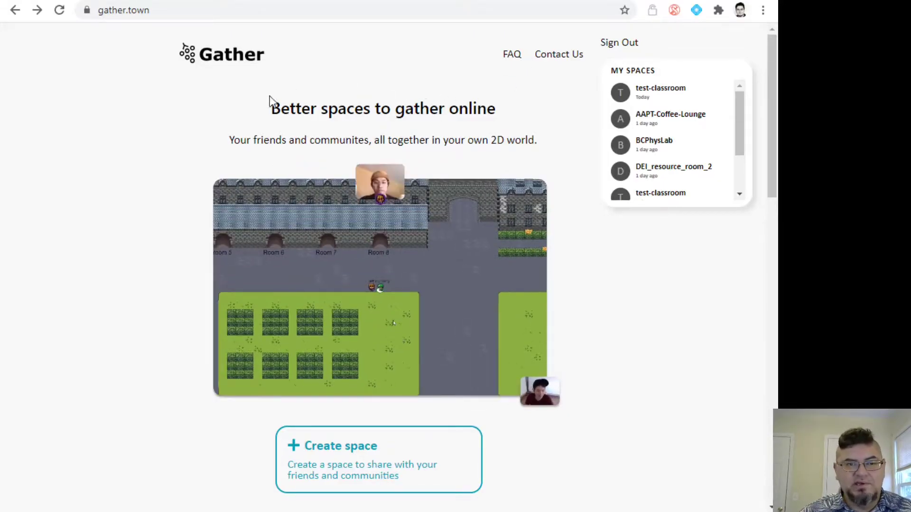
- Open the mapmaker tool from the Gather homepage's custom space section
scroll(167, 142, down, 10)
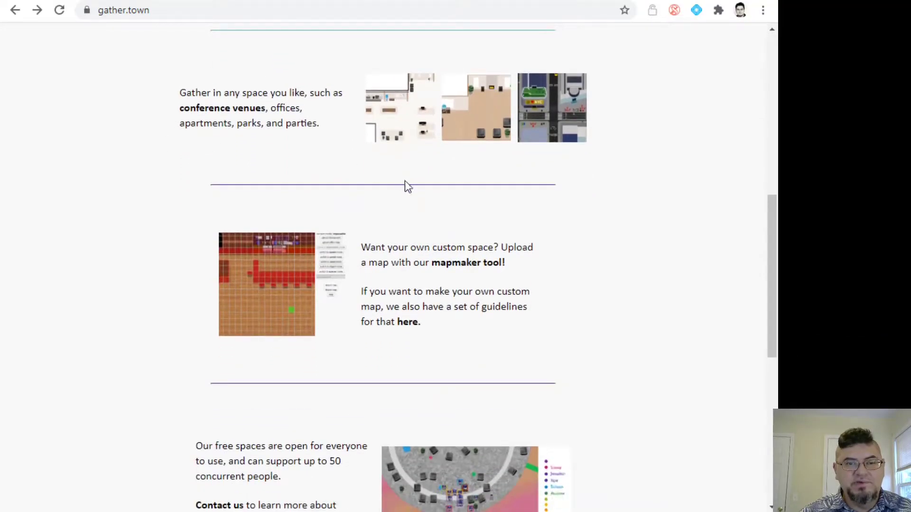
click(467, 269)
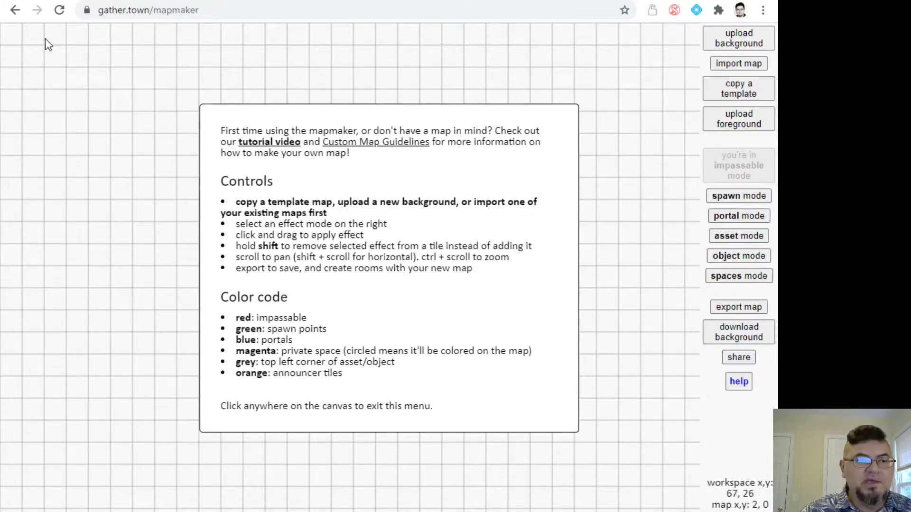
- Go to the gather-classroom-resources GitHub repository and view its ZIP download option
key(alt+Left)
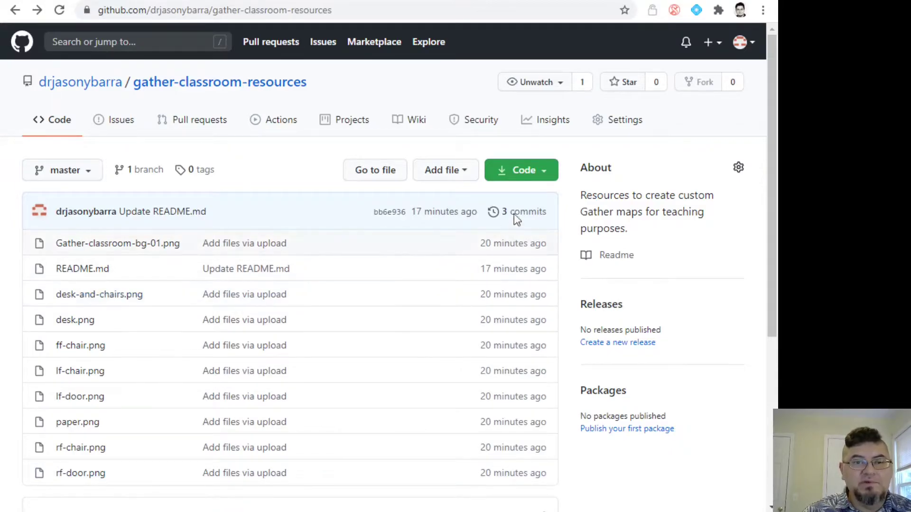
click(548, 171)
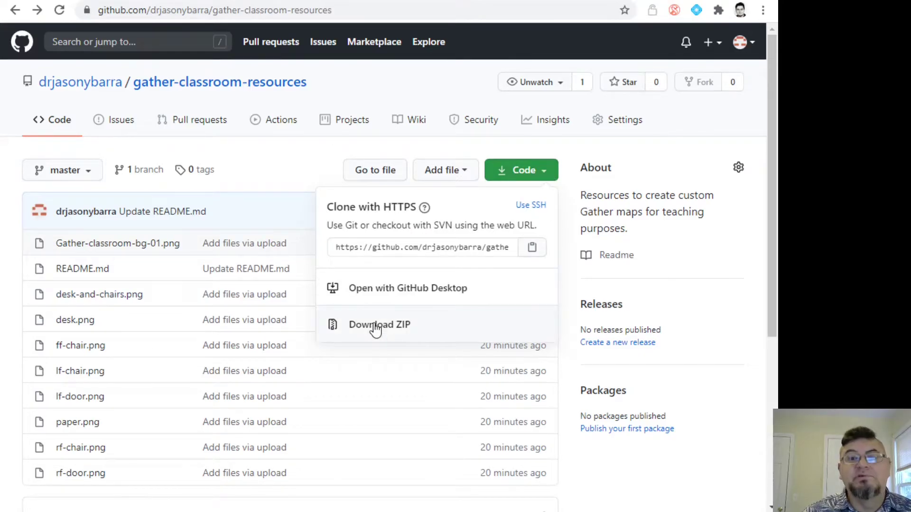
click(613, 478)
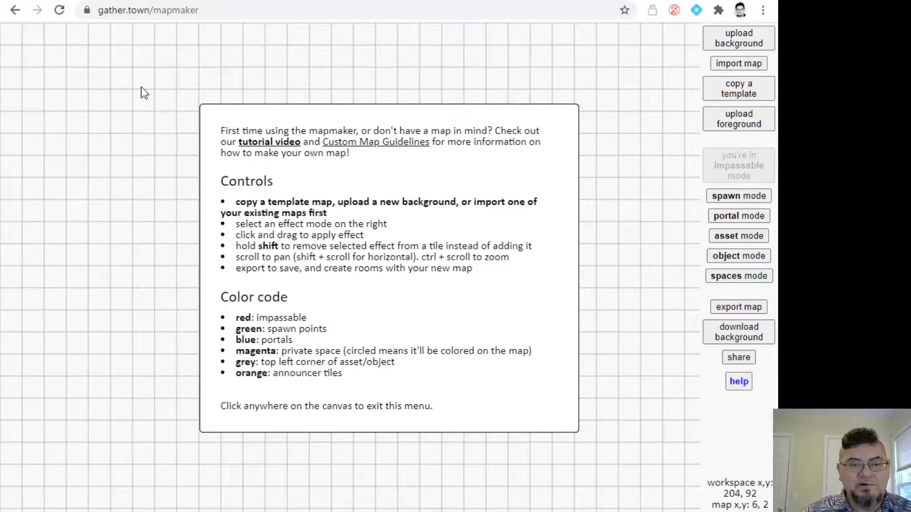
- Dismiss the help overlay in the Gather mapmaker and load the classroom background image
click(181, 169)
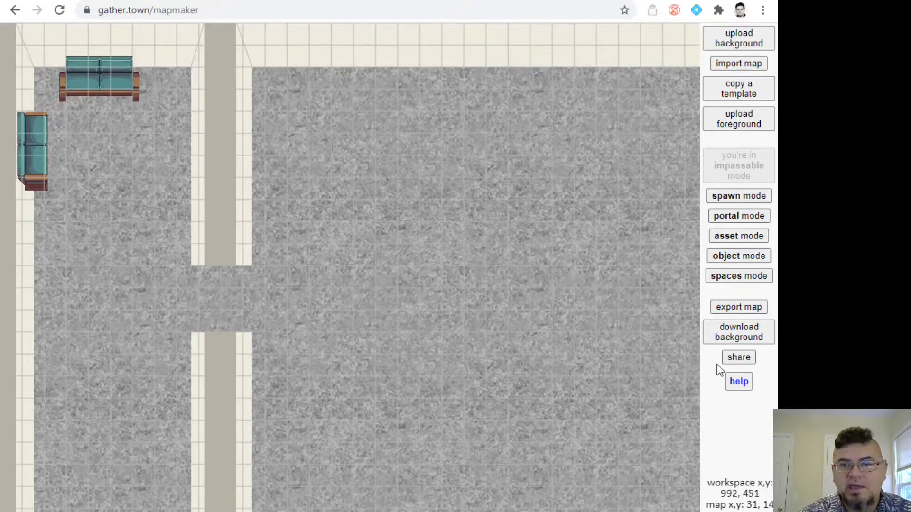
- Try to export the map as a new map named new-test-classroom
click(735, 308)
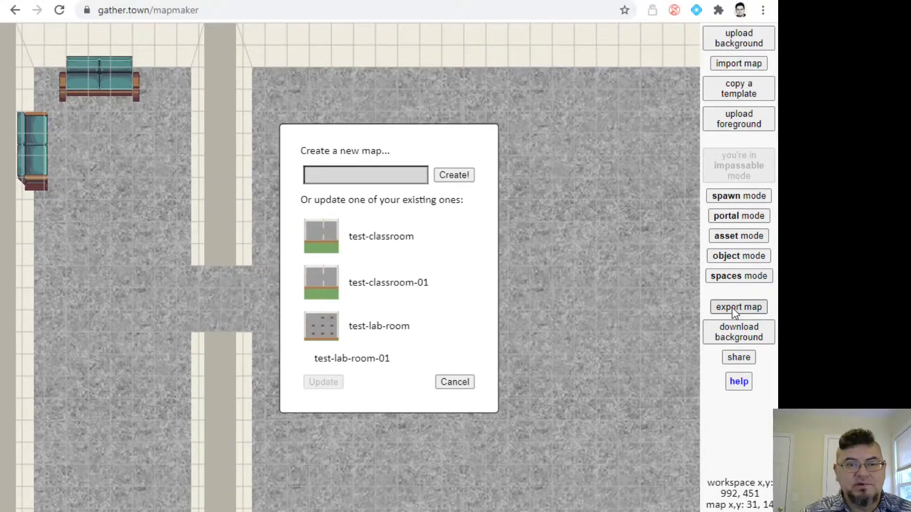
click(357, 166)
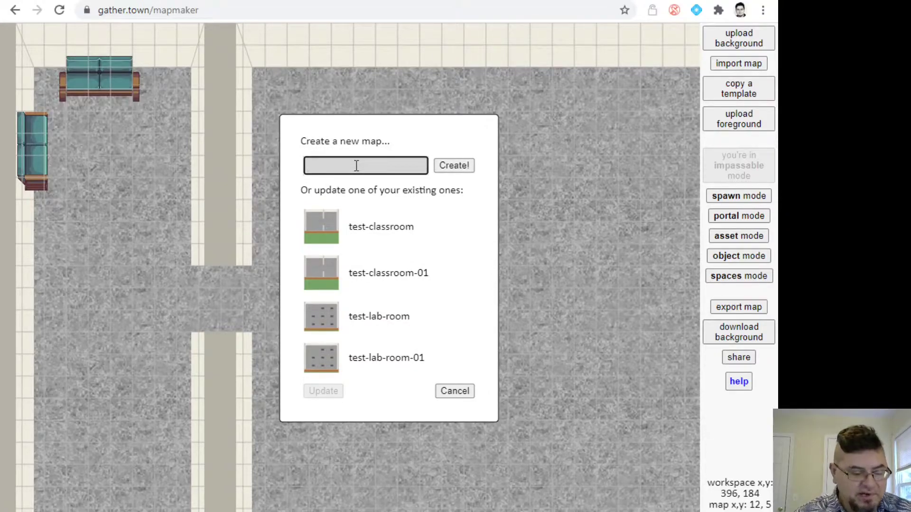
text(new-)
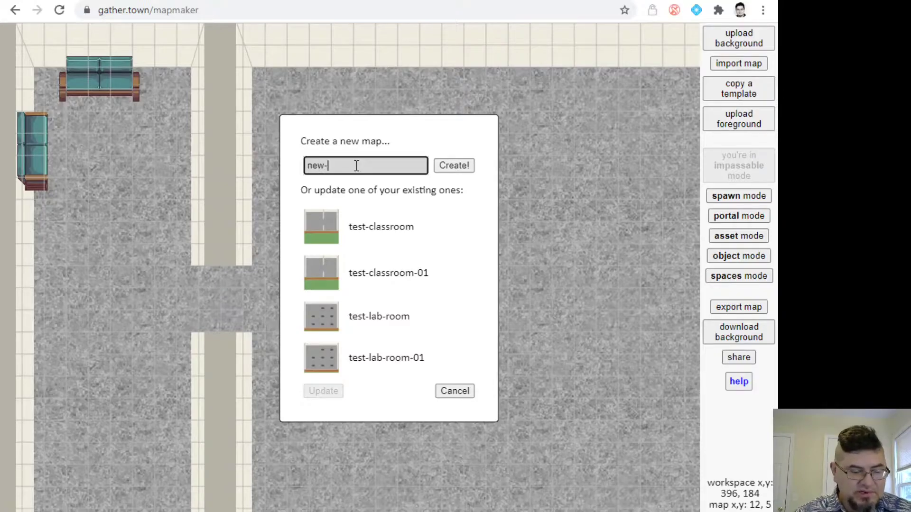
text(test-classroom)
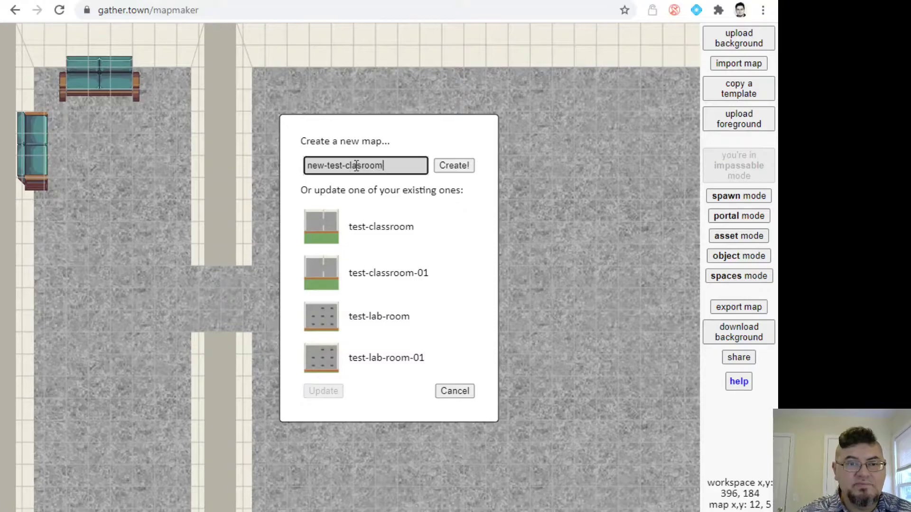
click(364, 166)
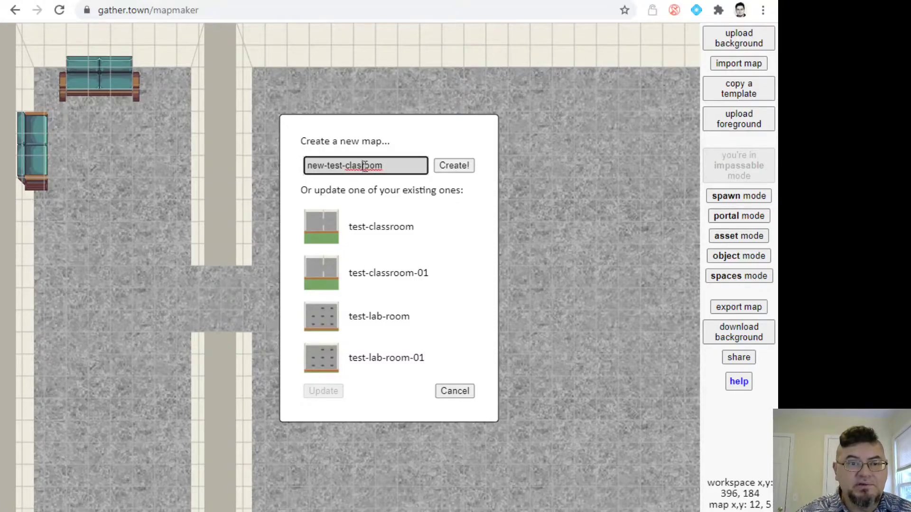
text(s)
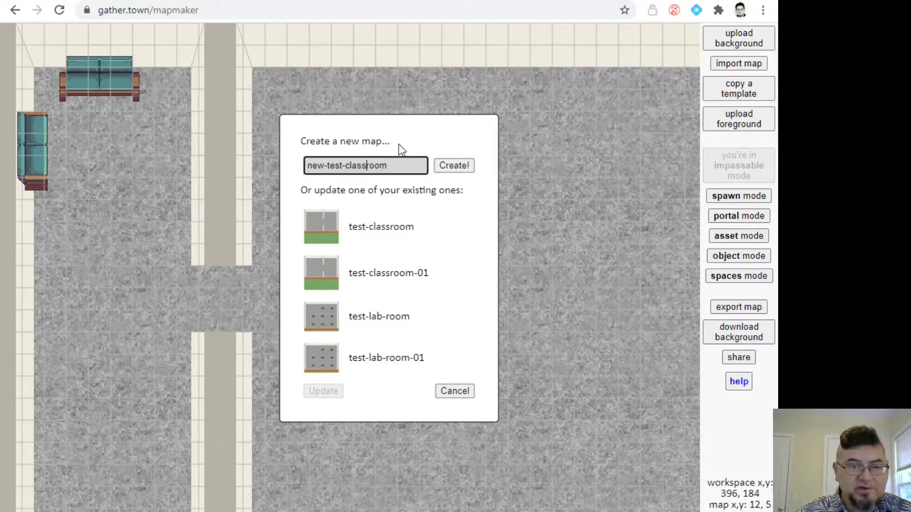
click(454, 167)
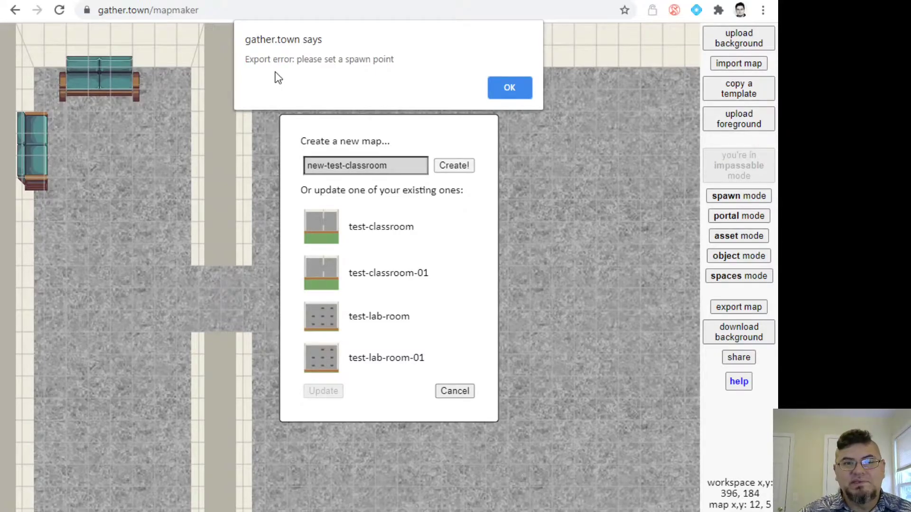
click(515, 91)
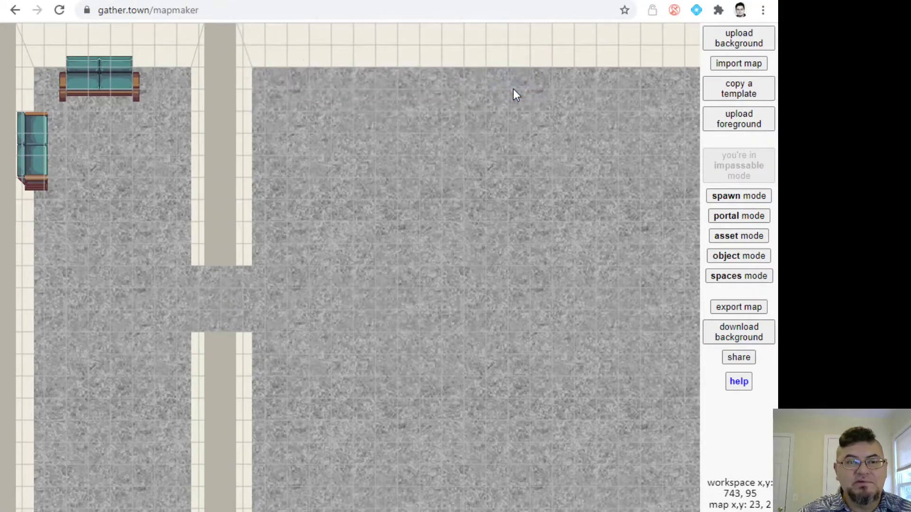
- Place a spawn point at map tile 13, 9 in the large room and export the map as a new map named new-test-classroom
click(743, 199)
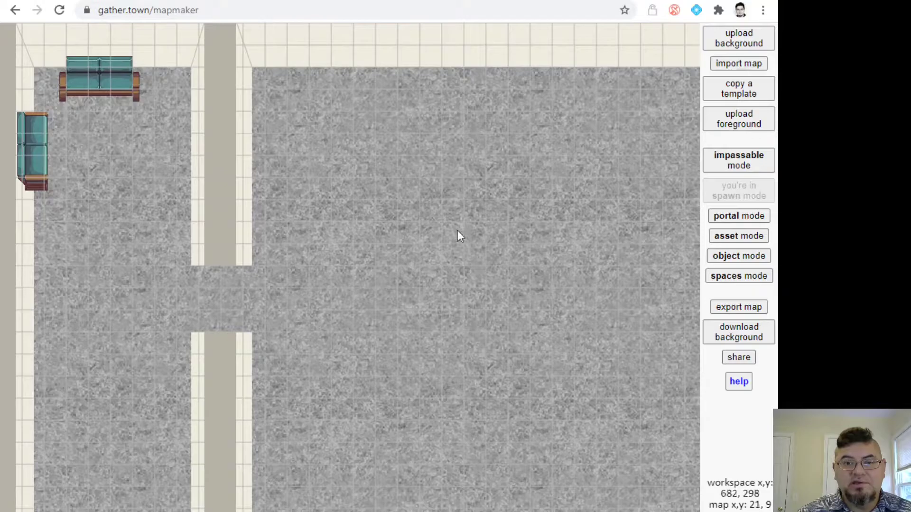
click(295, 238)
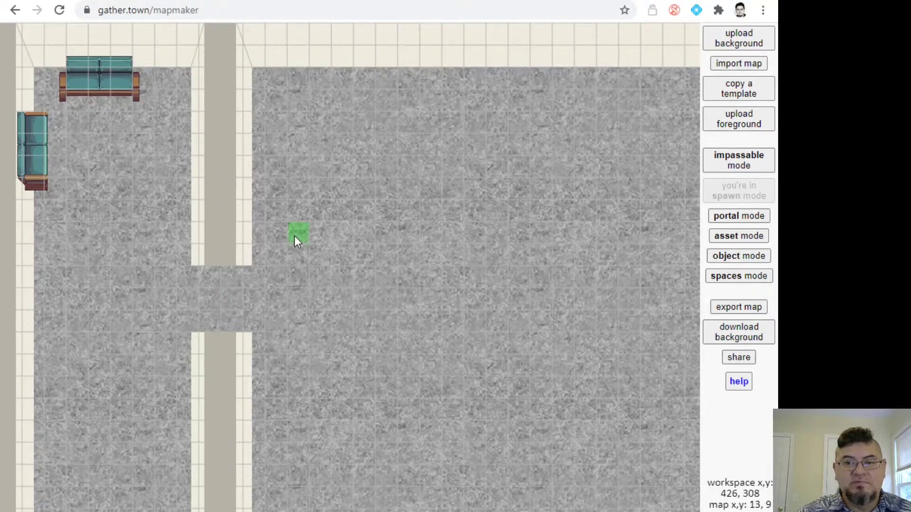
click(727, 308)
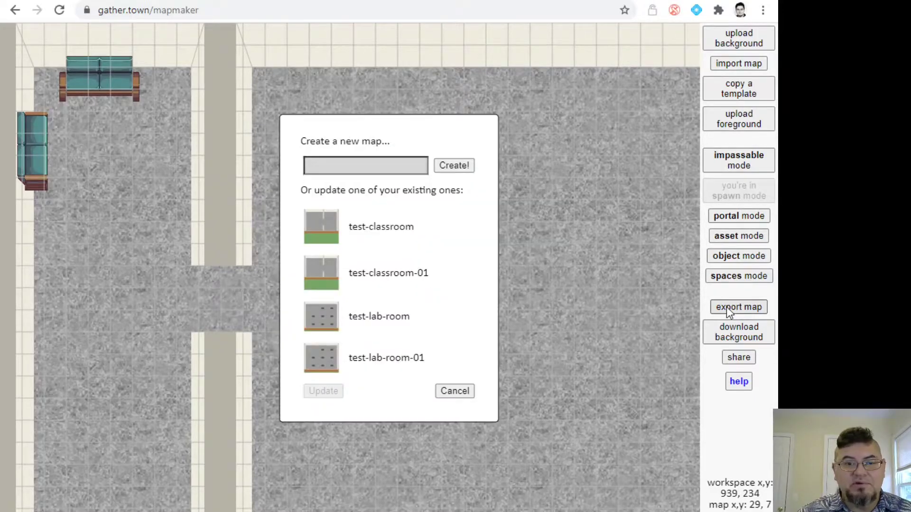
click(364, 167)
text(new-te)
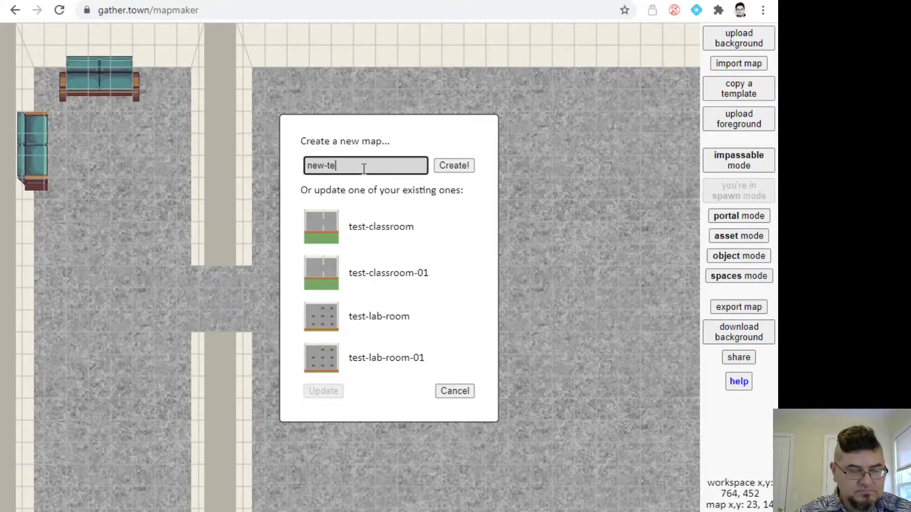
text(st-classroom)
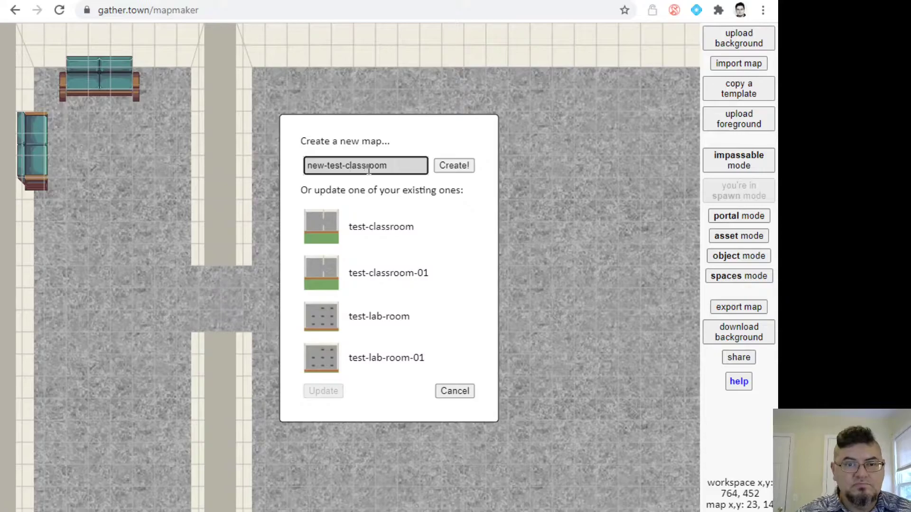
click(449, 166)
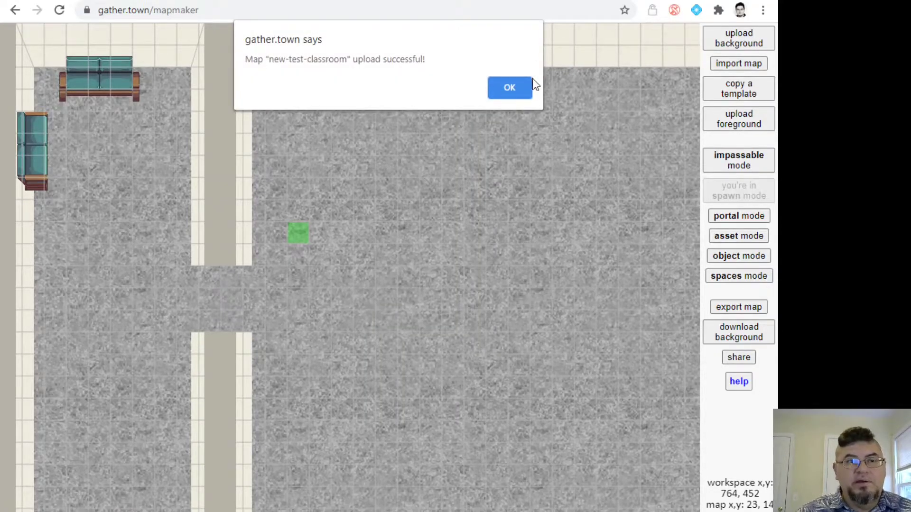
click(518, 91)
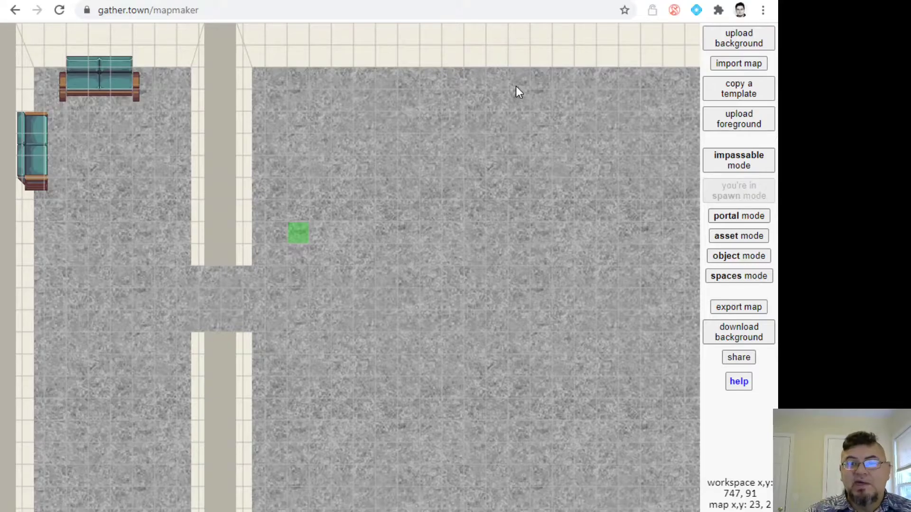
- Mark the uppermost tile row of the map's top wall as impassable, erasing the stray impassable tiles below that row
click(736, 162)
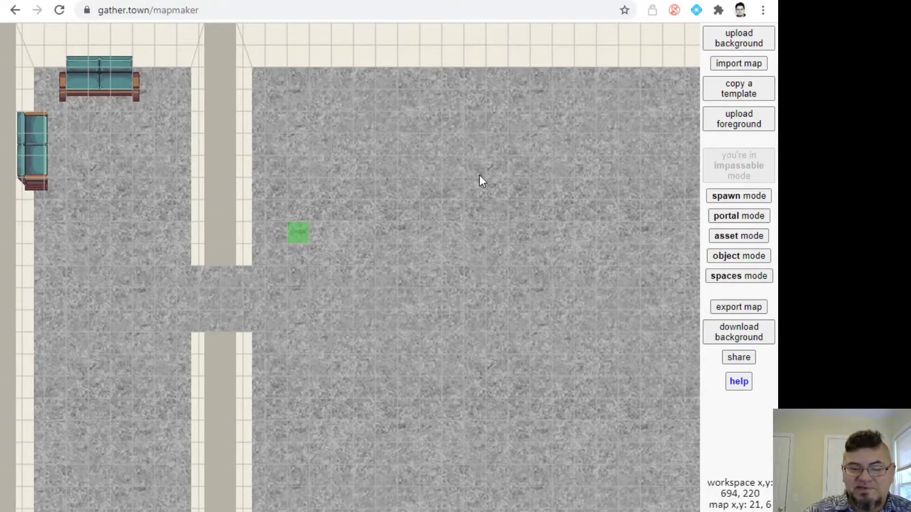
scroll(215, 176, up, 2)
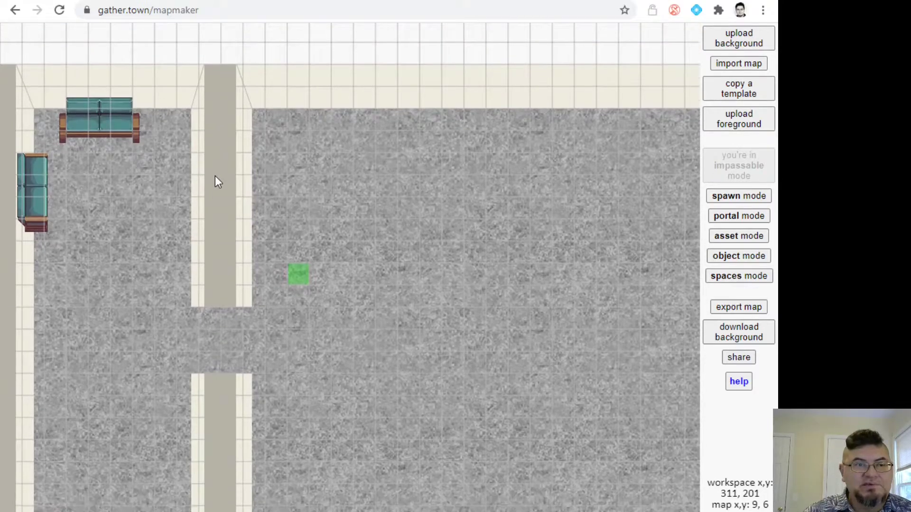
scroll(215, 176, down, 1)
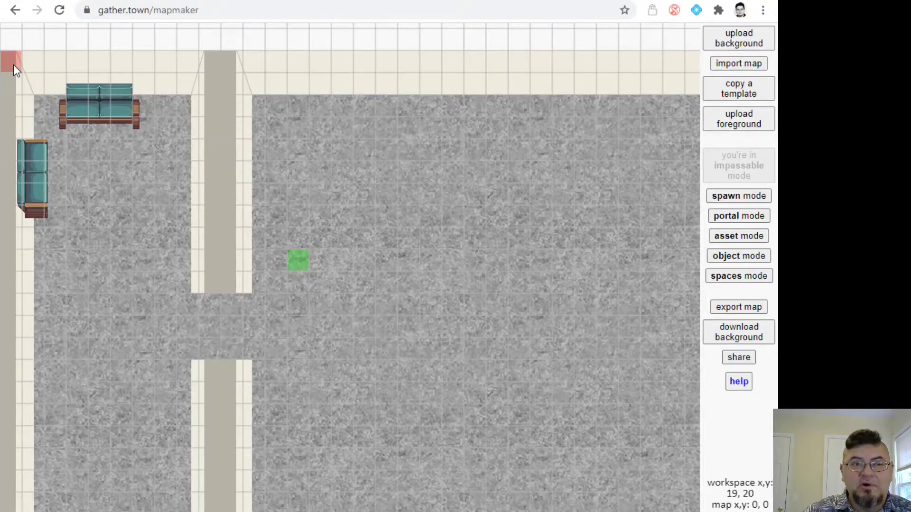
mouse_move(13, 65)
mouse_down()
mouse_move(301, 53)
mouse_move(445, 63)
mouse_move(600, 157)
mouse_up()
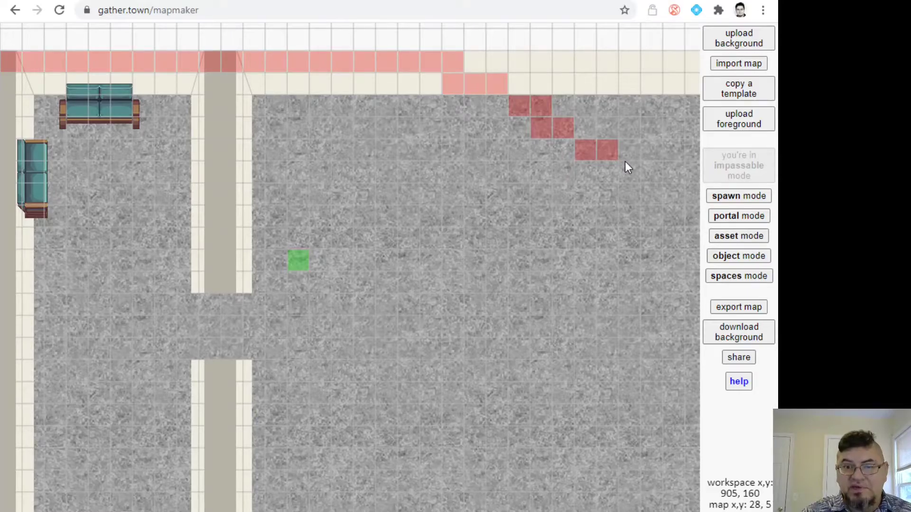
click(614, 153)
mouse_move(574, 134)
mouse_down()
mouse_move(541, 133)
mouse_move(537, 112)
mouse_move(498, 85)
mouse_move(449, 90)
mouse_up()
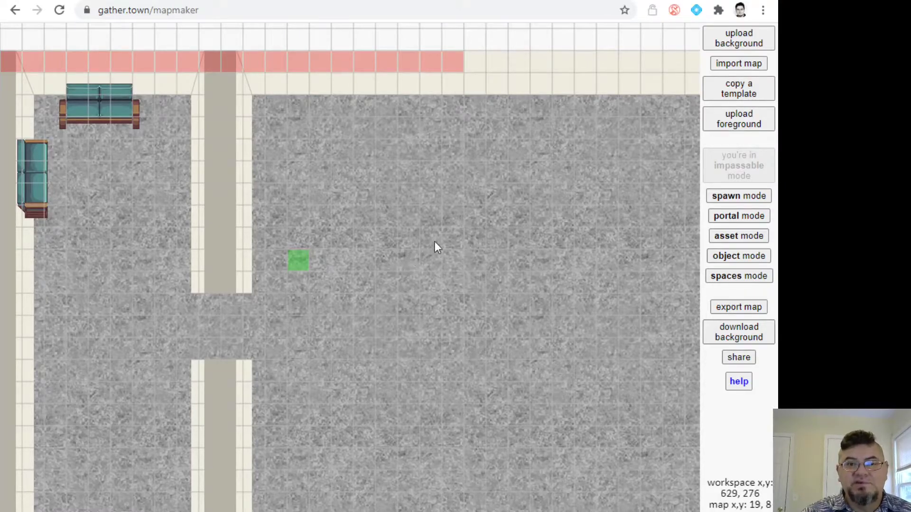
drag(475, 70, 556, 62)
drag(628, 63, 657, 66)
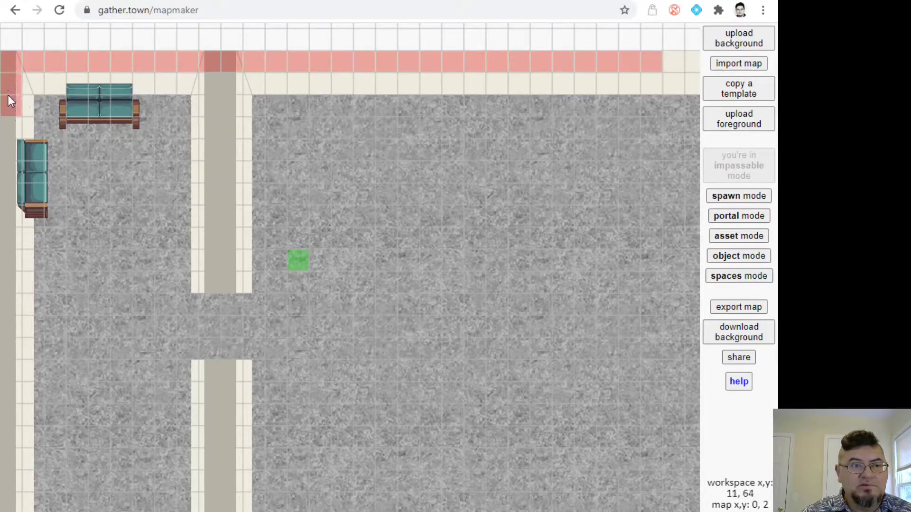
- Mark the map's left outer wall column and the upper tile row of the bottom brick wall as impassable
drag(3, 139, 12, 301)
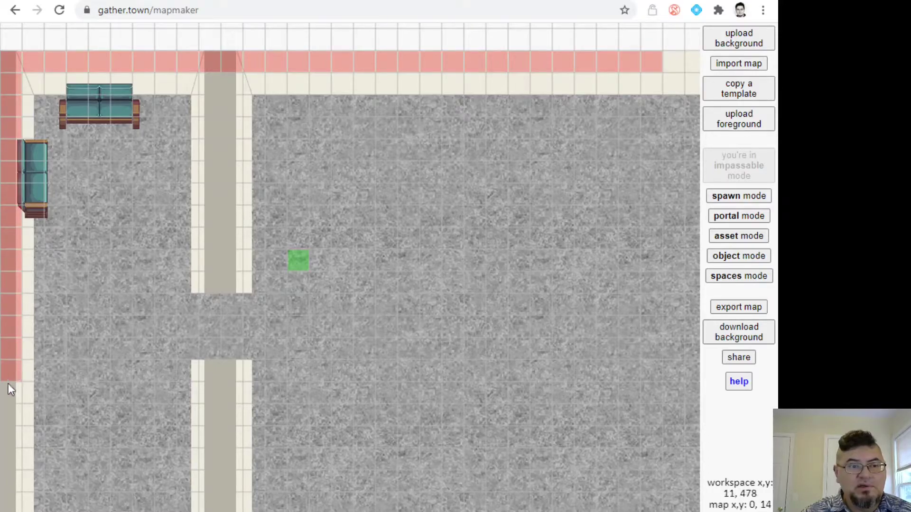
drag(8, 380, 10, 385)
scroll(10, 386, down, 4)
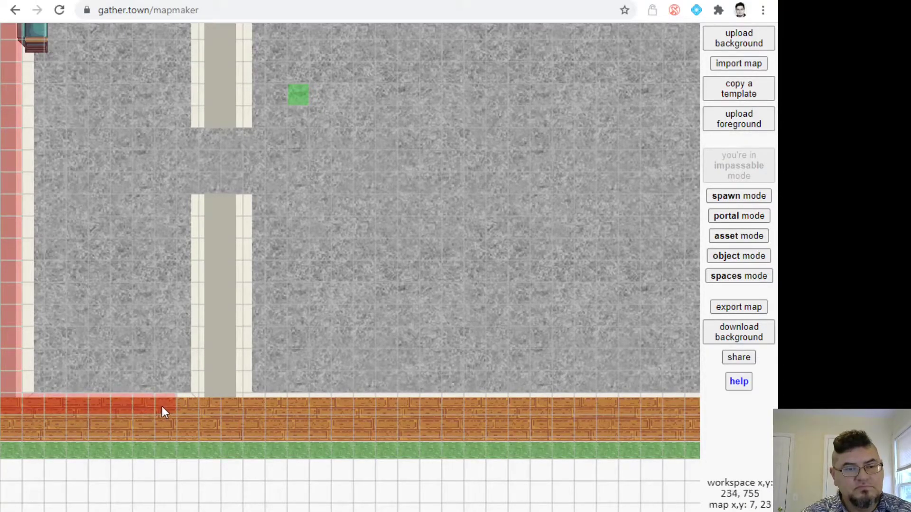
drag(161, 409, 224, 405)
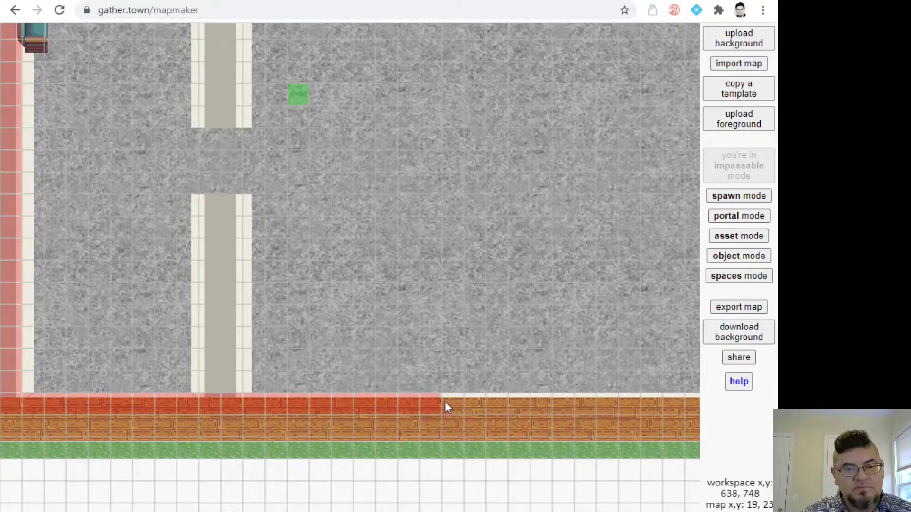
drag(441, 403, 527, 410)
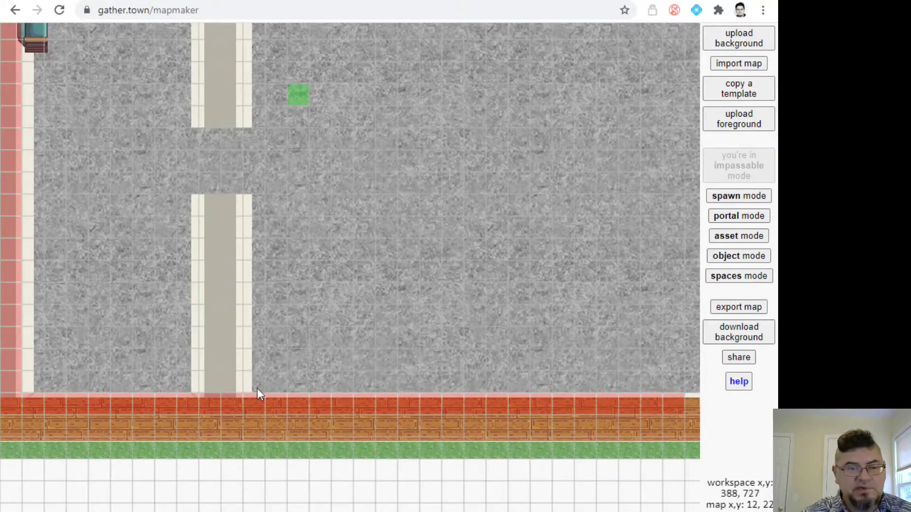
- Mark the two-tile-wide dividing wall between the rooms as impassable above and below the opening, leaving the doorway passable
mouse_move(217, 406)
mouse_down()
mouse_move(220, 328)
mouse_move(225, 336)
mouse_up()
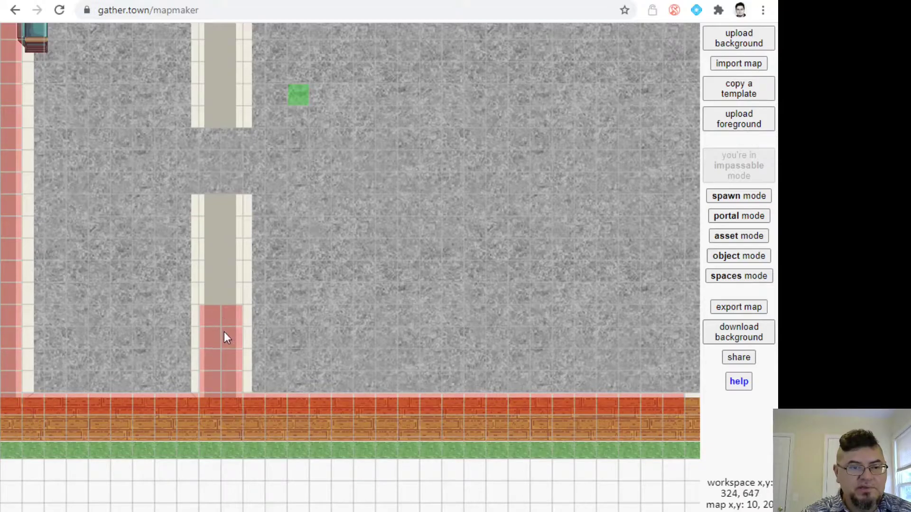
mouse_move(224, 304)
mouse_down()
mouse_move(221, 246)
mouse_move(205, 247)
mouse_move(234, 224)
mouse_move(217, 203)
mouse_up()
scroll(218, 199, up, 3)
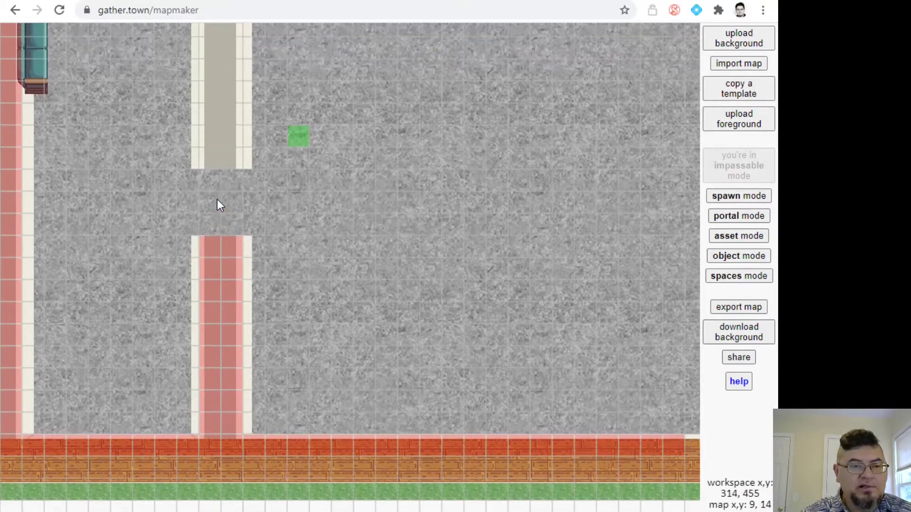
mouse_move(225, 255)
mouse_down()
mouse_move(218, 238)
mouse_move(229, 232)
mouse_up()
mouse_move(221, 200)
mouse_down()
mouse_move(221, 165)
mouse_move(211, 180)
mouse_up()
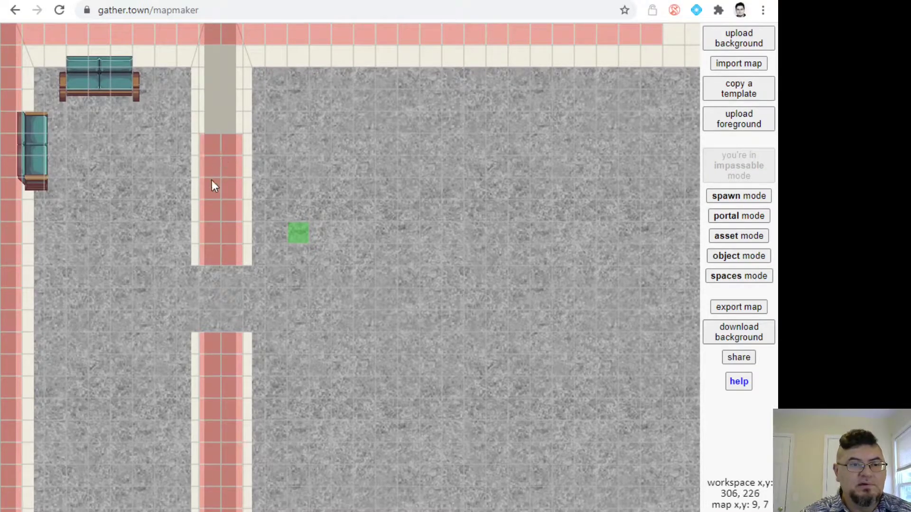
mouse_move(221, 110)
mouse_down()
mouse_move(227, 127)
mouse_move(218, 47)
mouse_move(235, 56)
mouse_up()
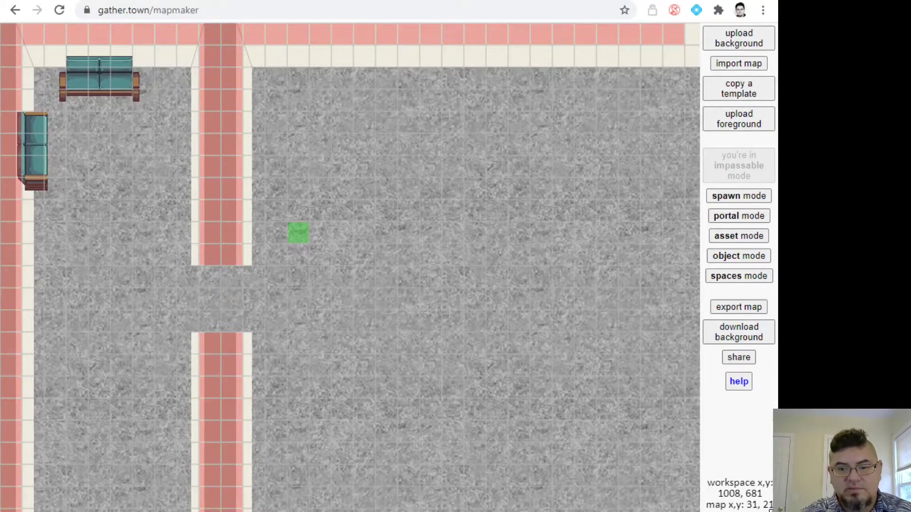
- Mark the map's right outer wall column as impassable and fill the remaining gap in the top wall's impassable row
drag(778, 510, 910, 510)
drag(878, 434, 870, 188)
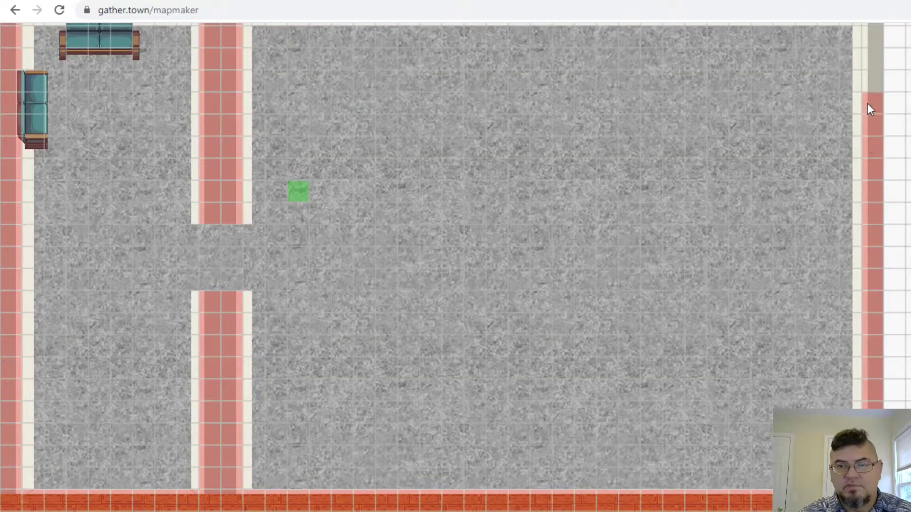
scroll(898, 206, up, 2)
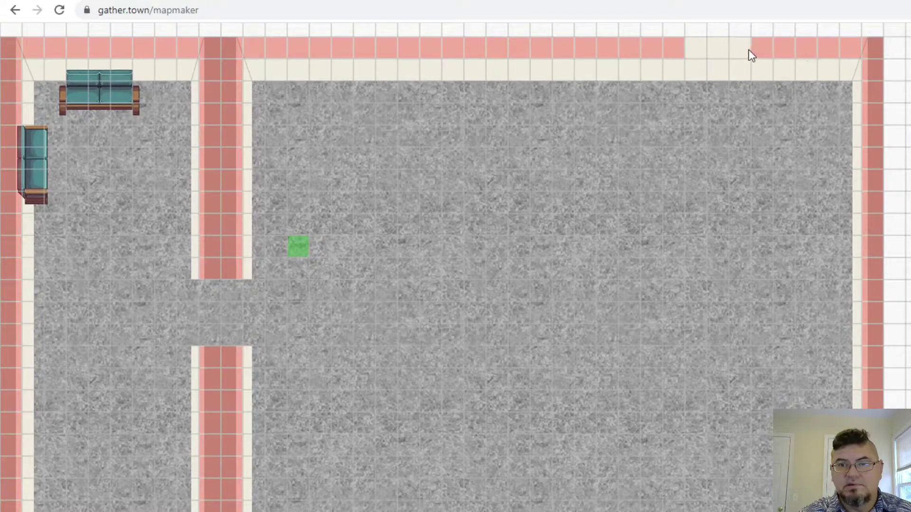
drag(749, 49, 693, 47)
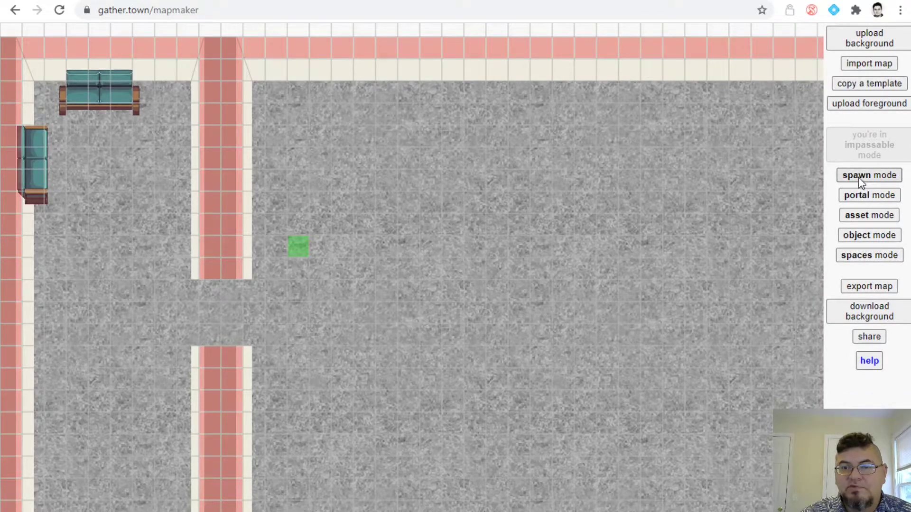
- Replace the large room's spawn point with four spawn points, spaced one tile apart in a square, in the small room beside the doorway
click(859, 177)
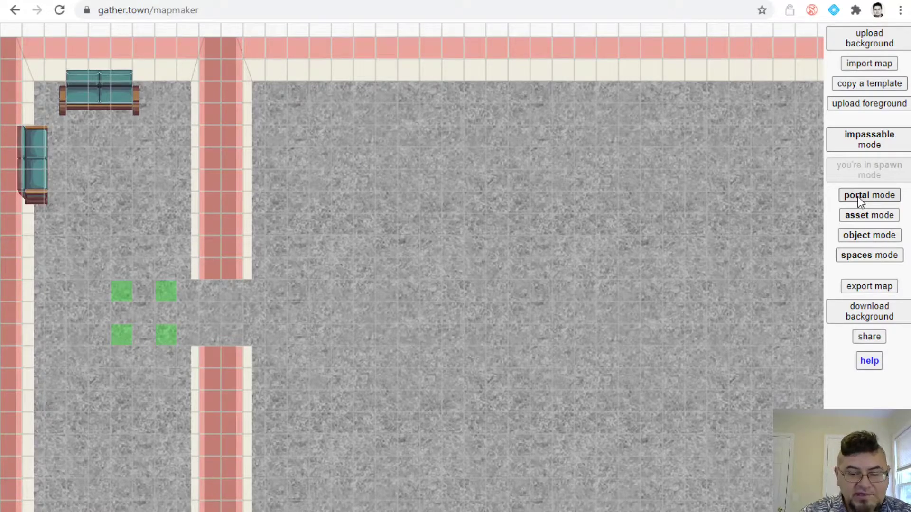
- Start a new asset at tile 15, 5 in the large room and upload desk-and-chairs.png to the recent assets
click(844, 217)
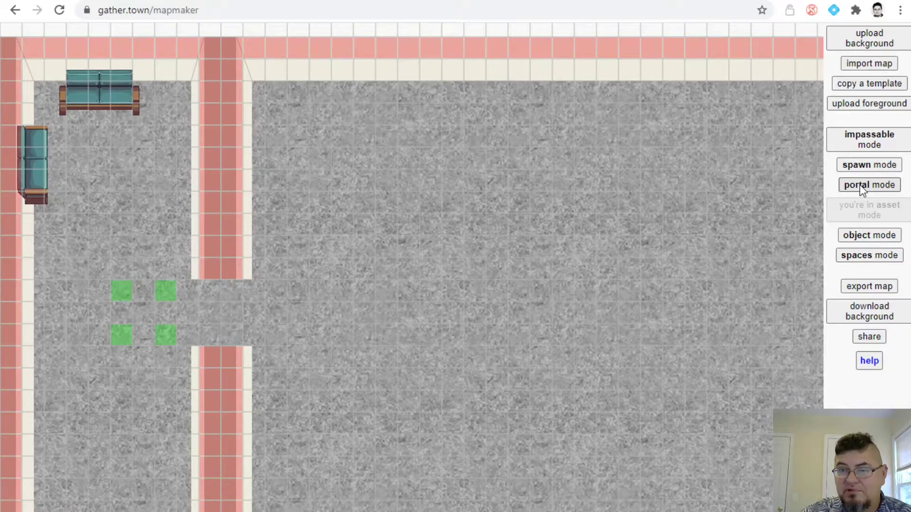
click(863, 235)
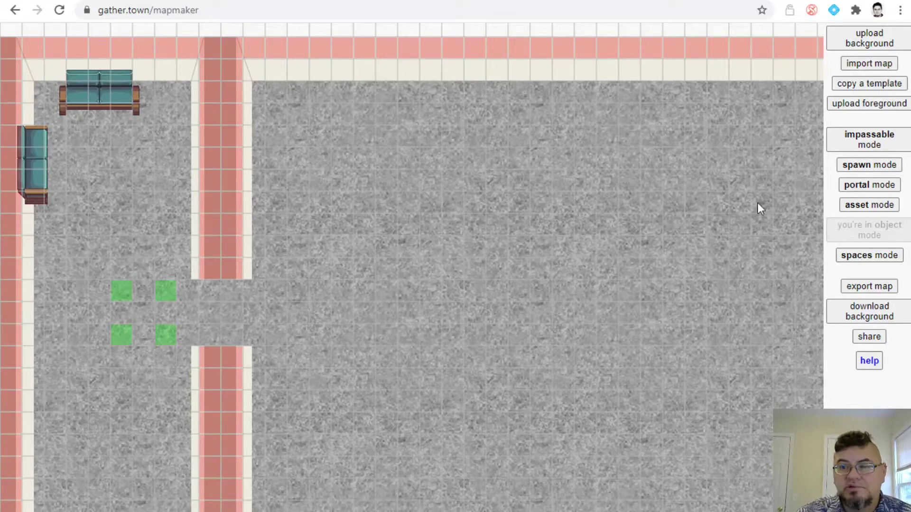
click(861, 208)
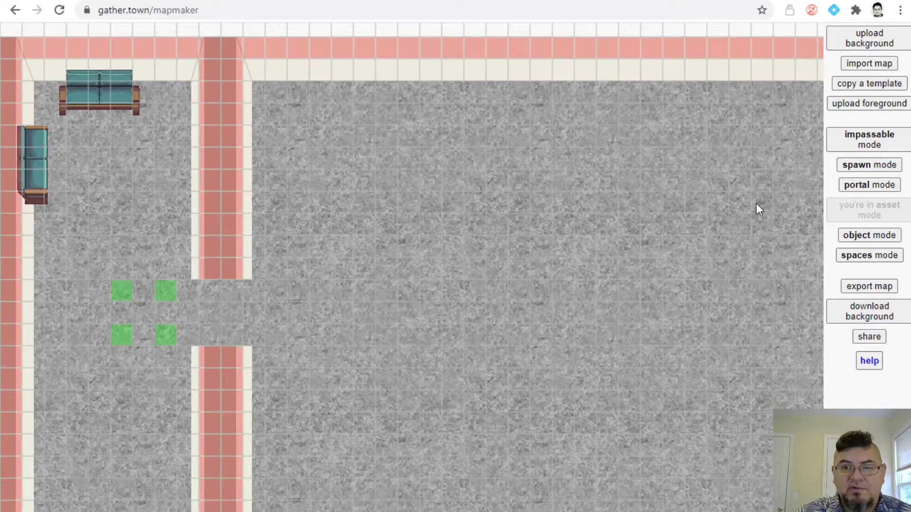
click(340, 161)
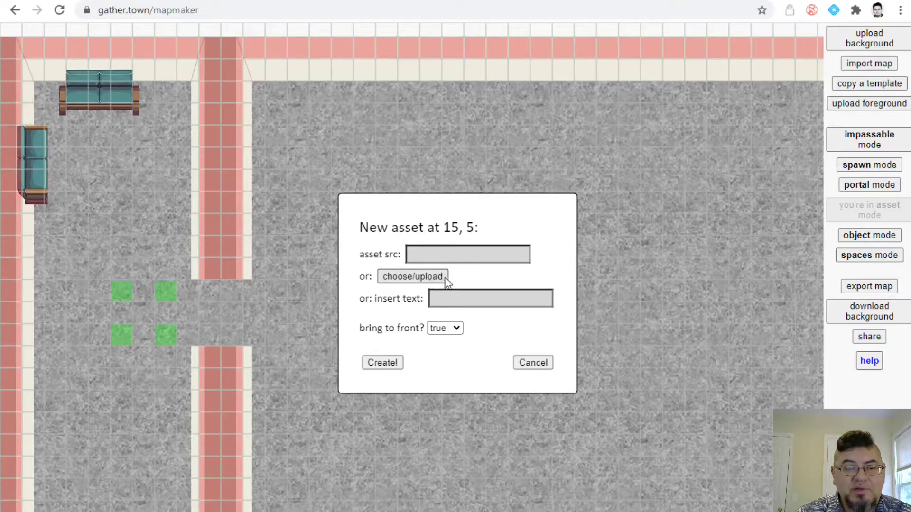
click(405, 279)
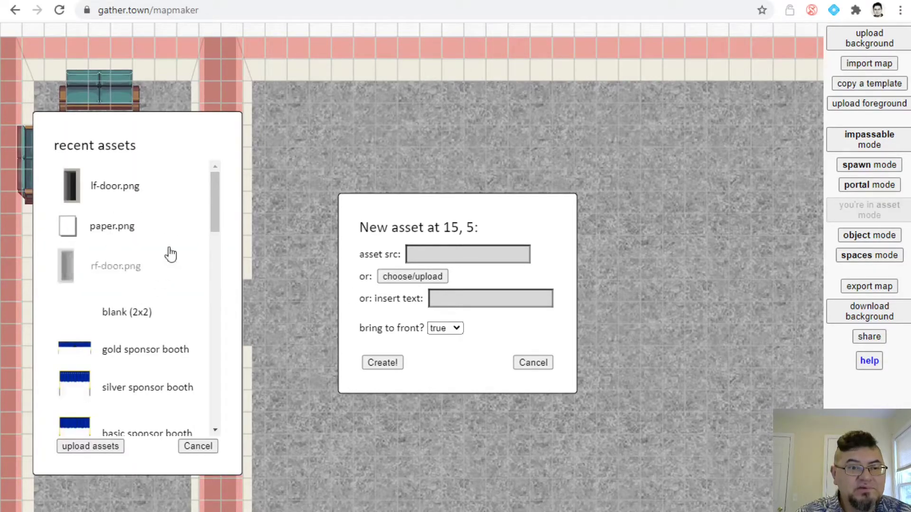
drag(217, 206, 201, 247)
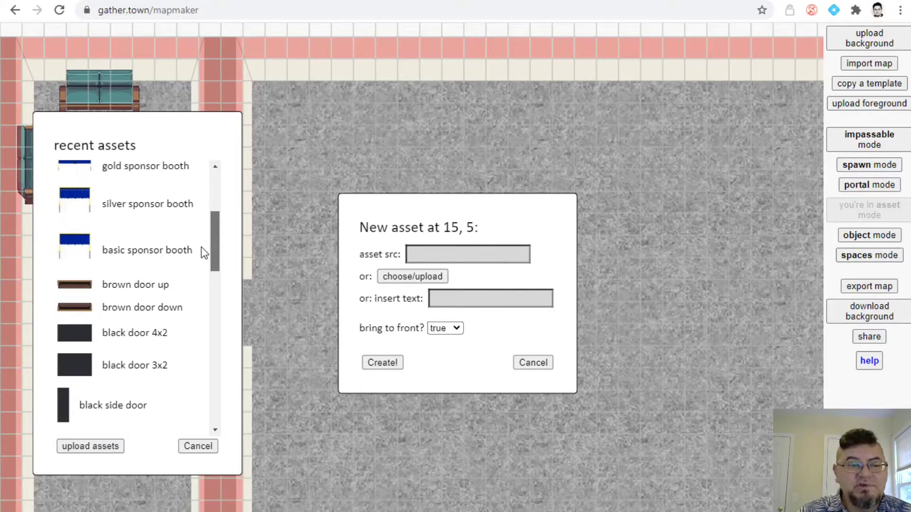
drag(201, 247, 230, 194)
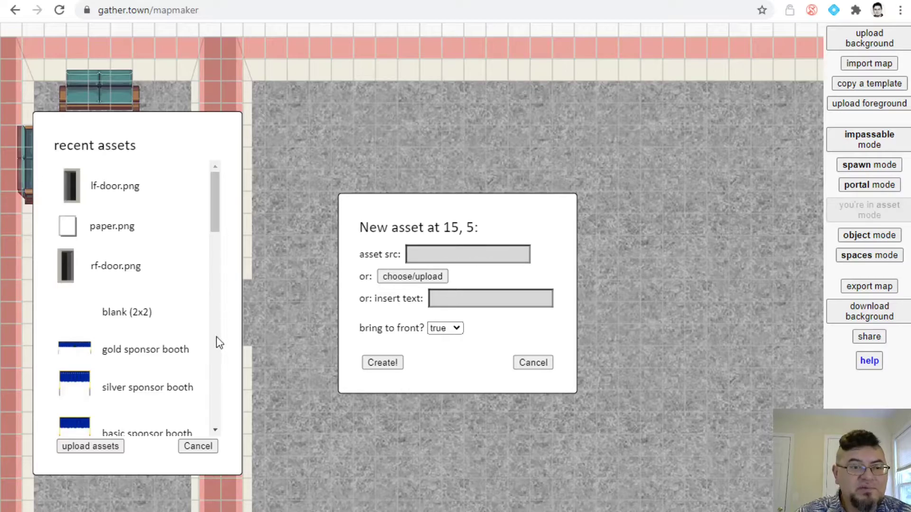
click(89, 447)
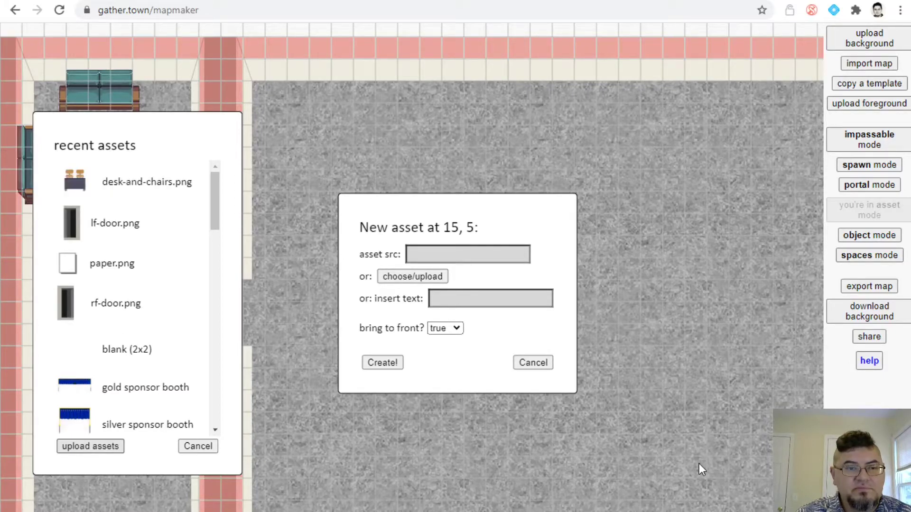
- Try placing the desk-and-chairs.png asset at tile 15, 5 and undo the placement
click(131, 191)
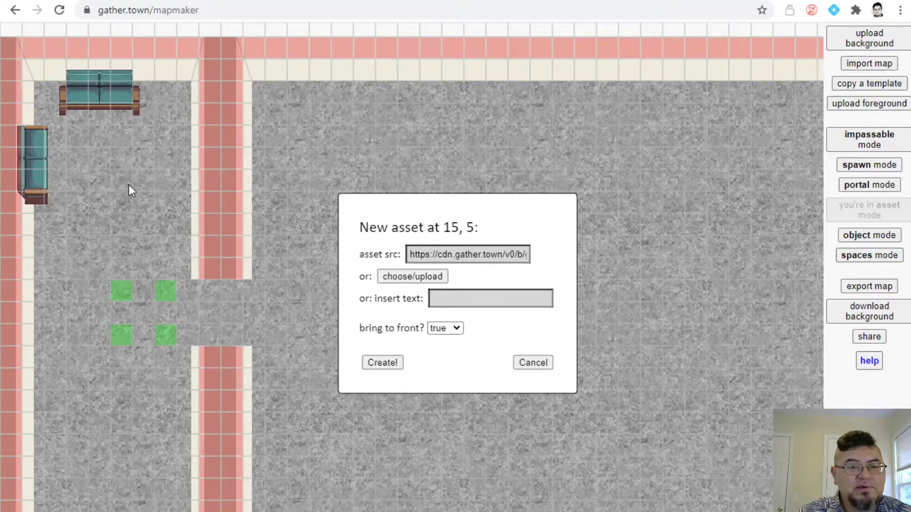
click(385, 364)
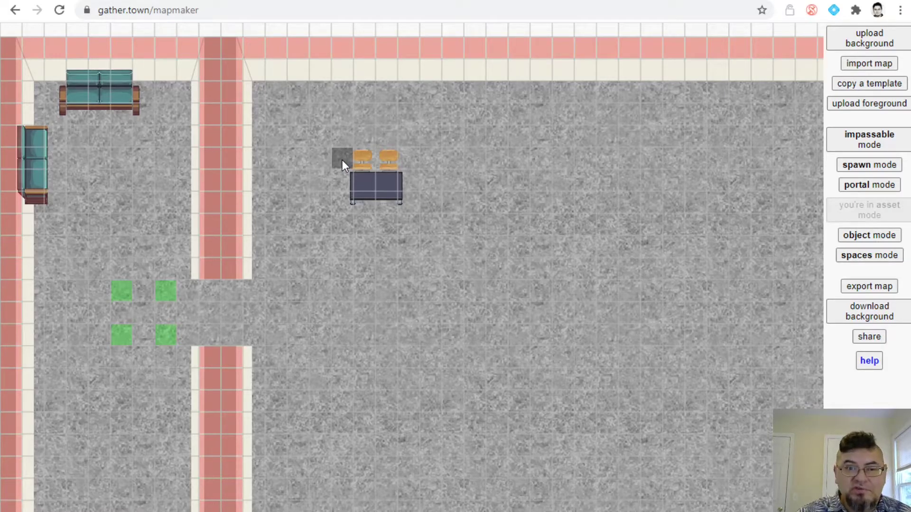
key(ctrl+z)
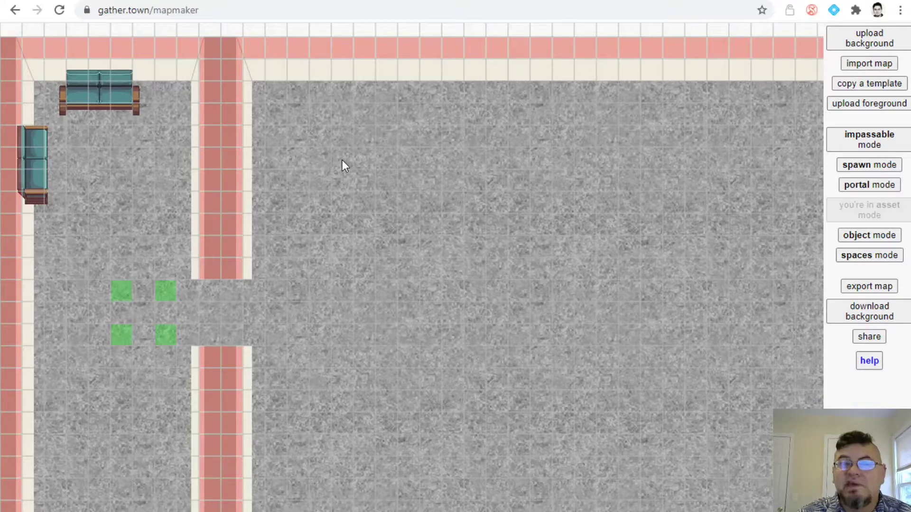
- Place desk-and-chairs.png assets side by side at tiles 14, 4 and 17, 4 in the large room, each brought to front
click(318, 140)
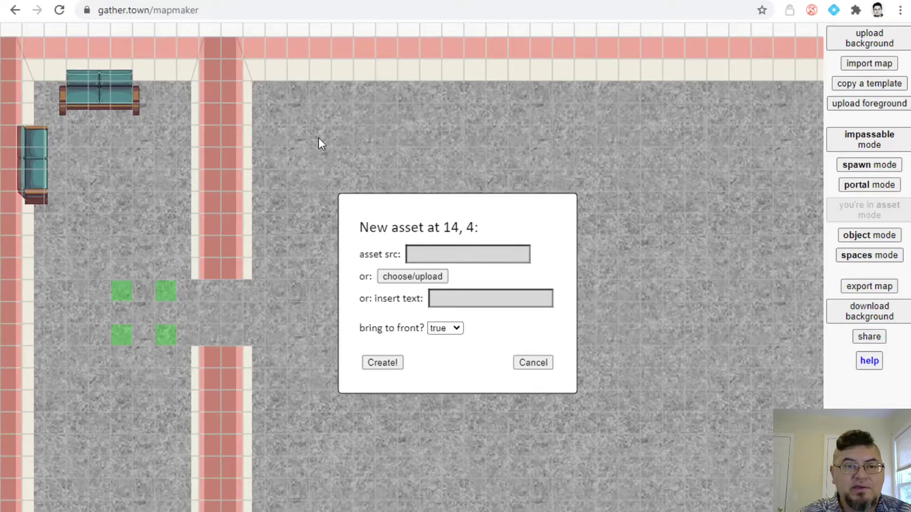
click(394, 279)
click(150, 185)
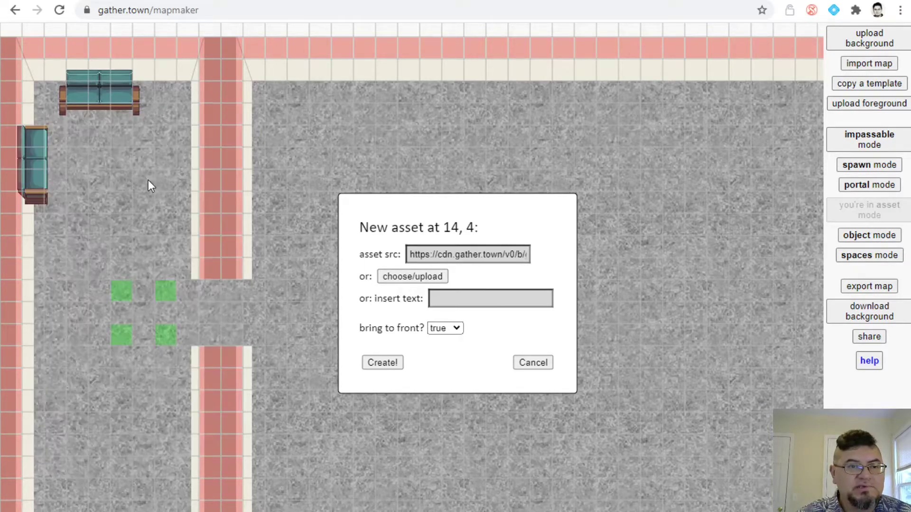
click(389, 366)
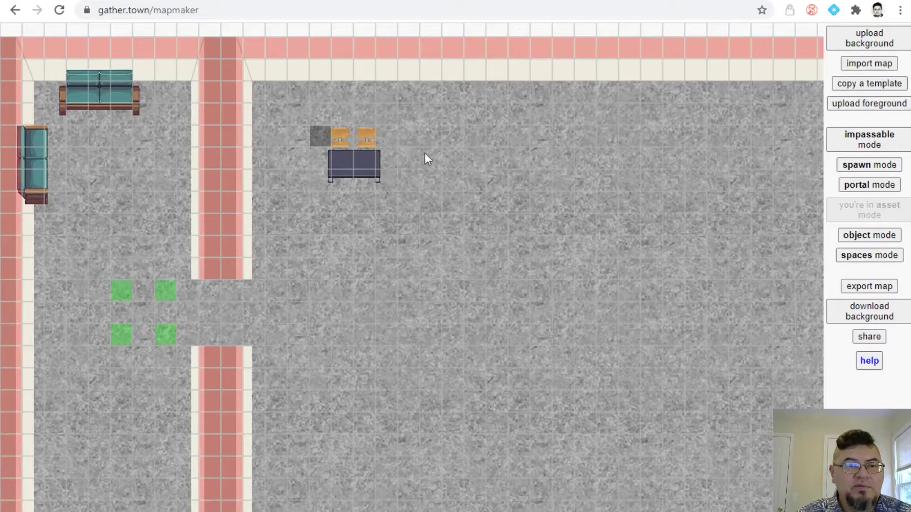
click(385, 137)
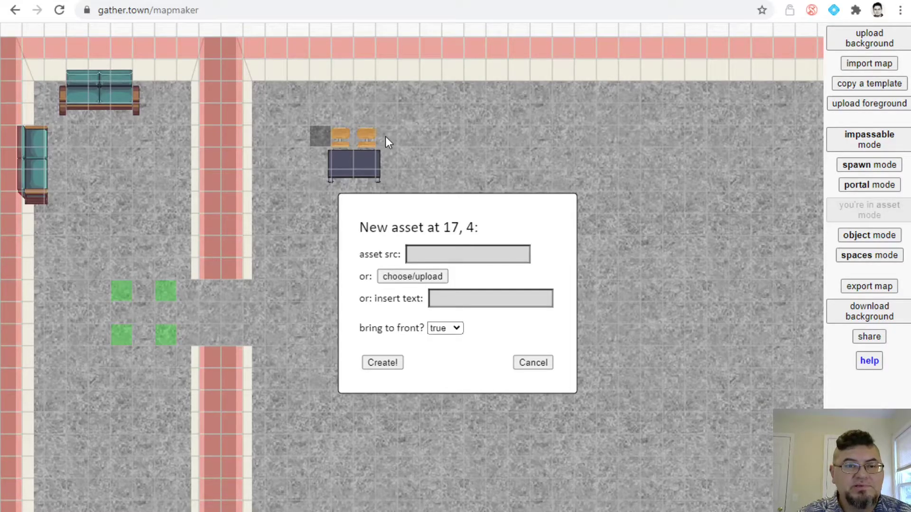
click(422, 278)
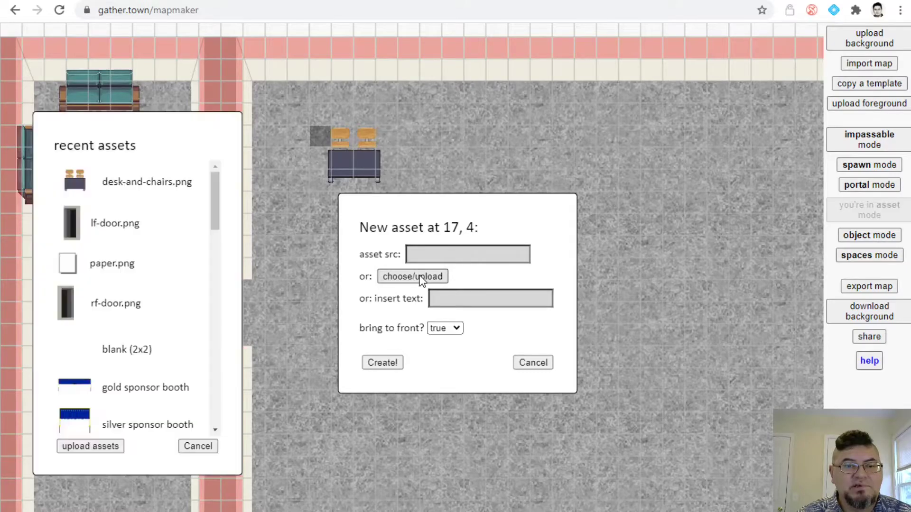
click(147, 186)
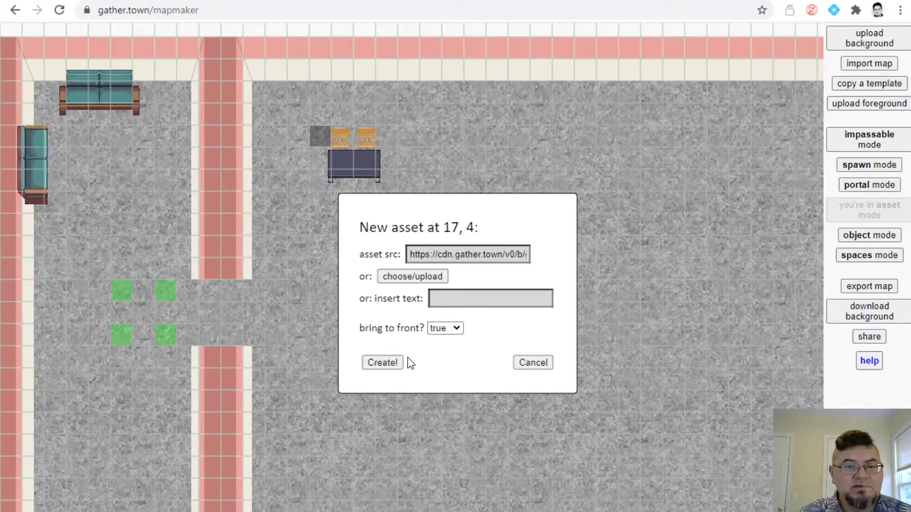
click(396, 364)
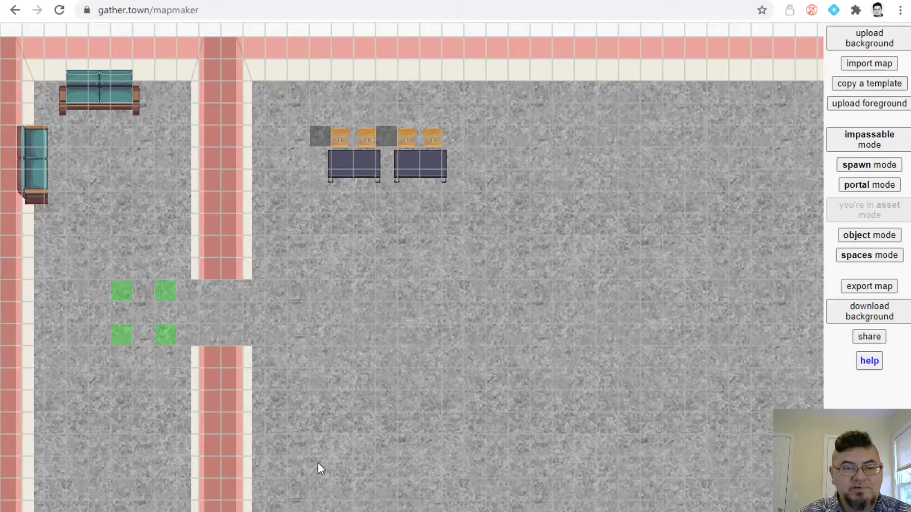
- Place a second pair of desk-and-chairs.png assets below the first, at tiles 14, 18 and 17, 18, each brought to front
click(317, 444)
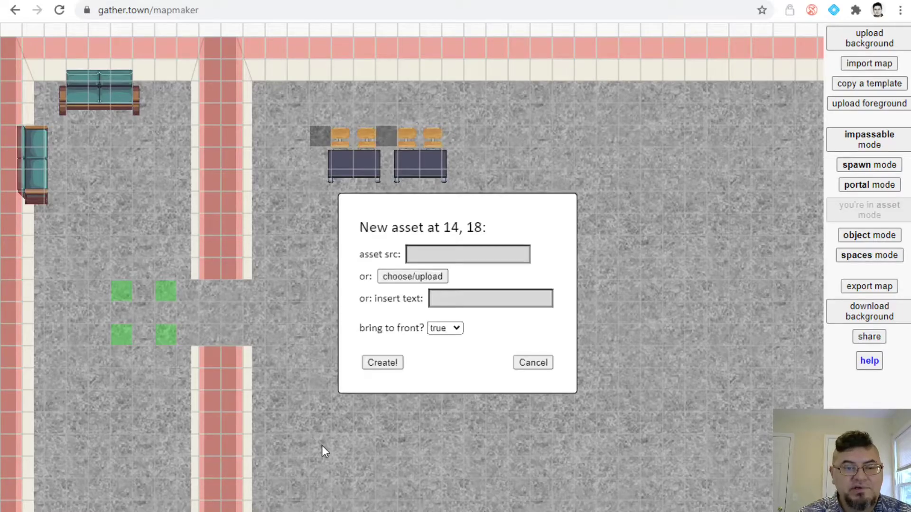
click(414, 279)
click(91, 183)
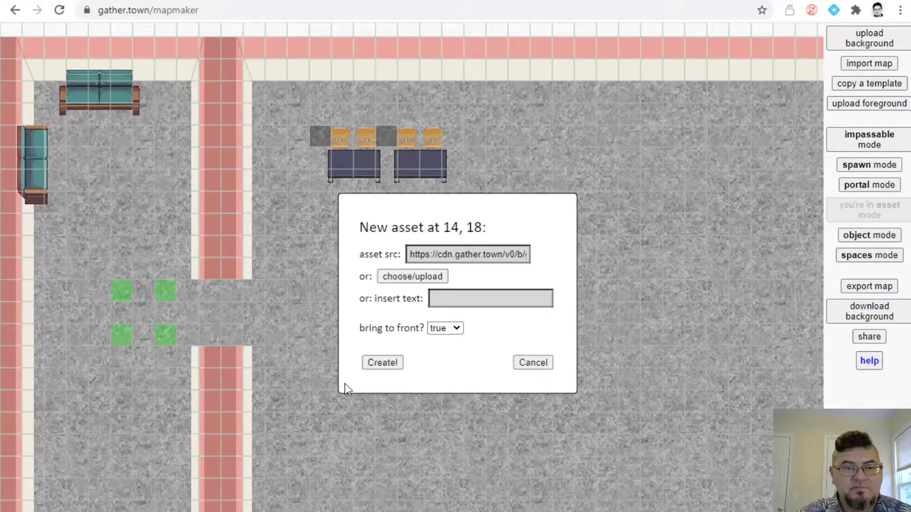
click(381, 362)
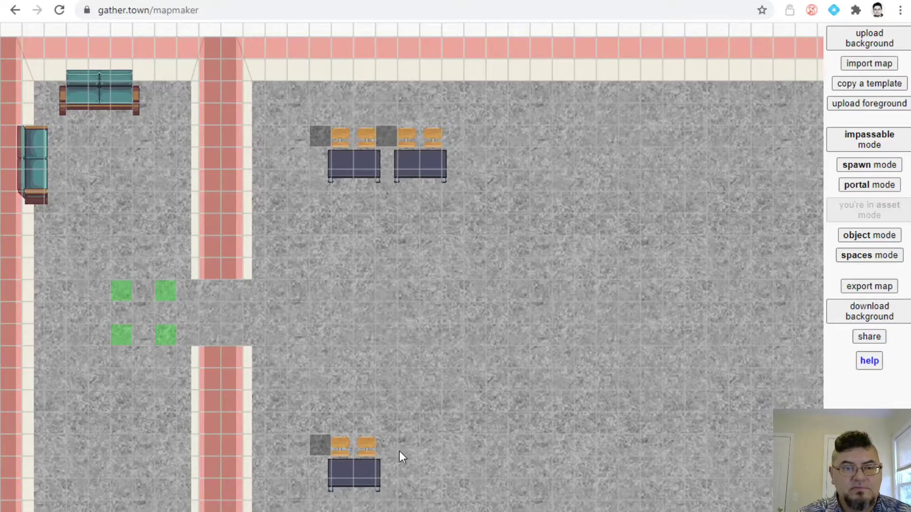
click(386, 449)
click(387, 279)
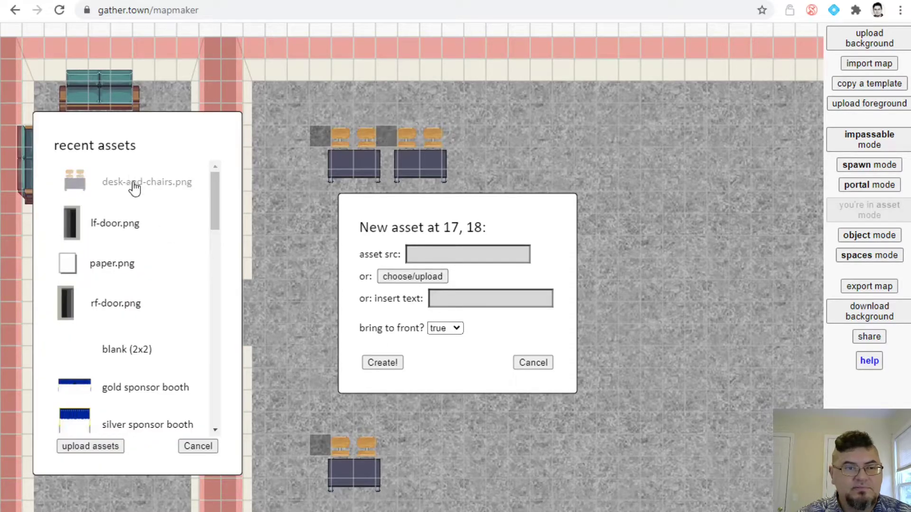
click(129, 184)
click(376, 363)
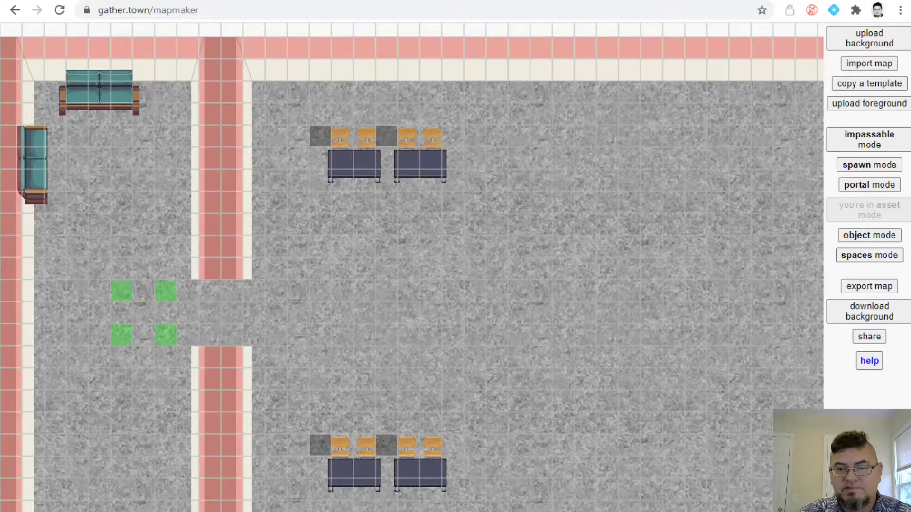
- Place a pair of desk-and-chairs.png assets near the large room's right wall, at tiles 31, 4 and 34, 4
drag(909, 392, 910, 392)
click(696, 138)
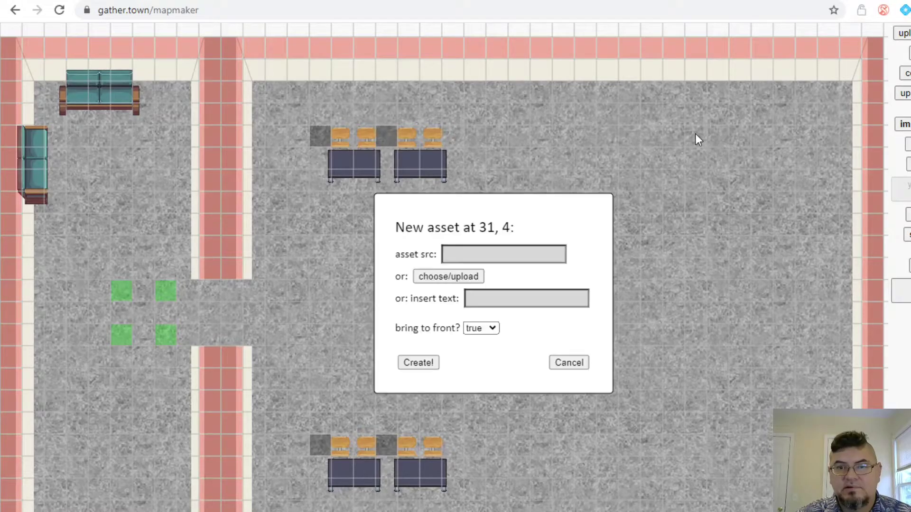
click(453, 281)
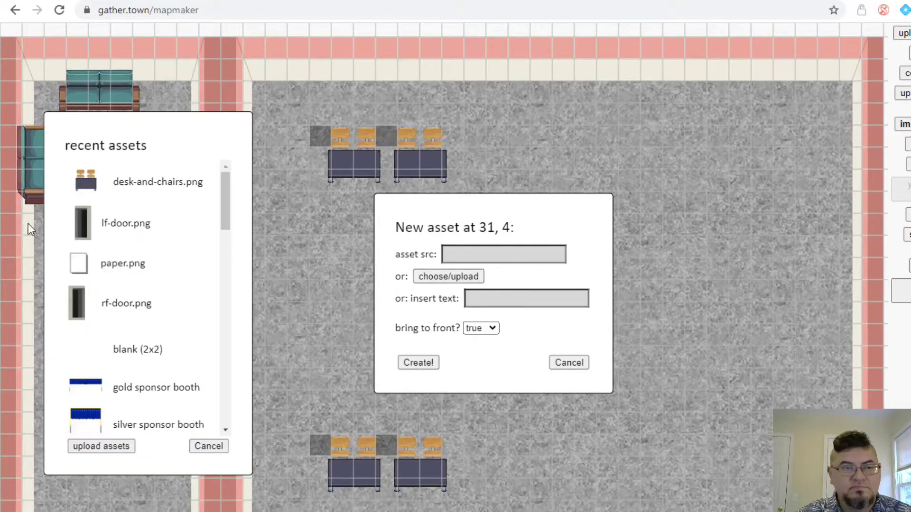
click(88, 182)
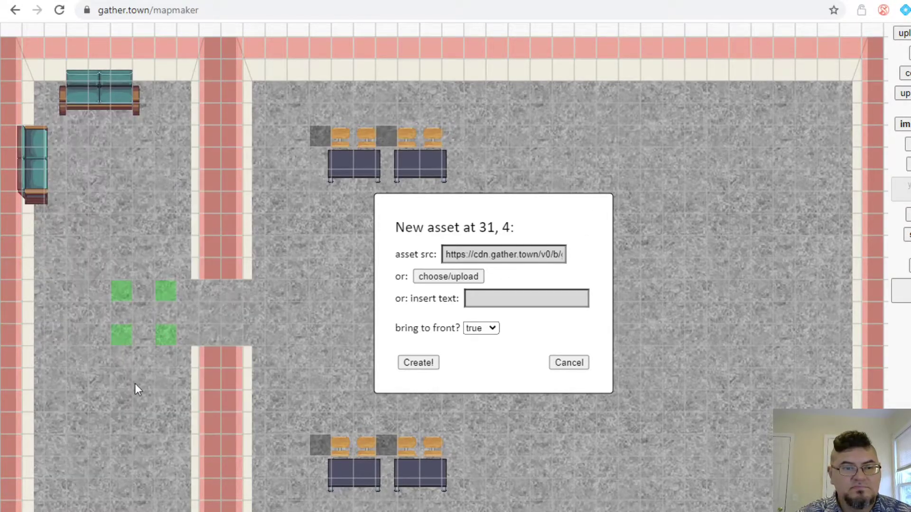
click(420, 363)
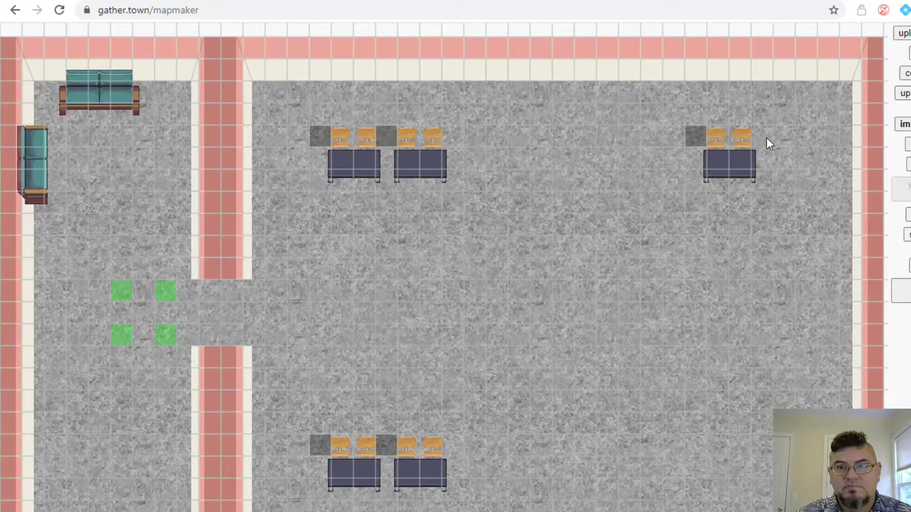
click(767, 137)
click(460, 280)
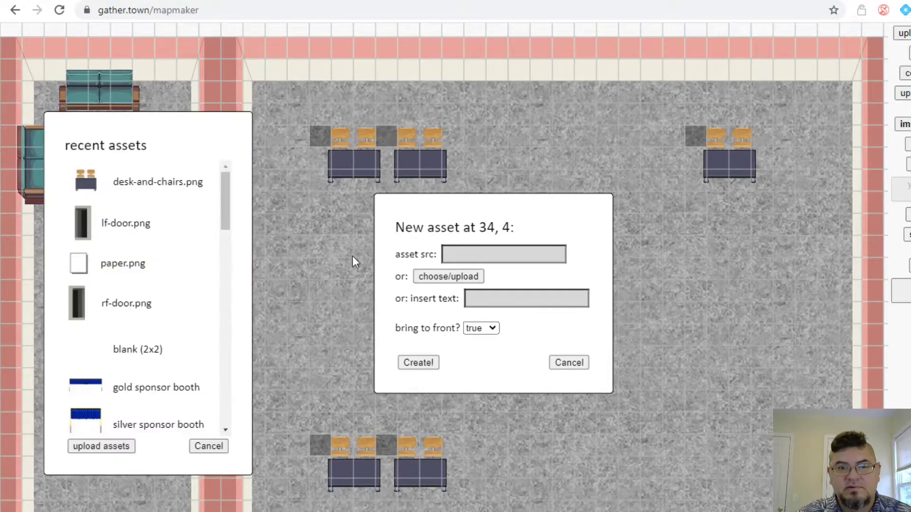
click(131, 189)
click(418, 363)
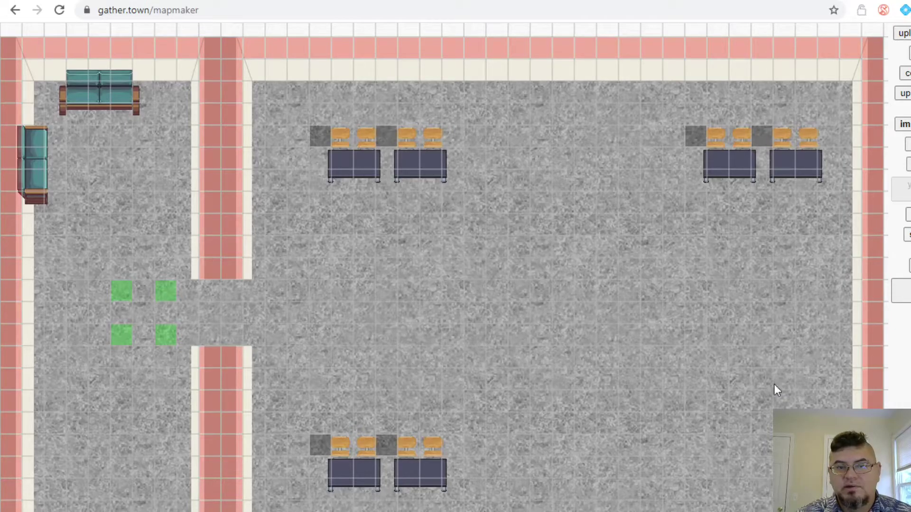
- Place a pair of desk-and-chairs.png assets in the large room's lower right area, at tiles 31, 18 and 34, 18, each brought to front
click(693, 445)
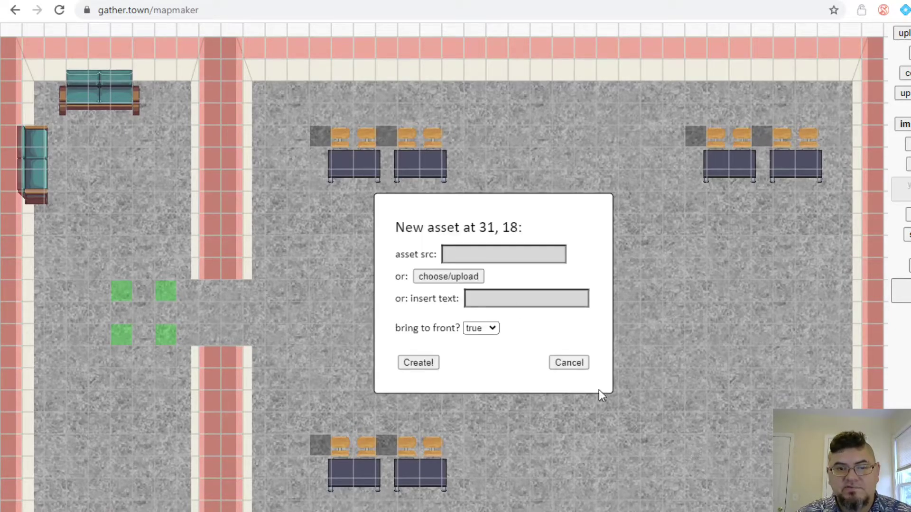
click(454, 277)
click(114, 183)
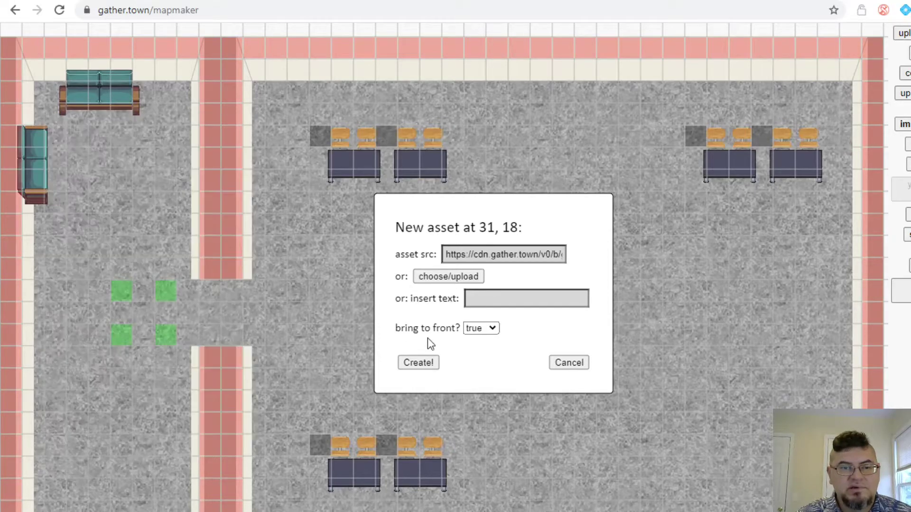
click(420, 363)
click(764, 448)
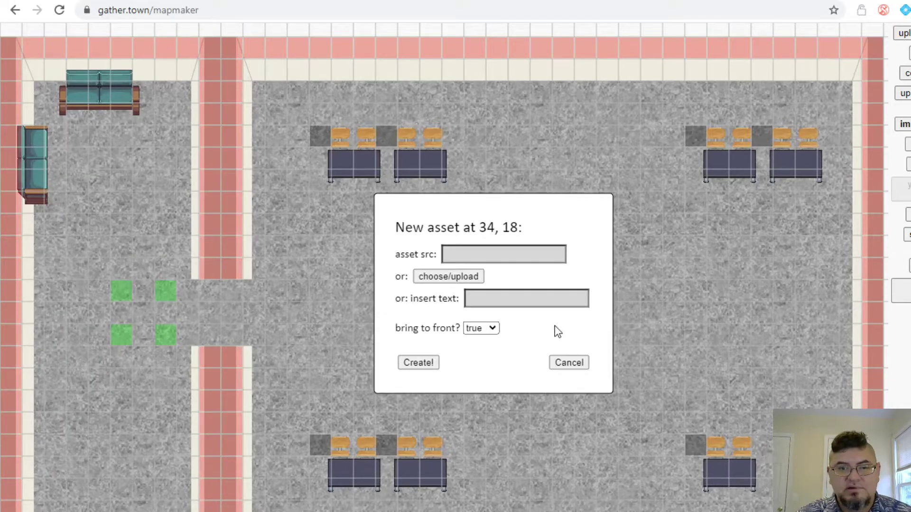
click(449, 278)
click(121, 190)
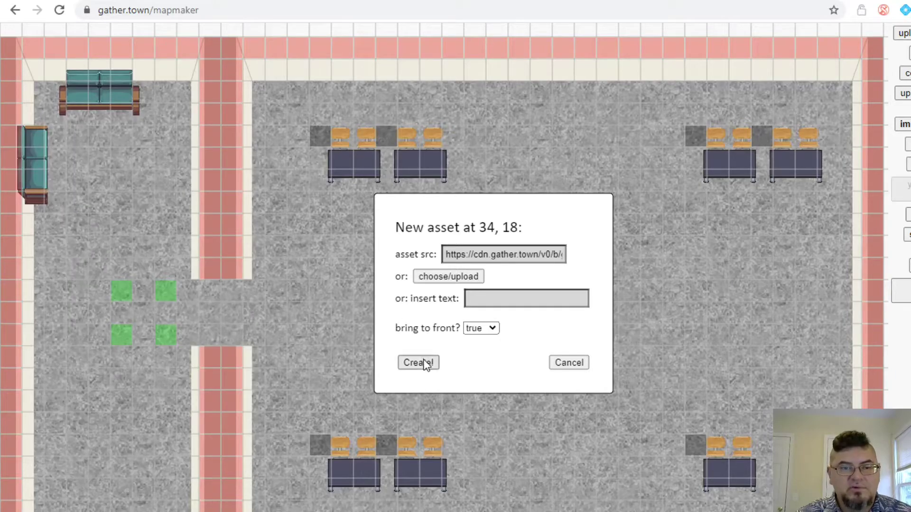
click(425, 364)
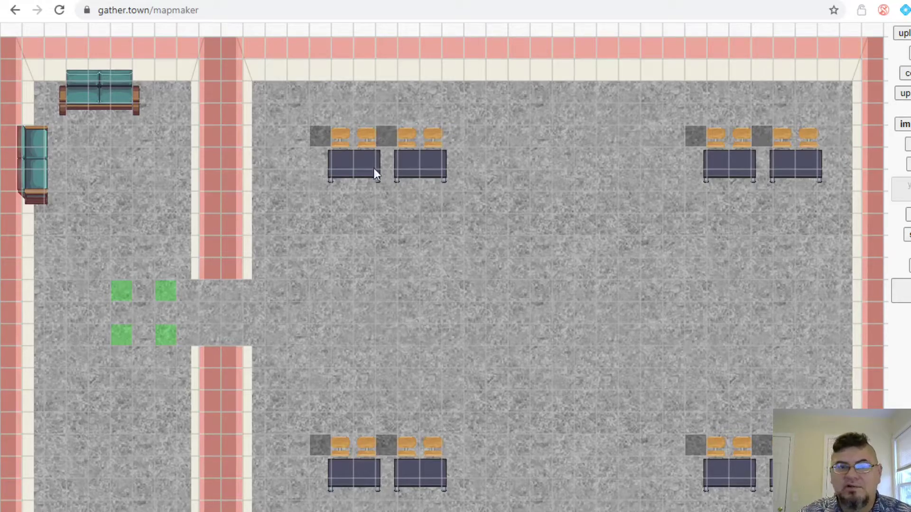
- Upload the rf-chair.png asset and place it beside the upper-left desk group at tile 13, 6, brought to front
click(296, 186)
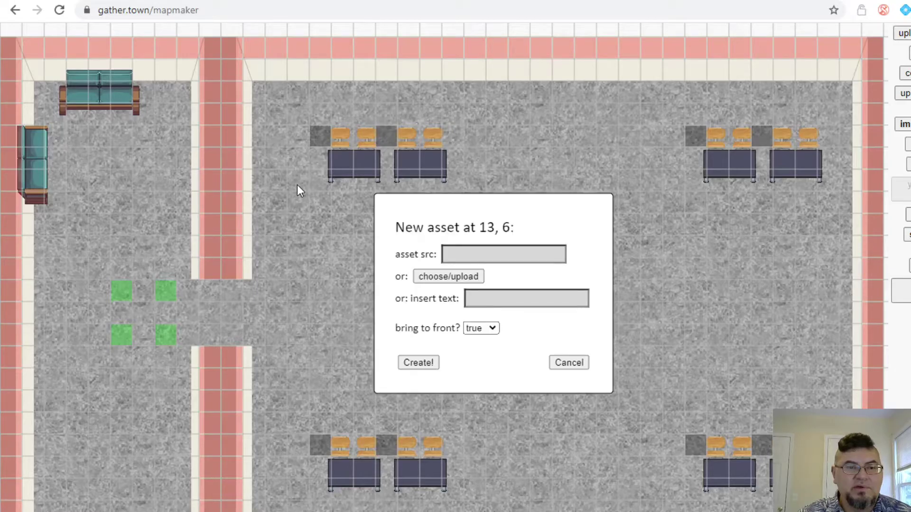
click(453, 280)
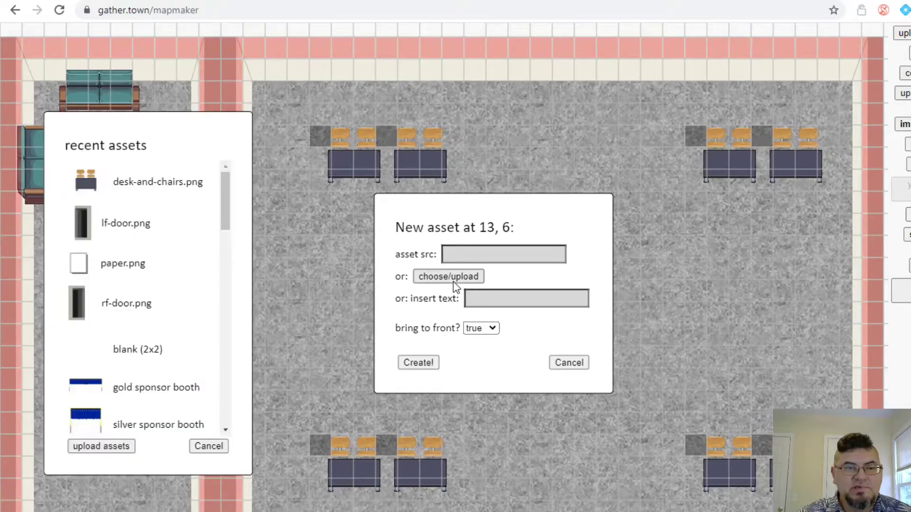
drag(228, 193, 209, 402)
click(99, 447)
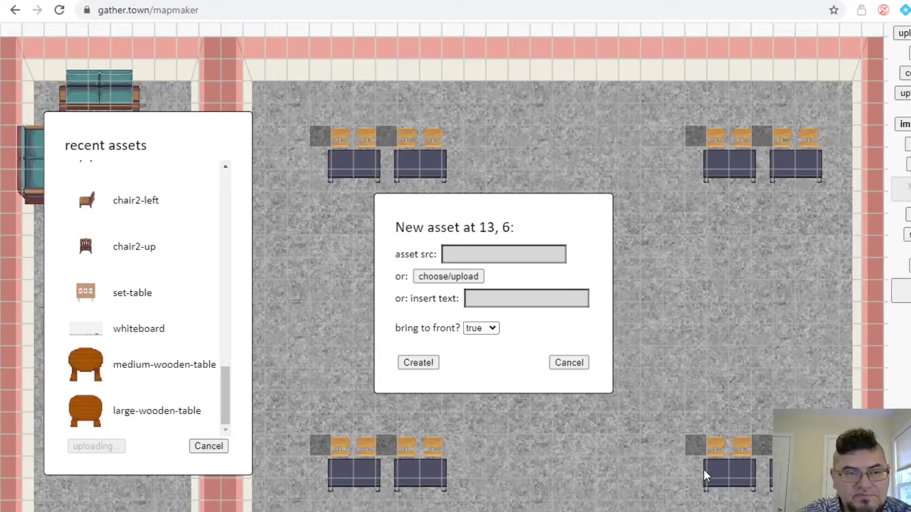
drag(221, 391, 245, 161)
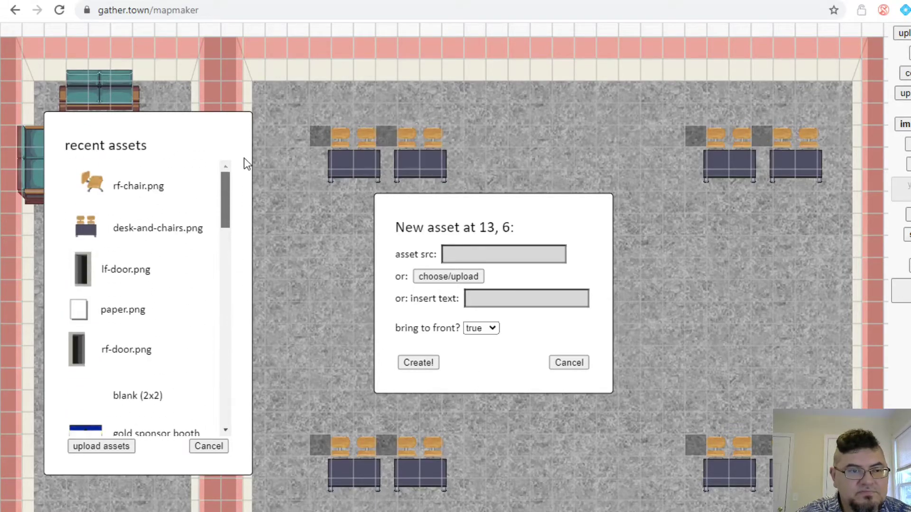
click(149, 188)
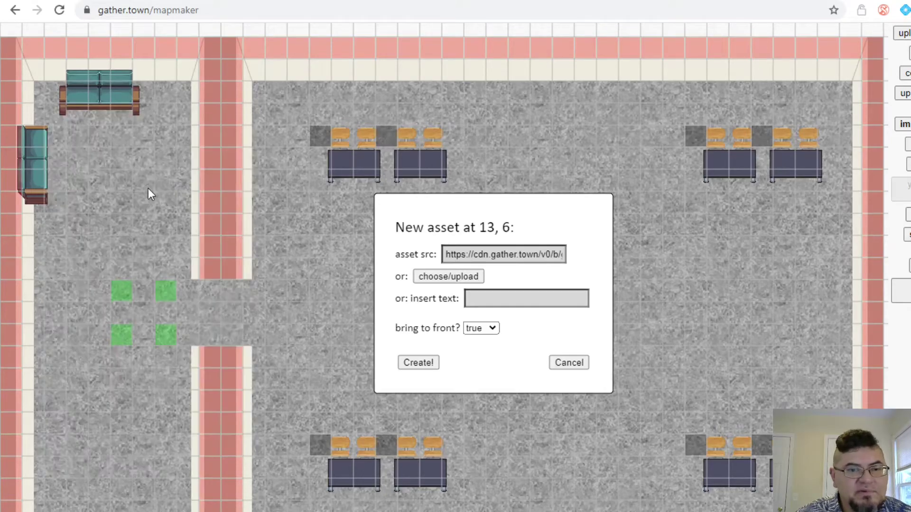
click(421, 367)
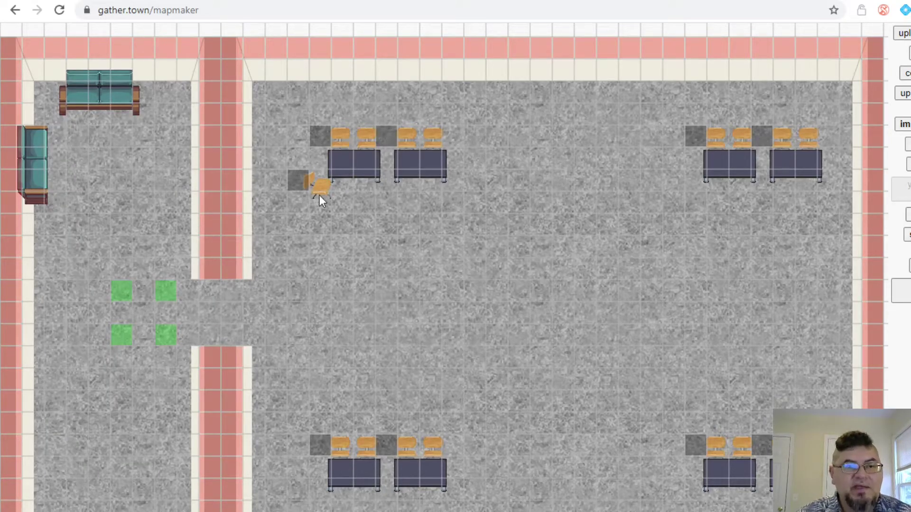
- Remove the chair at tile 13, 6 and place rf-chair.png at tile 13, 5 instead, brought to front
click(297, 184)
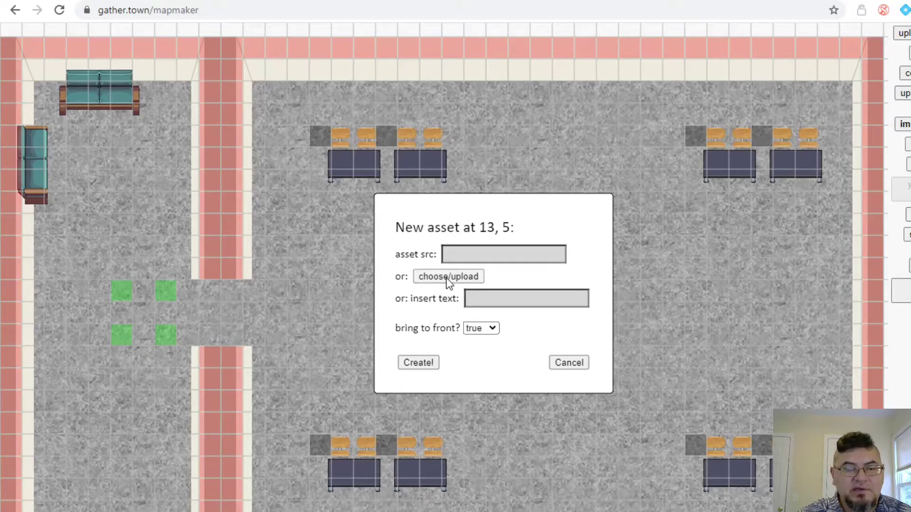
click(448, 277)
click(137, 195)
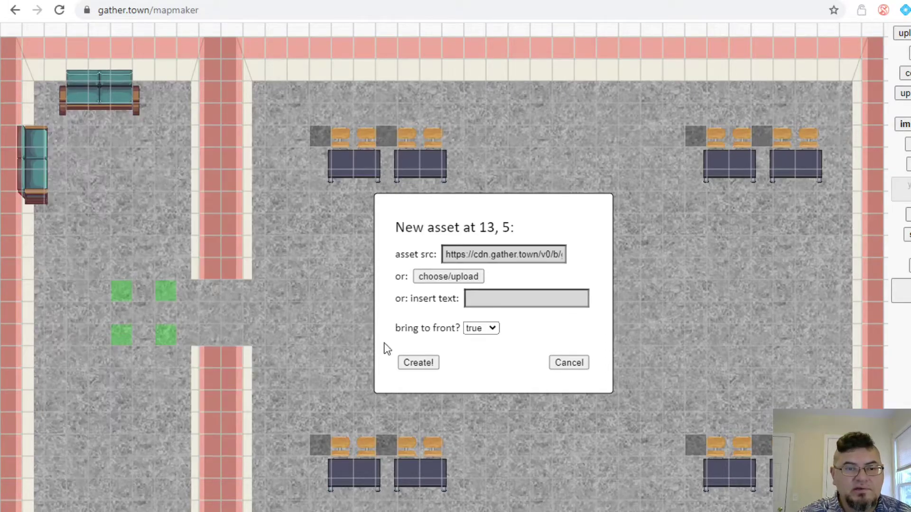
click(414, 364)
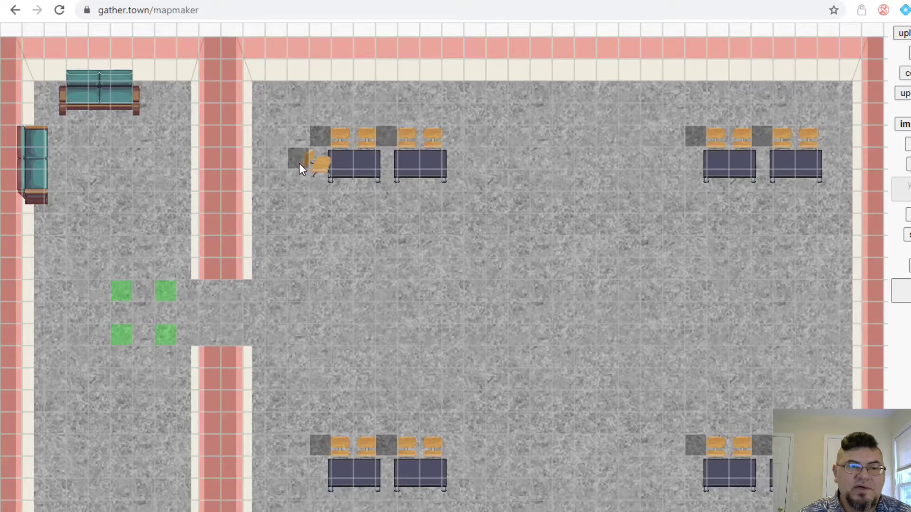
- Remove the desk at tile 14, 4 and place desk-and-chairs.png there again, so that the desk overlaps the chair beside it
click(323, 137)
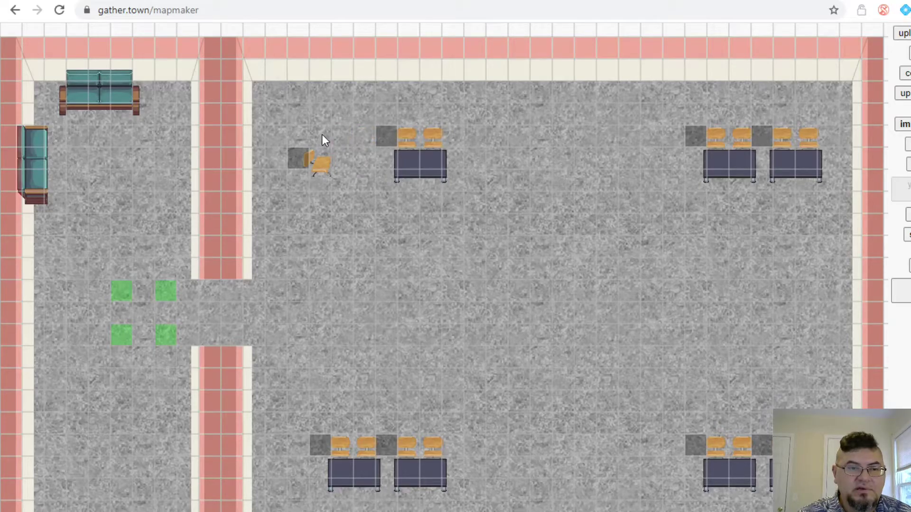
click(322, 135)
click(453, 280)
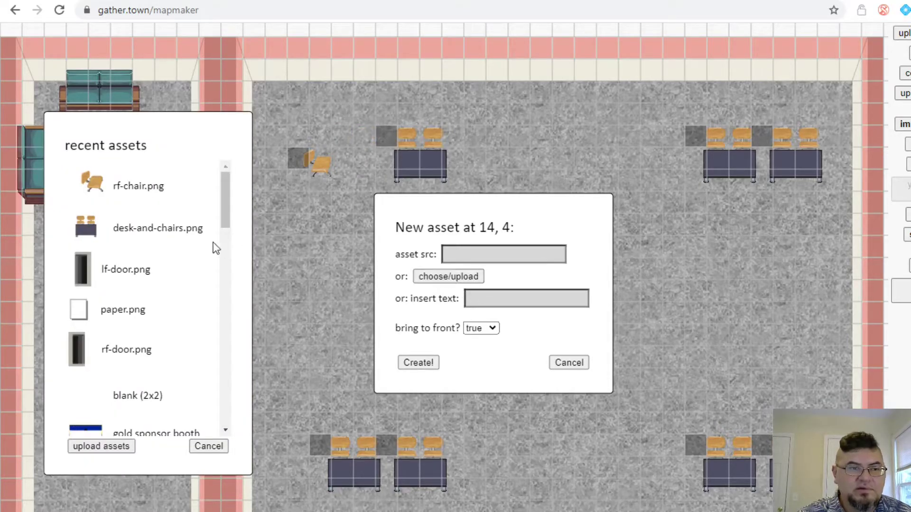
click(157, 232)
click(419, 363)
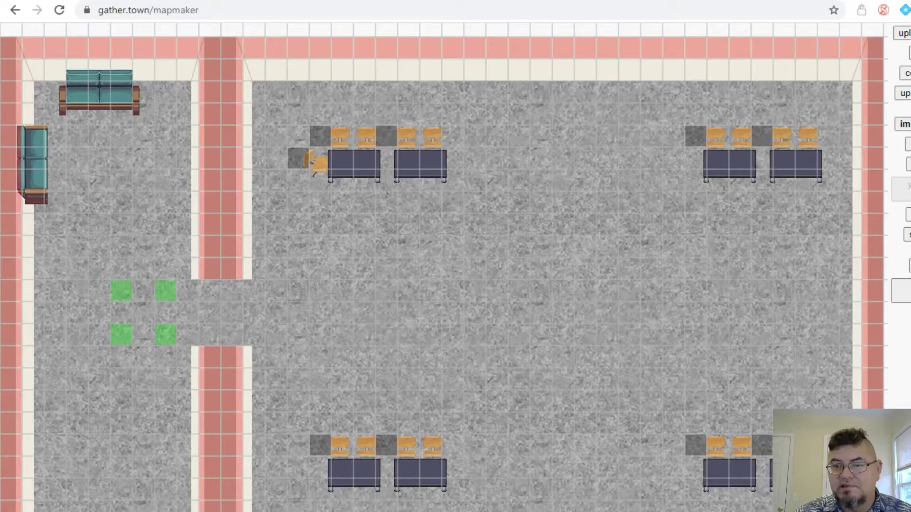
- Switch to spaces mode and set the private space id to 1 with colored set to no
key(super+Up)
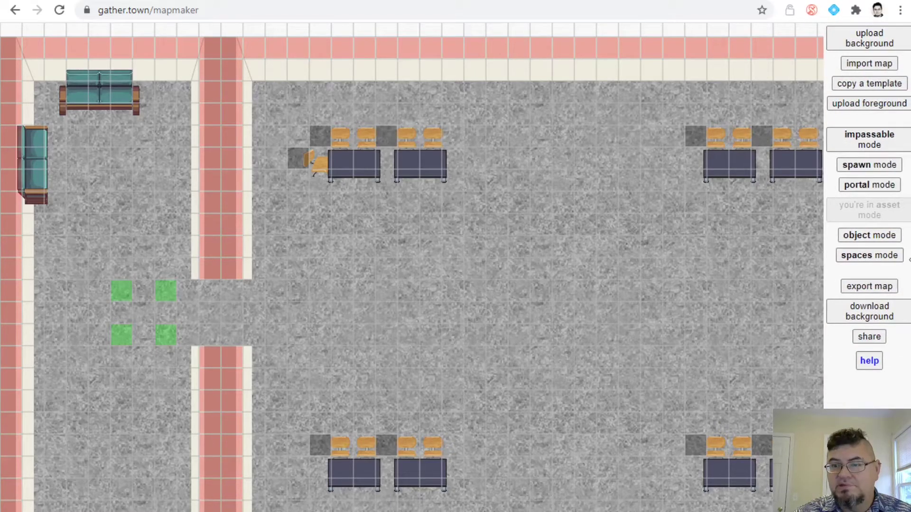
click(876, 257)
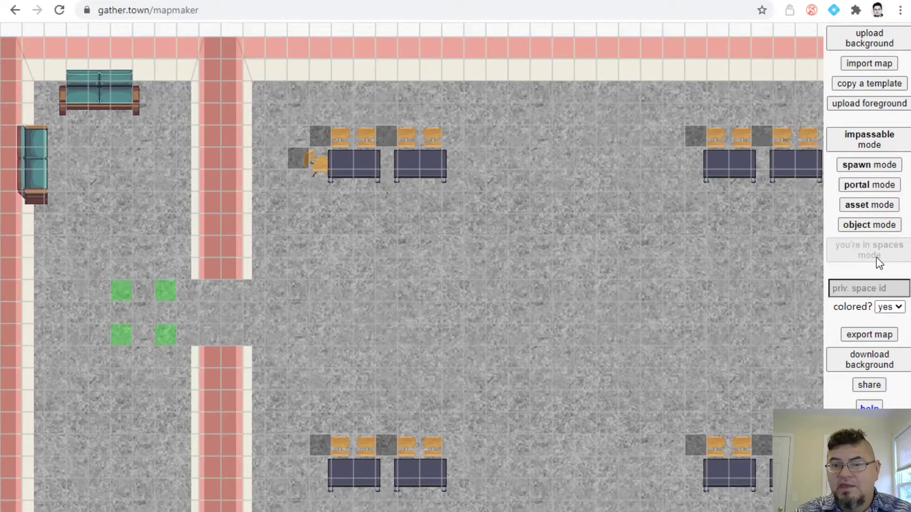
click(831, 292)
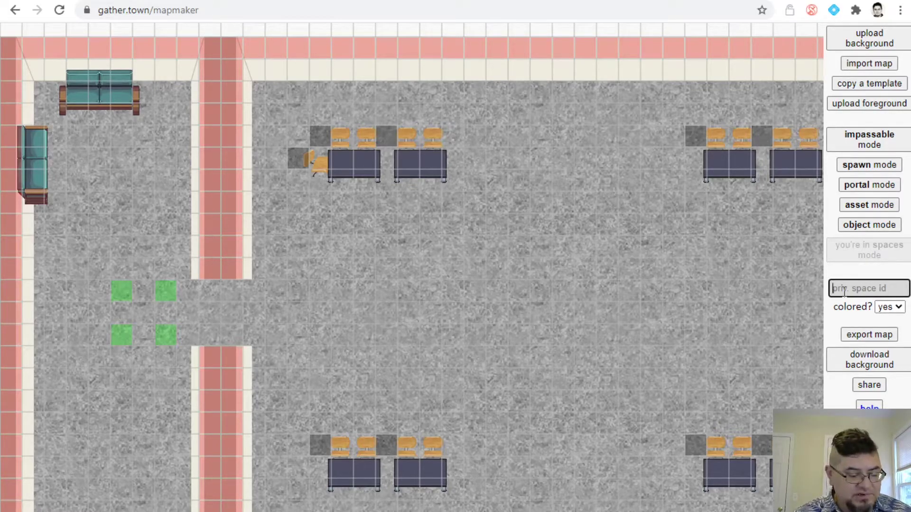
text(1)
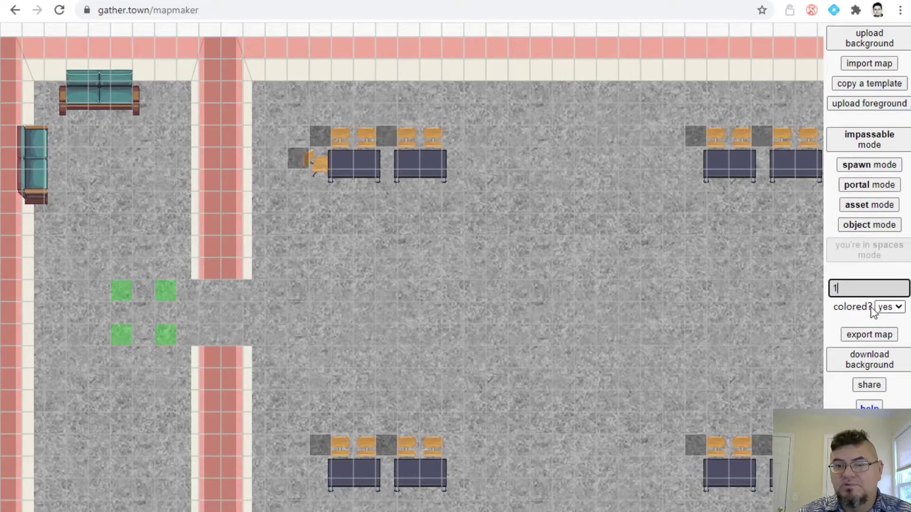
key(Tab)
key(Down)
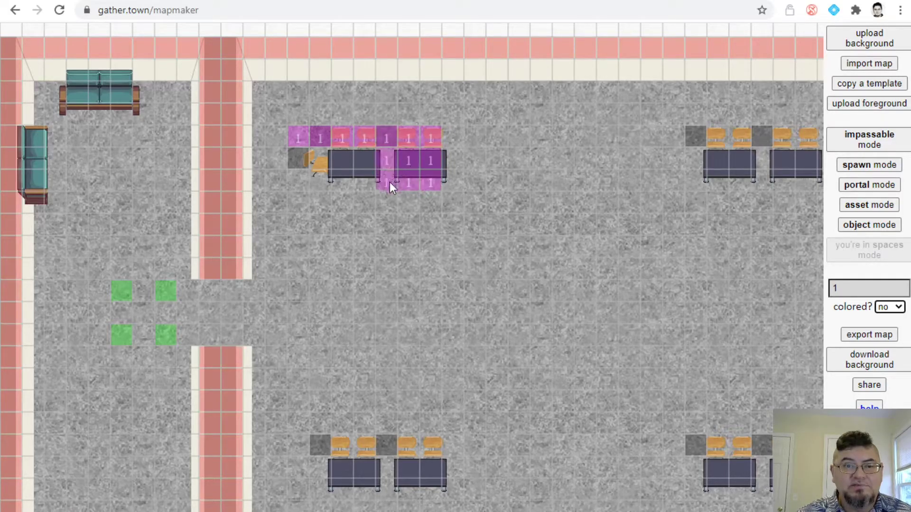
- Try painting private space 1 around the upper-left desk group and clear the painted tiles again
drag(293, 189, 379, 207)
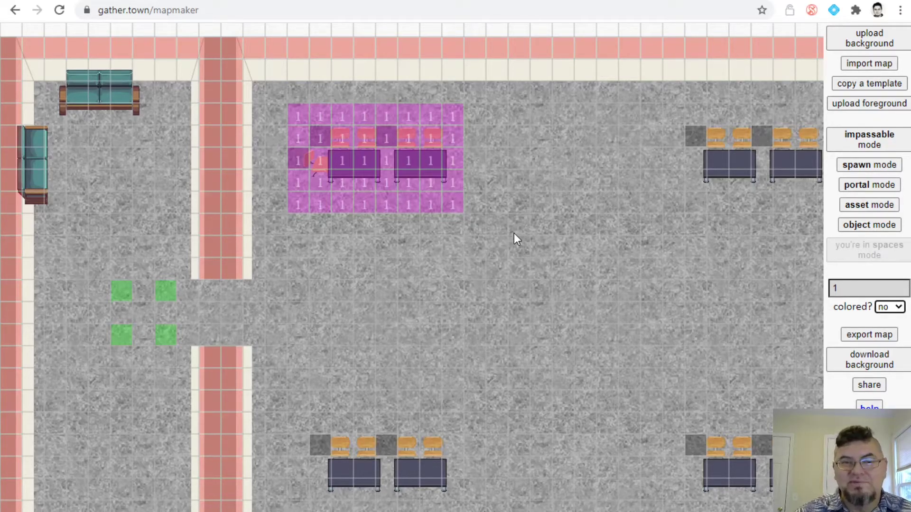
mouse_move(463, 204)
mouse_down()
mouse_move(292, 199)
mouse_move(459, 183)
mouse_move(314, 162)
mouse_move(437, 154)
mouse_move(341, 152)
mouse_move(455, 183)
mouse_up()
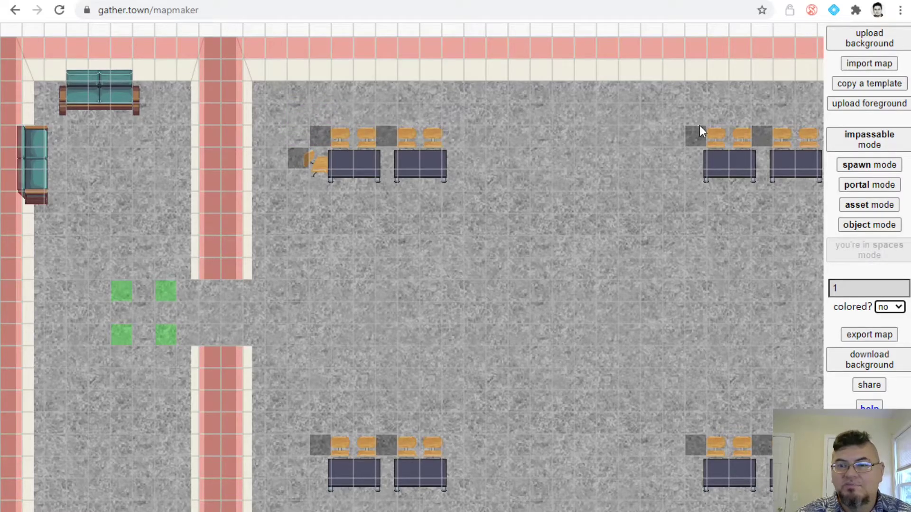
- Mark the desktop tiles of the desk groups in the large room as impassable
click(870, 138)
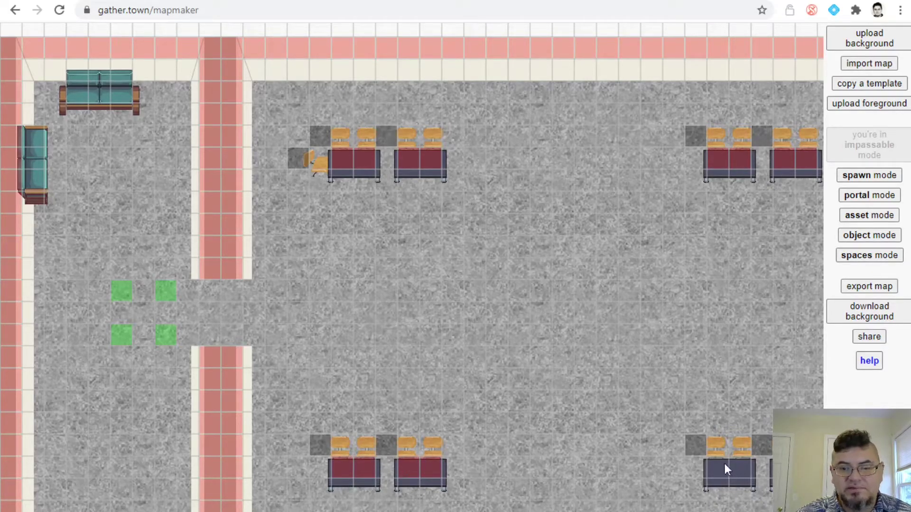
- Fill an 11 by 8 tile block around the large room's upper-left desk group with uncolored private space 1
click(862, 256)
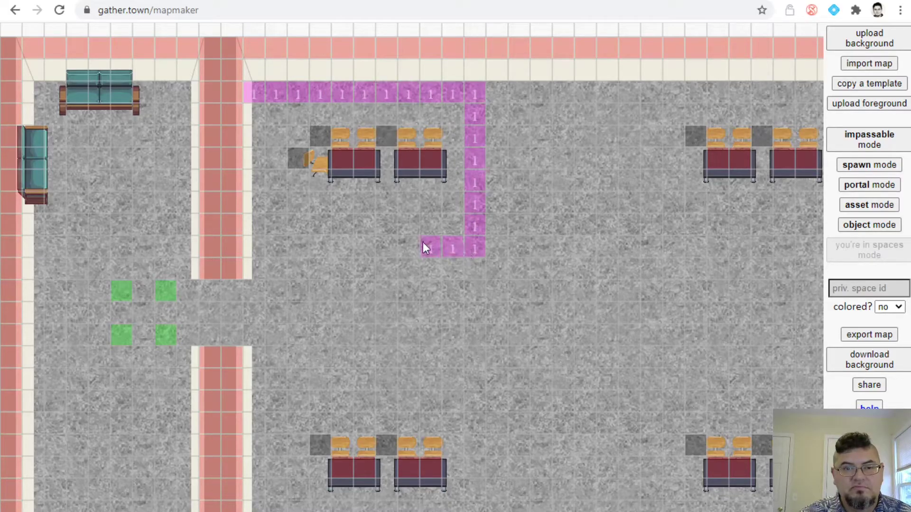
drag(424, 243, 310, 252)
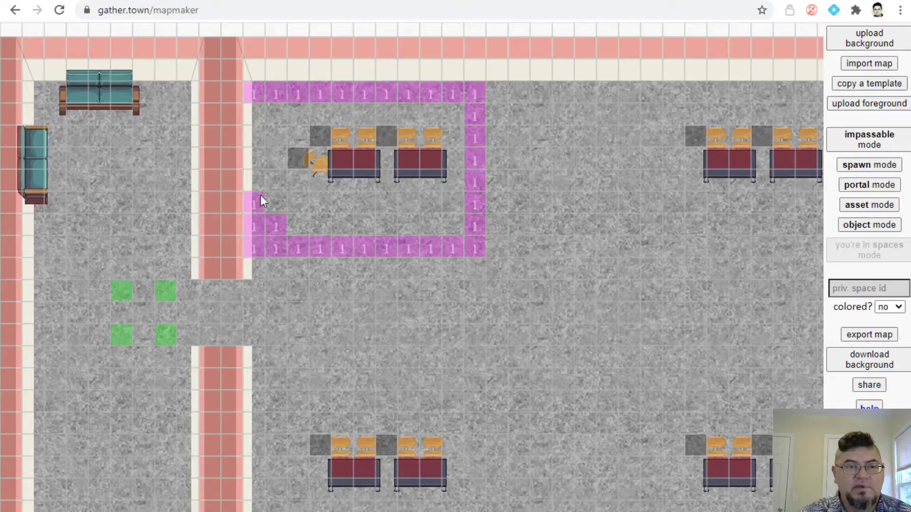
drag(272, 116, 271, 164)
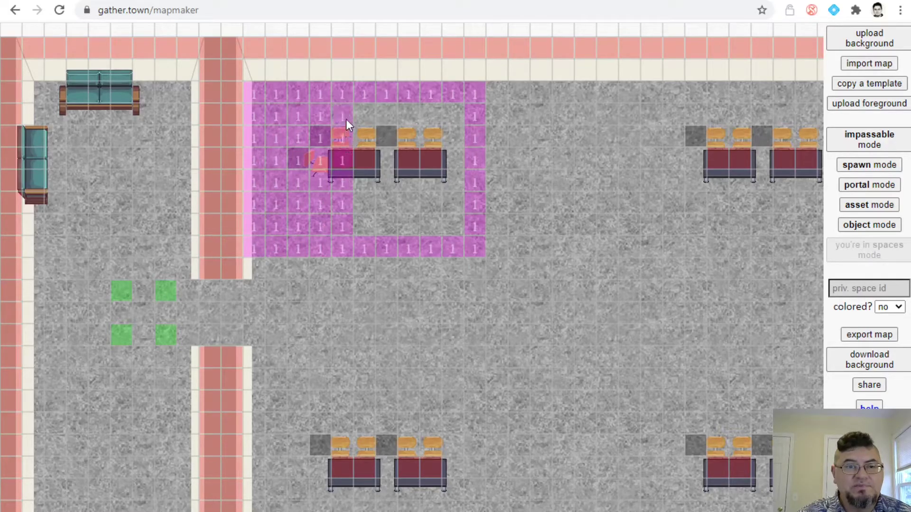
drag(364, 124, 375, 238)
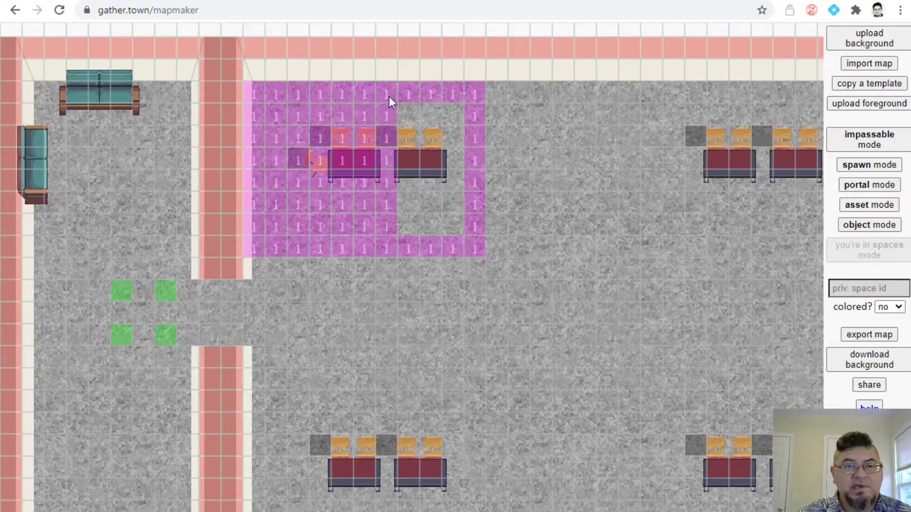
drag(411, 147, 406, 236)
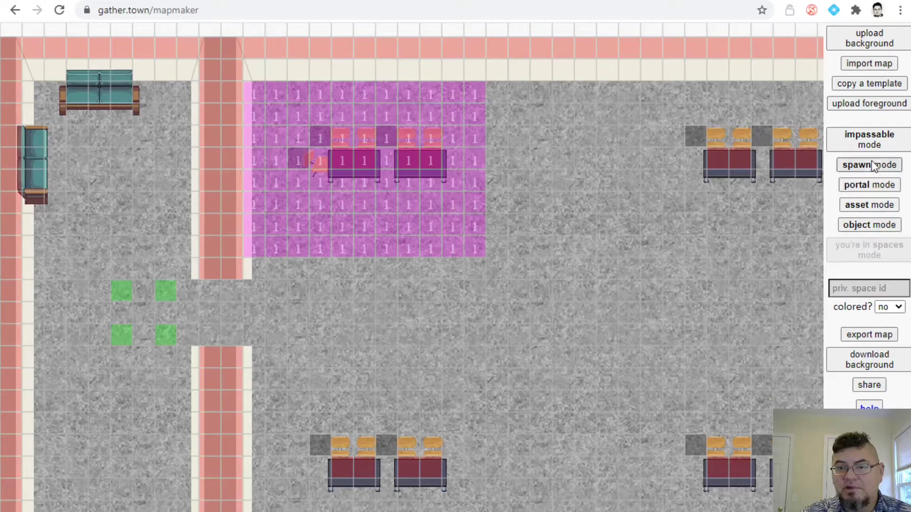
- Set the private space id to 2 and fill a 12-tile-wide block around the lower-left desk group with it, uncolored
click(854, 290)
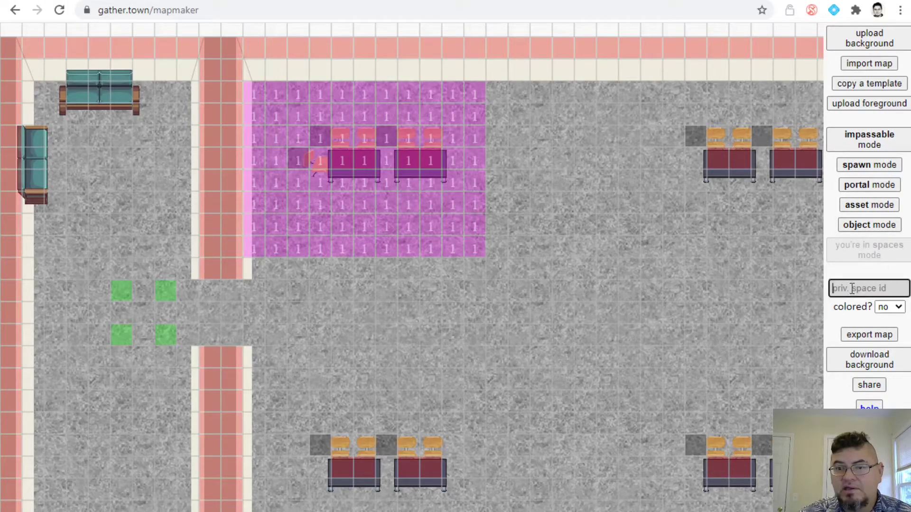
text(2)
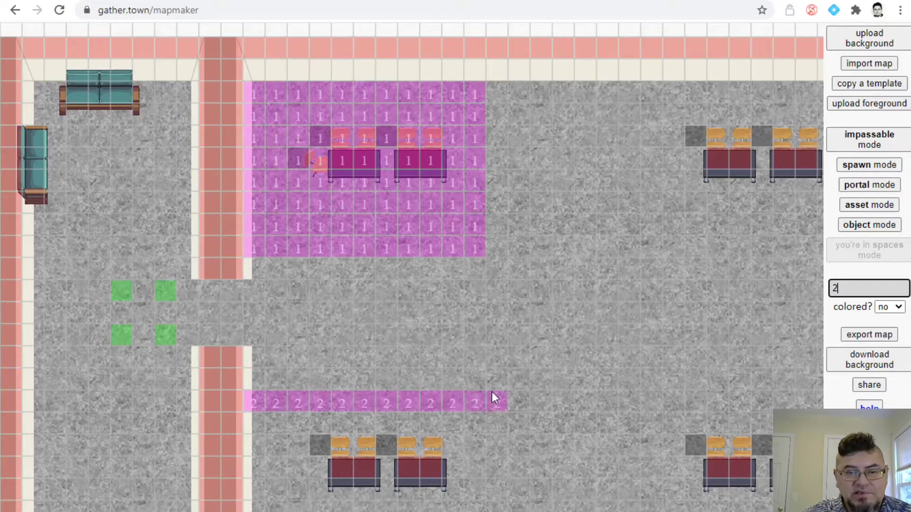
drag(493, 440, 496, 510)
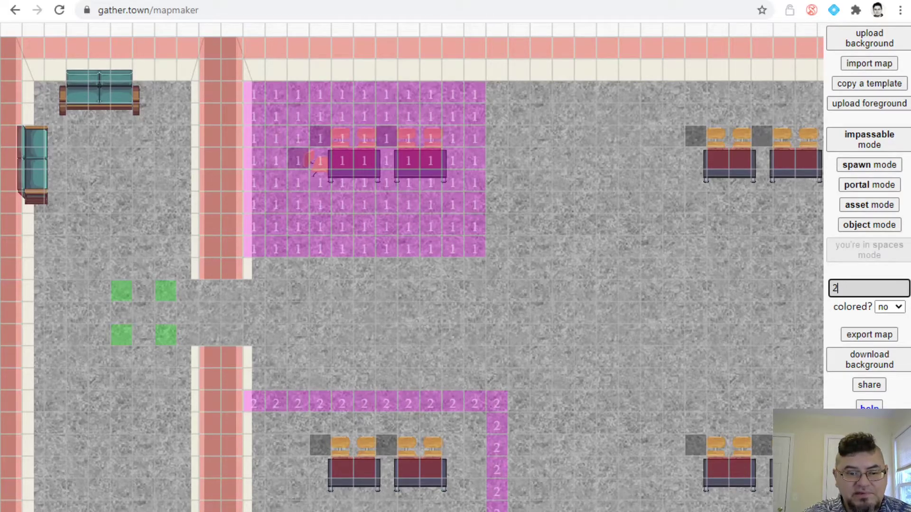
mouse_move(256, 508)
mouse_down()
mouse_move(255, 439)
mouse_move(272, 401)
mouse_move(286, 486)
mouse_move(322, 488)
mouse_move(314, 426)
mouse_move(301, 422)
mouse_move(382, 424)
mouse_move(338, 479)
mouse_move(350, 450)
mouse_move(376, 498)
mouse_move(385, 441)
mouse_move(432, 445)
mouse_move(419, 496)
mouse_move(472, 485)
mouse_move(438, 488)
mouse_move(462, 431)
mouse_up()
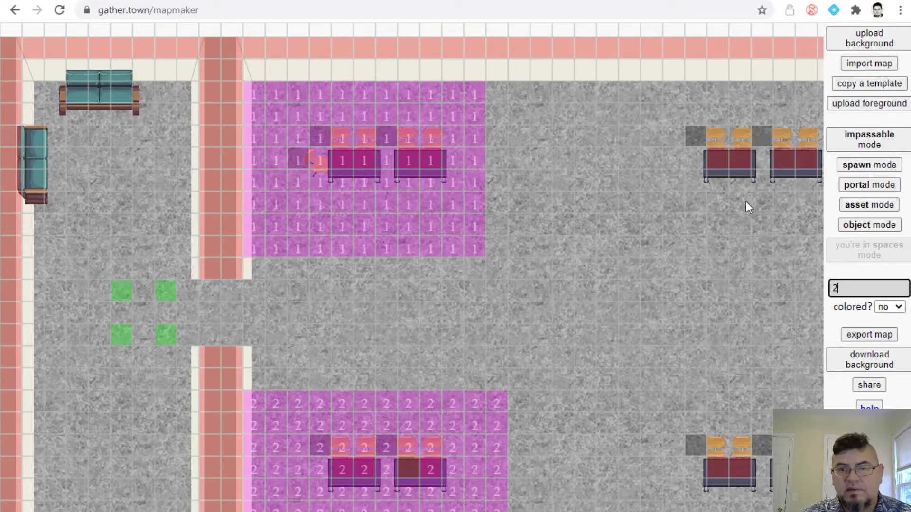
- Set the private space id to 3, fill a block around the large room's upper-right desk group including the wall row, and clear stray tiles above
drag(857, 289, 830, 290)
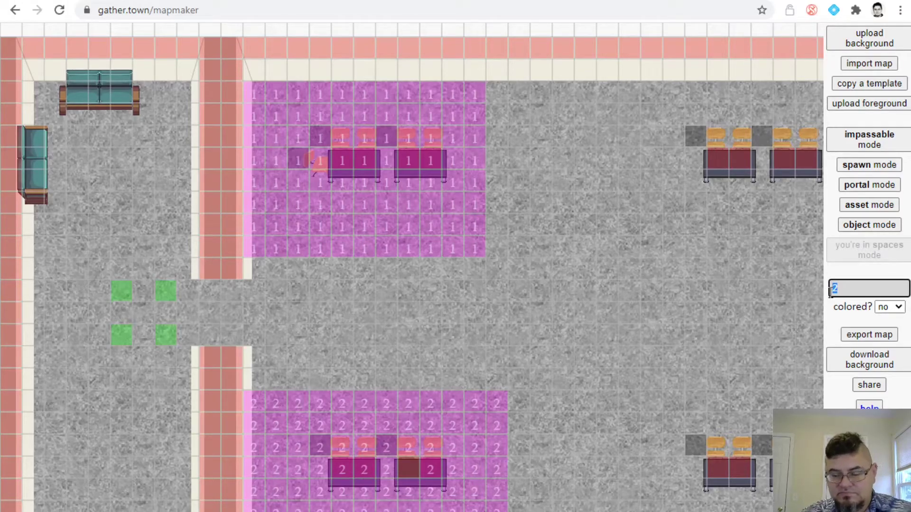
text(3)
mouse_move(653, 93)
mouse_down()
mouse_move(669, 221)
mouse_move(653, 225)
mouse_move(752, 242)
mouse_move(796, 204)
mouse_move(813, 239)
mouse_move(810, 133)
mouse_move(788, 228)
mouse_move(736, 194)
mouse_move(681, 176)
mouse_move(718, 200)
mouse_move(769, 132)
mouse_move(679, 144)
mouse_move(748, 123)
mouse_move(709, 112)
mouse_move(731, 115)
mouse_up()
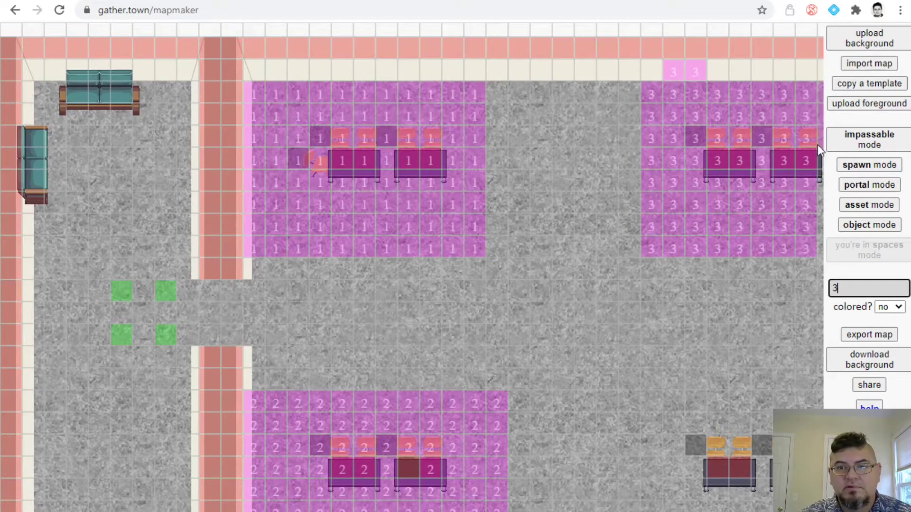
mouse_move(816, 254)
mouse_down()
mouse_move(795, 53)
mouse_move(796, 66)
mouse_move(719, 74)
mouse_up()
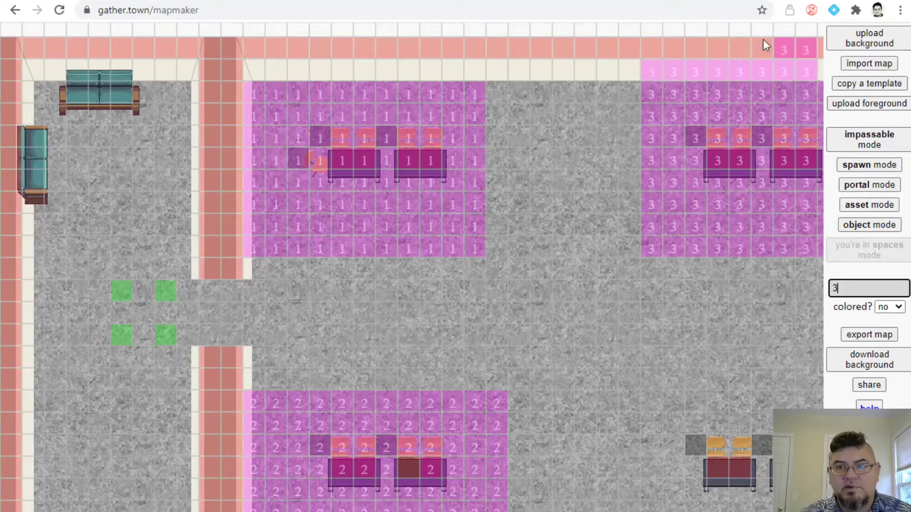
click(807, 47)
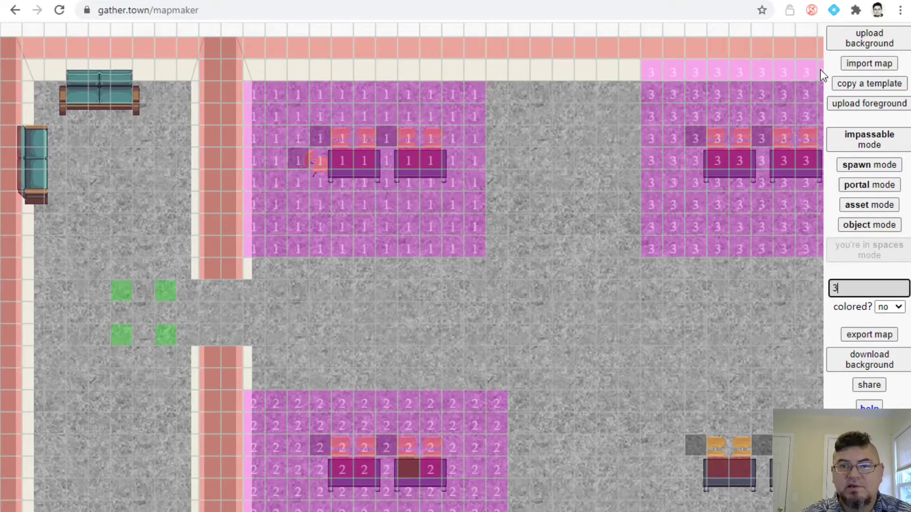
- Switch the private space id back to 1 and extend space 1 over the wall row above the upper-left desk group
key(BackSpace)
text(1)
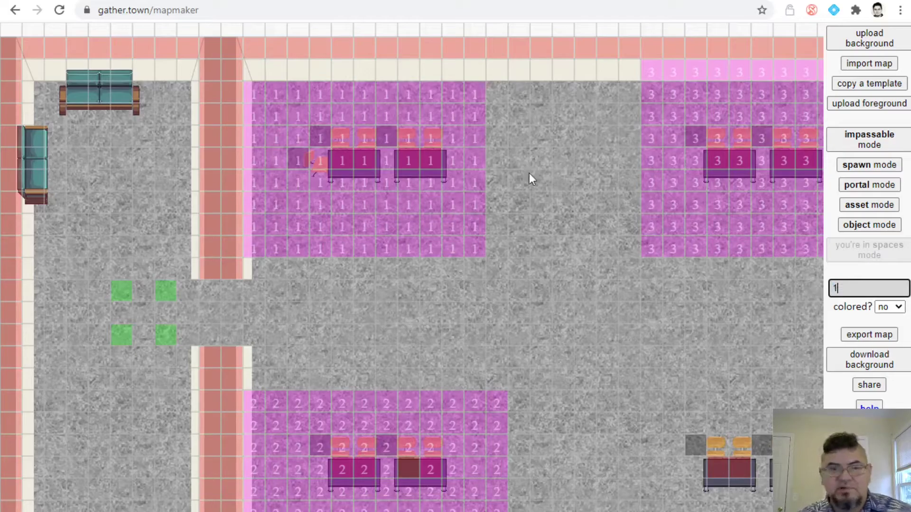
drag(424, 75, 240, 67)
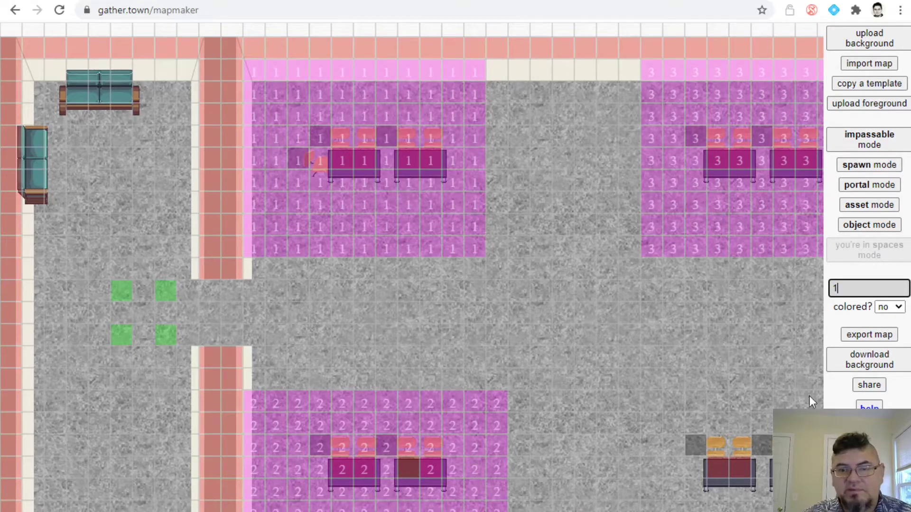
- Set the private space id to 4 and fill a block around the large room's lower-right desk group with it, uncolored
click(844, 286)
key(BackSpace)
text(4)
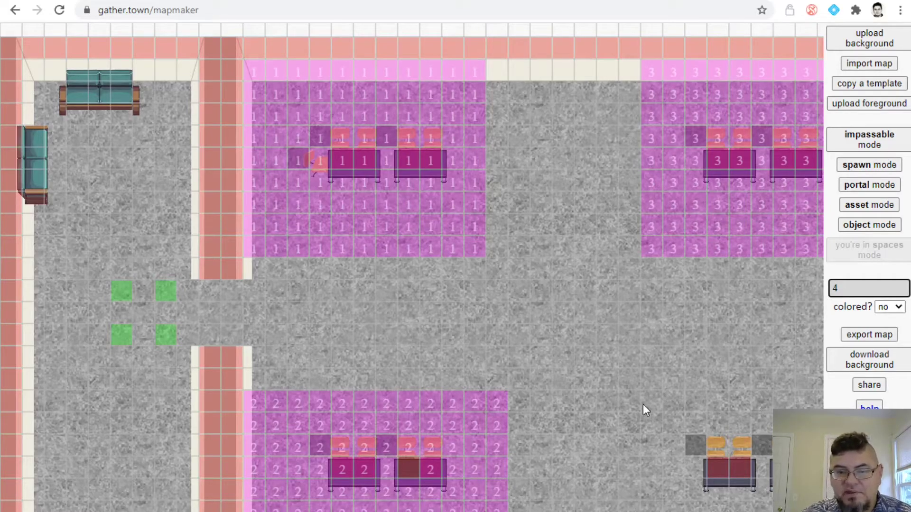
mouse_move(755, 507)
mouse_down()
mouse_move(685, 507)
mouse_move(764, 489)
mouse_move(713, 468)
mouse_move(742, 435)
mouse_move(677, 422)
mouse_up()
drag(783, 406, 807, 404)
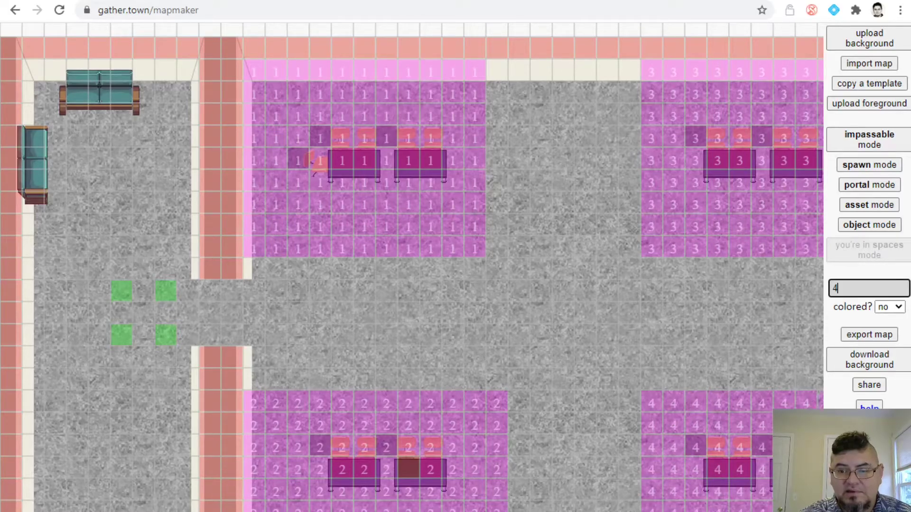
- Export the map by updating the existing new-test-classroom map and dismiss the confirmation
click(870, 335)
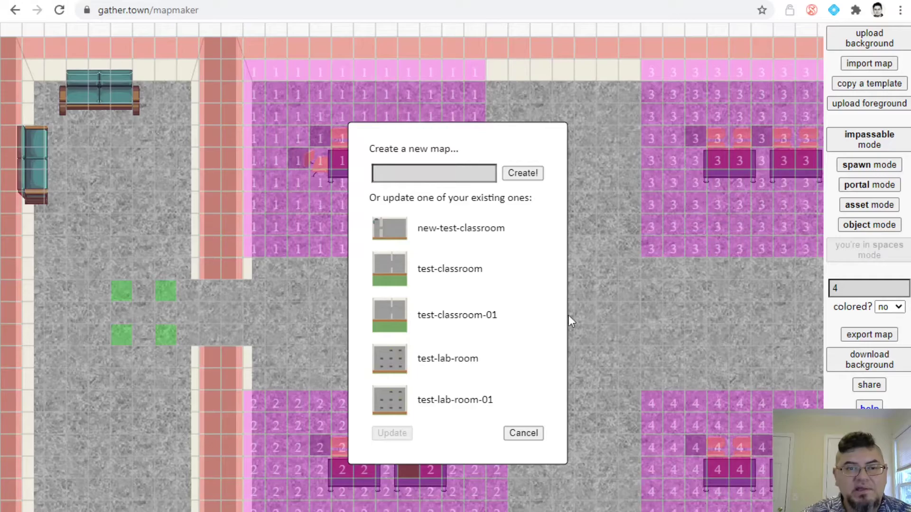
click(455, 233)
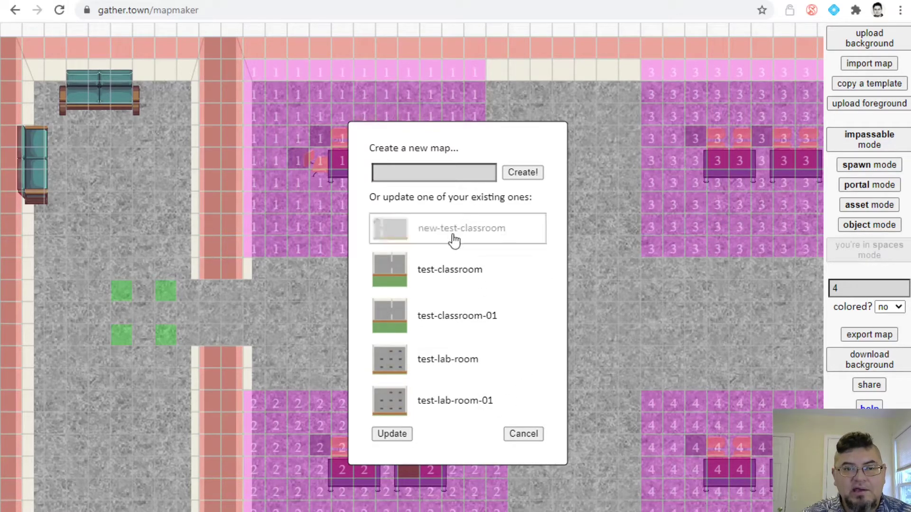
click(389, 434)
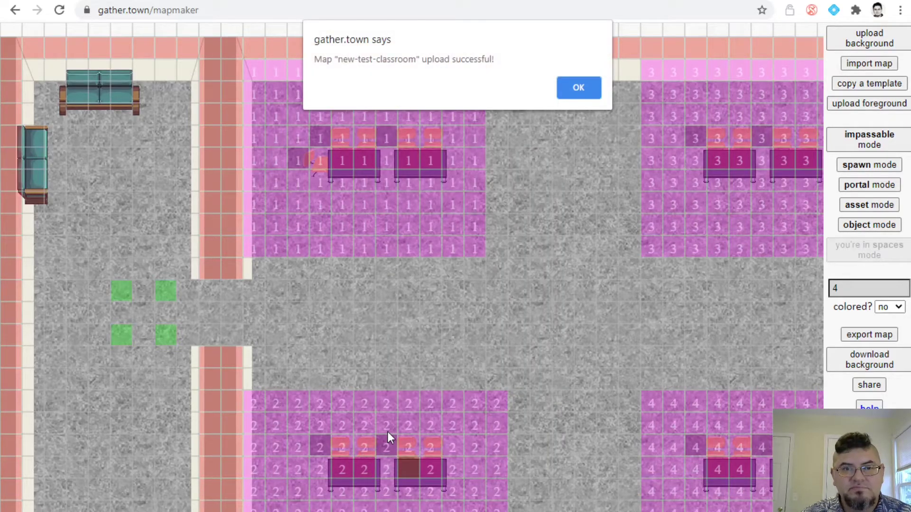
click(576, 89)
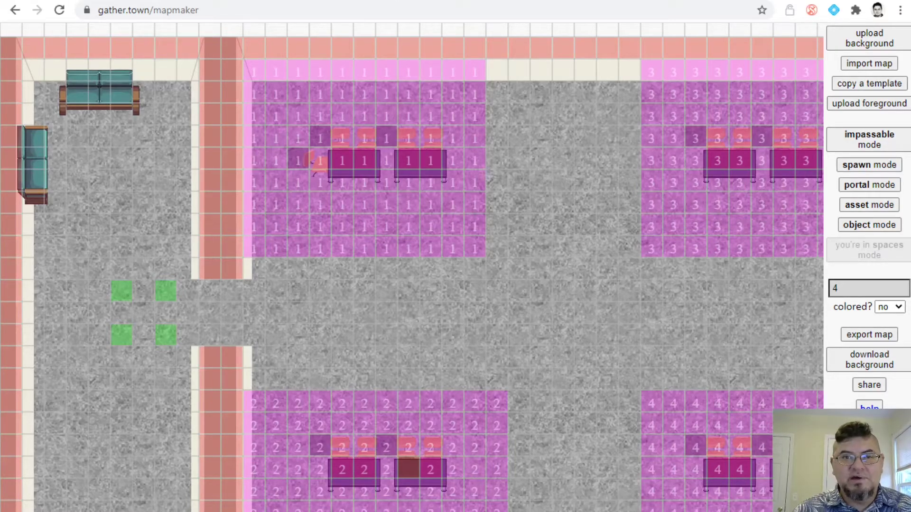
- Open gather.town in a new browser tab and start creating a new space
key(ctrl+t)
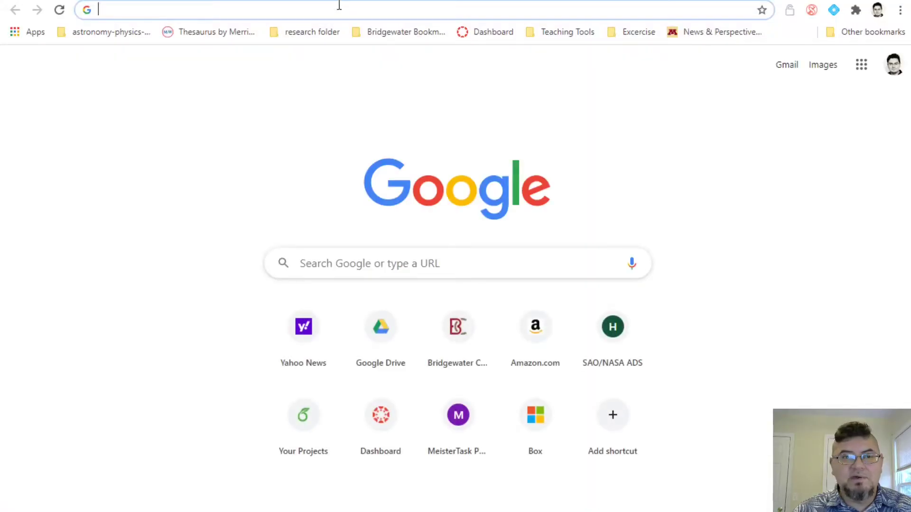
click(335, 10)
text(gather.town)
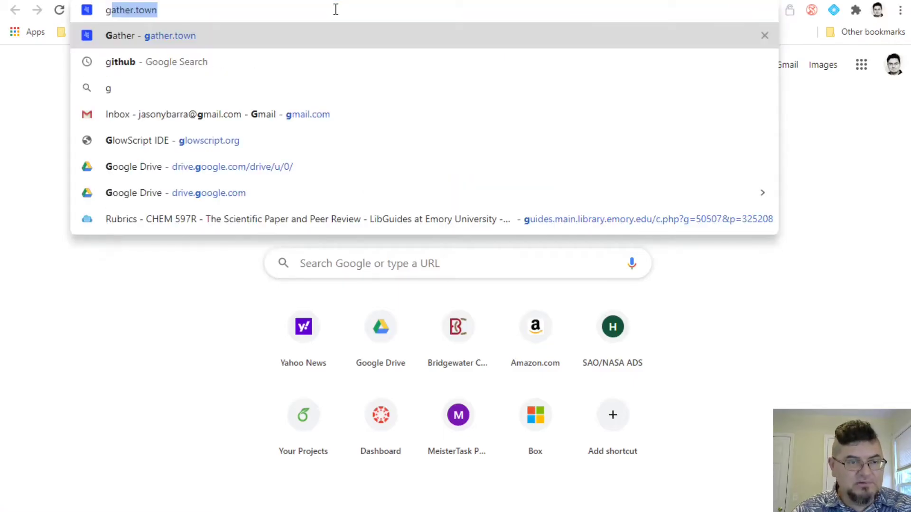
key(Return)
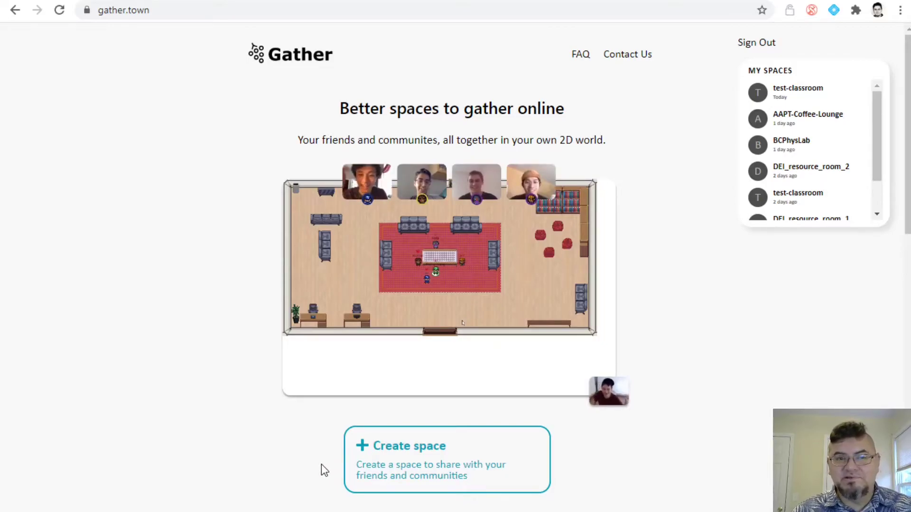
click(413, 454)
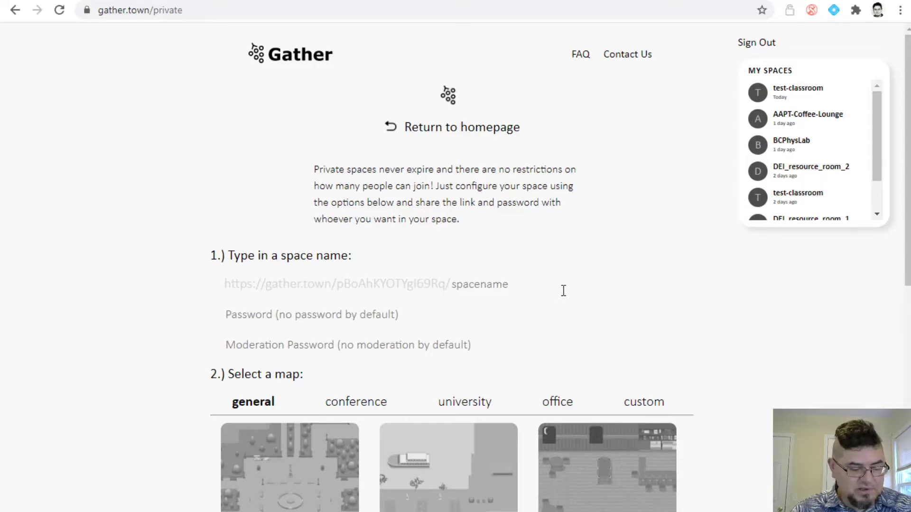
- Name the space new-test-classroom and enter a moderation password, leaving the entry password empty
text(new-test-classroom)
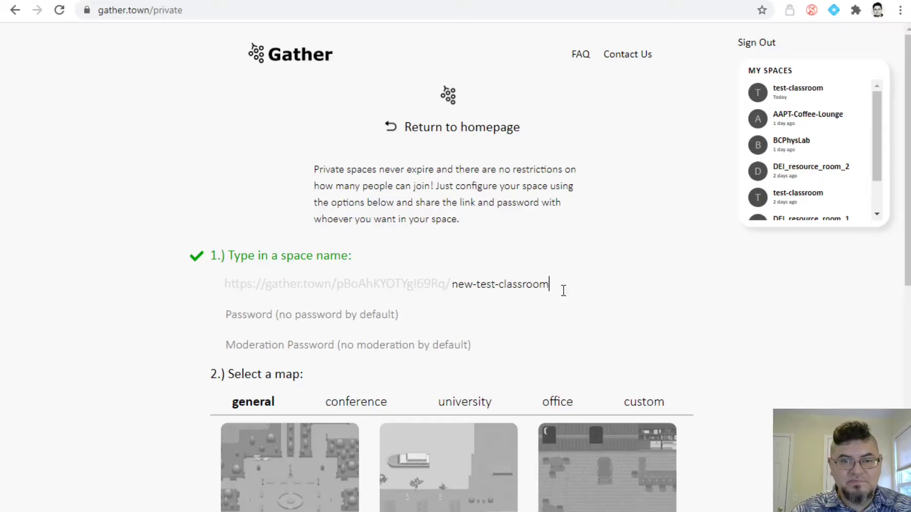
click(281, 345)
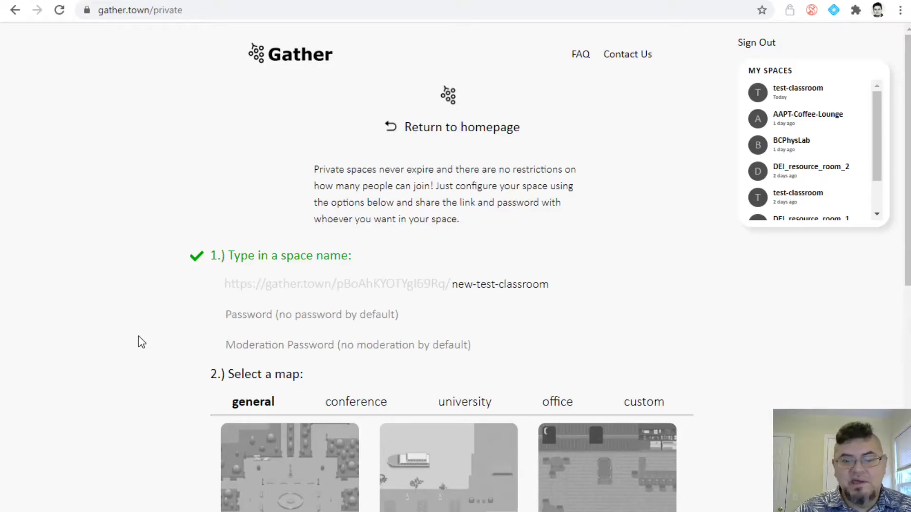
text(••••••••)
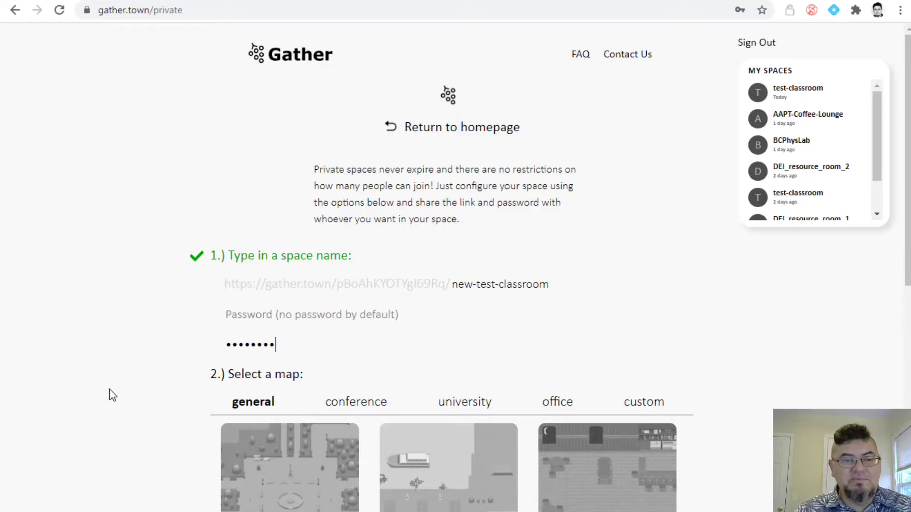
- Select the custom map new-test-classroom for the new space
scroll(110, 394, down, 2)
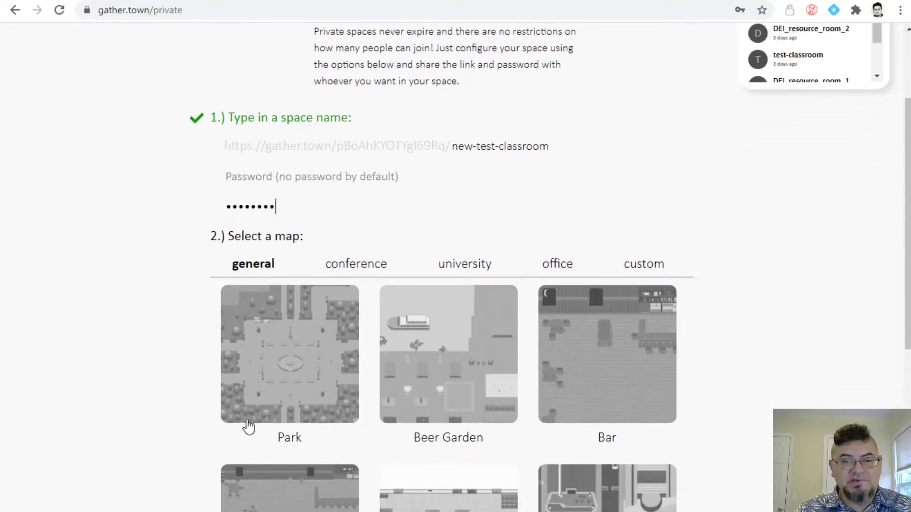
scroll(148, 431, down, 2)
scroll(148, 432, down, 6)
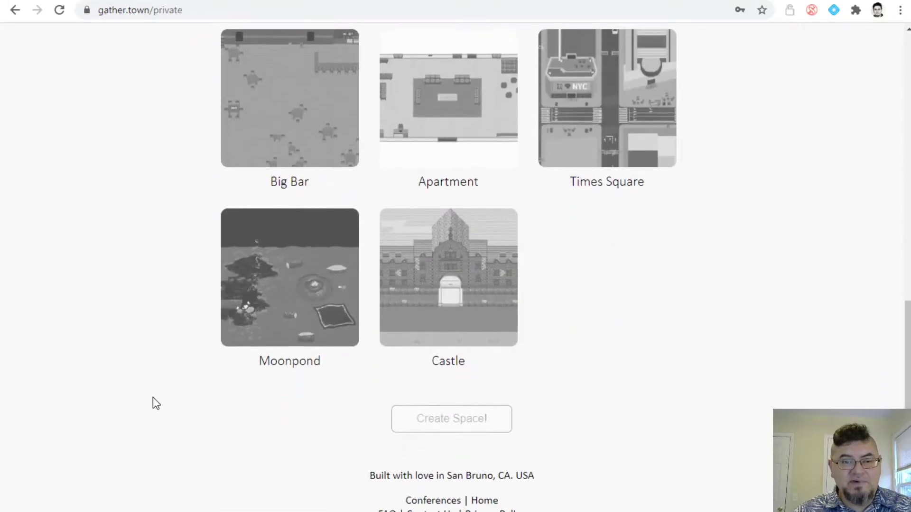
scroll(437, 409, up, 10)
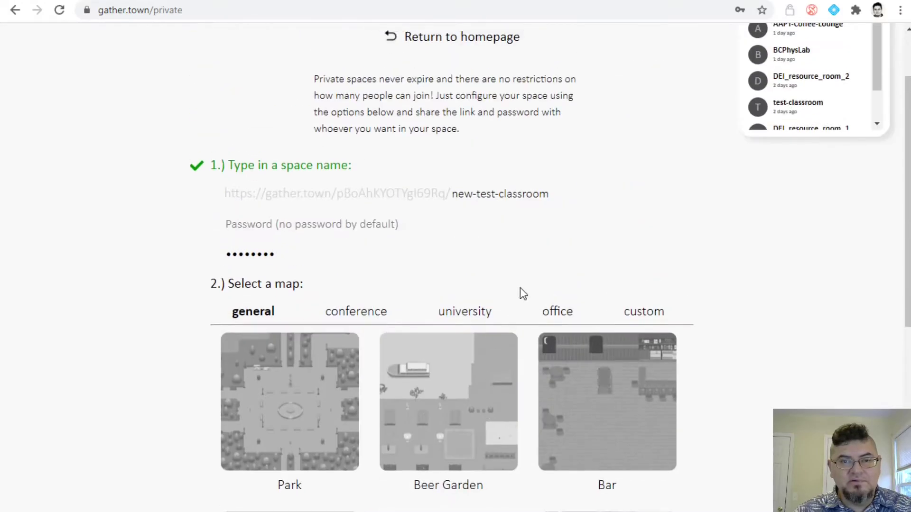
click(642, 312)
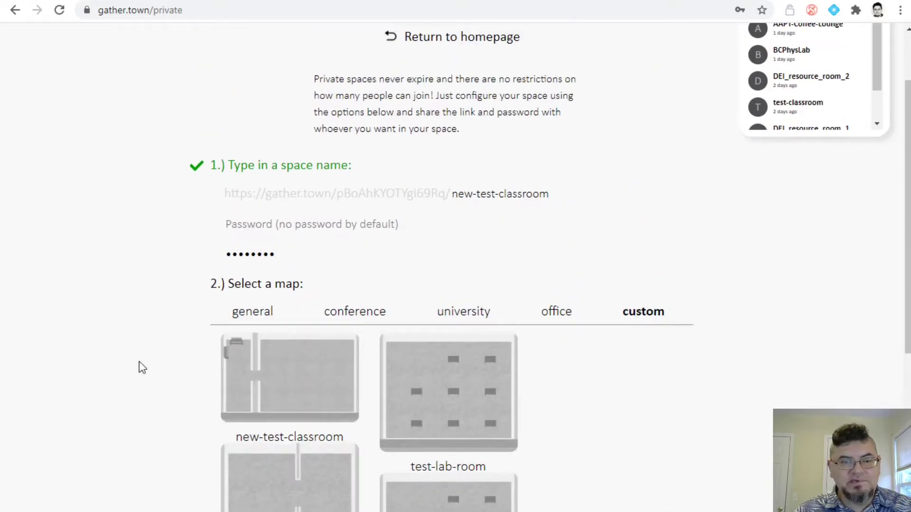
scroll(104, 371, down, 7)
scroll(104, 372, up, 6)
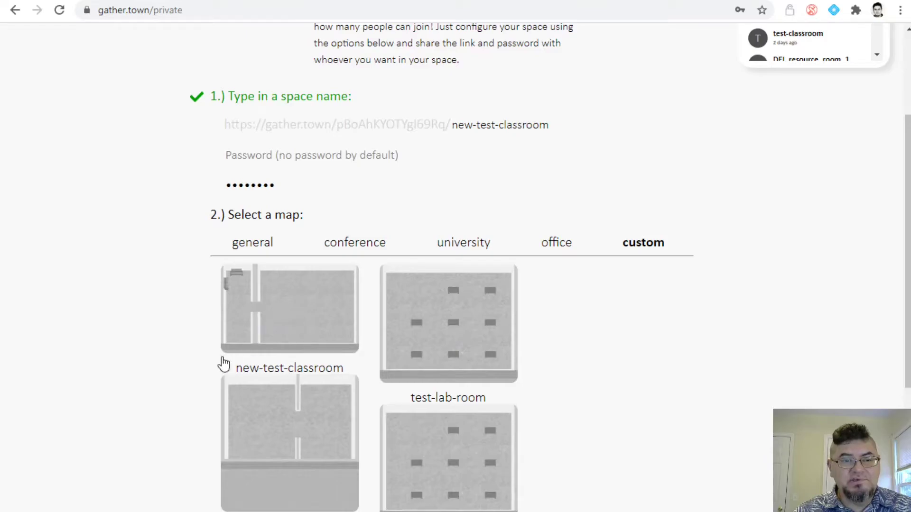
click(308, 315)
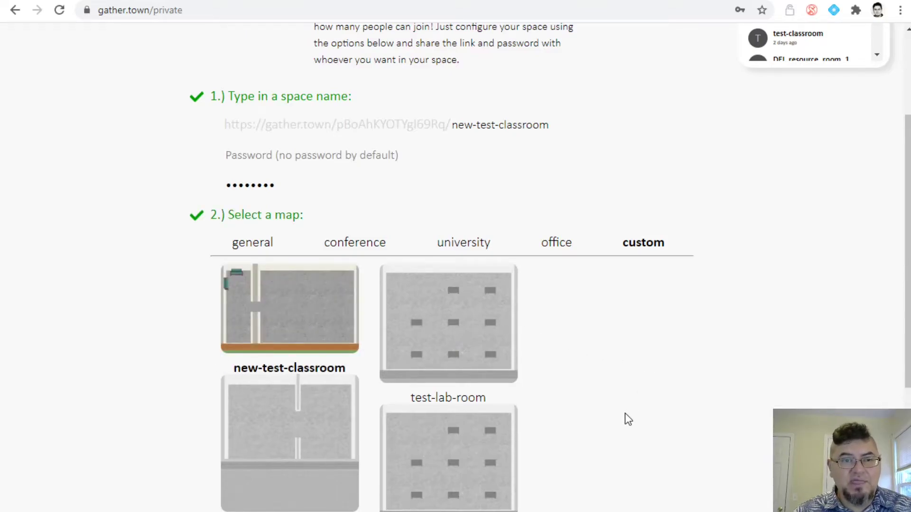
- Review the space name, moderation password and chosen map, and create the space
scroll(625, 417, up, 3)
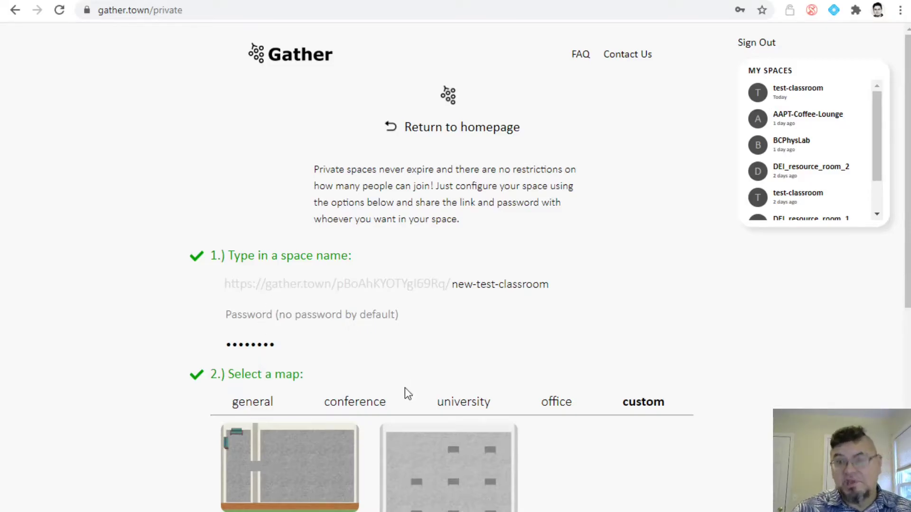
scroll(522, 380, down, 5)
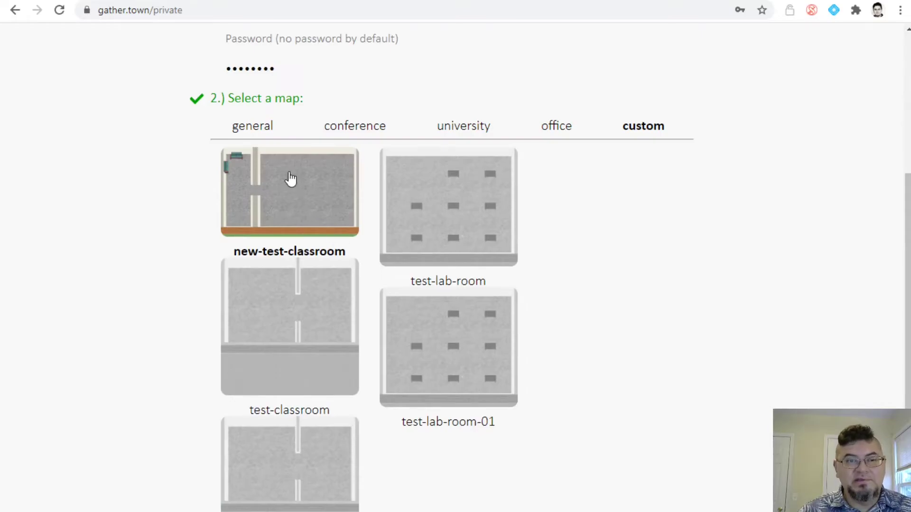
scroll(585, 400, down, 5)
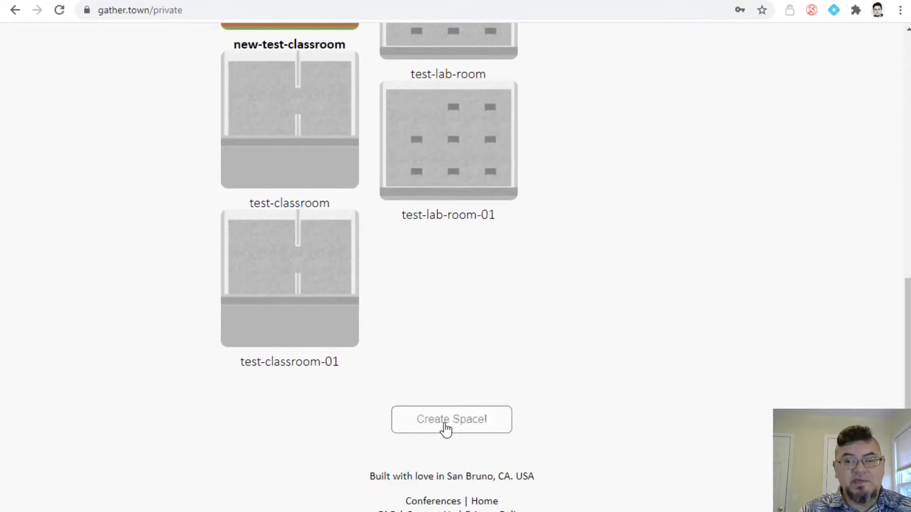
click(446, 427)
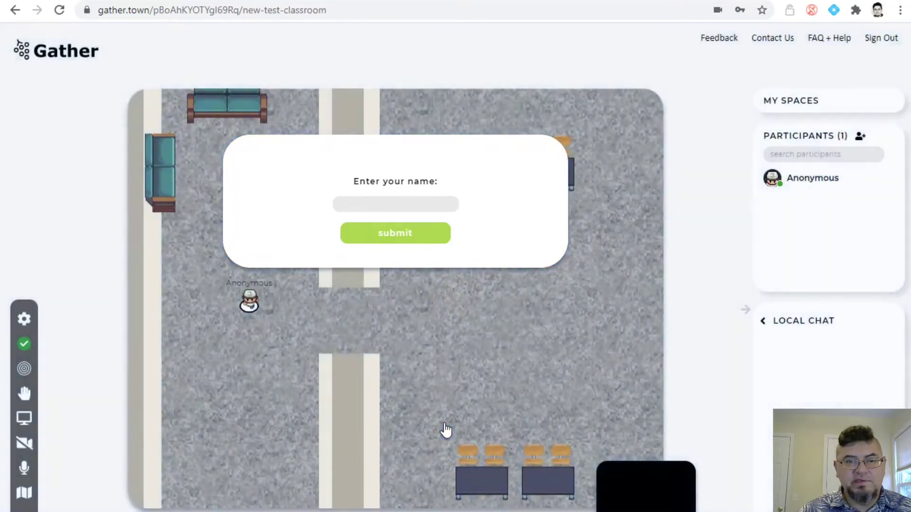
- Enter the participant's display name and submit it to join the new-test-classroom space
click(399, 202)
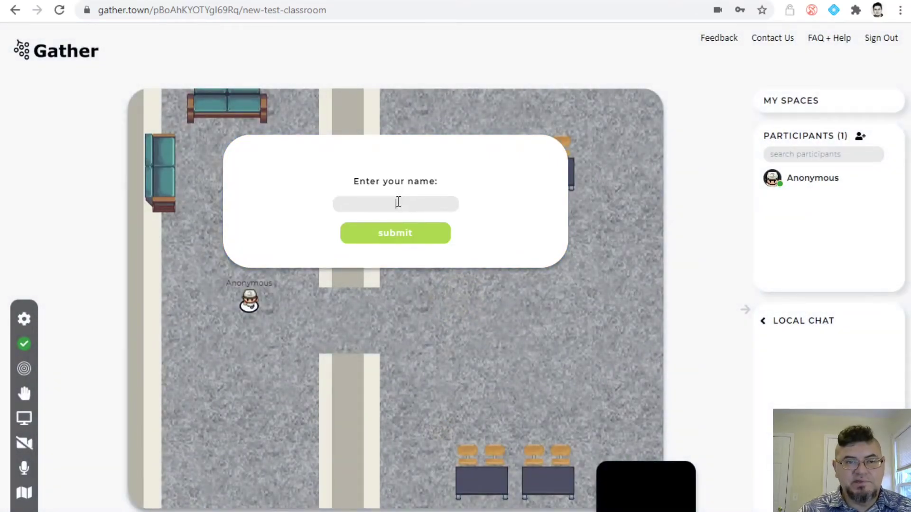
text(Dr)
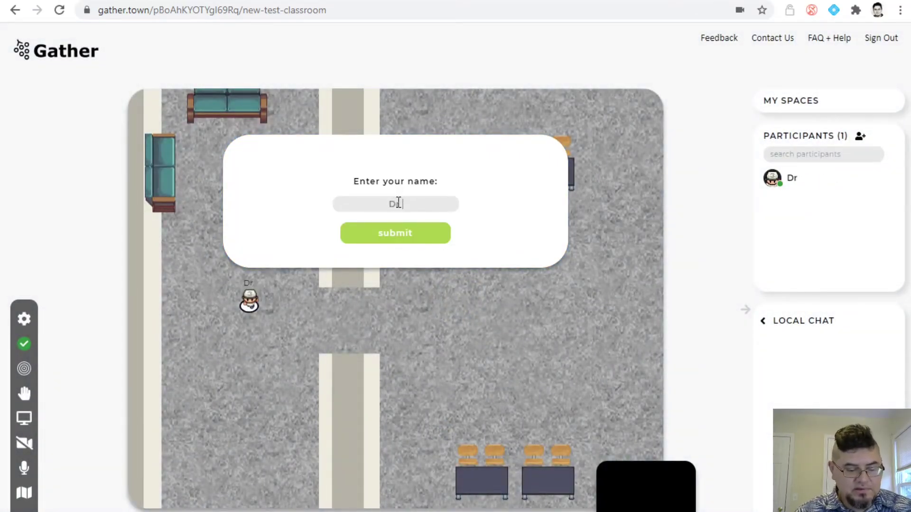
text( Ybarra)
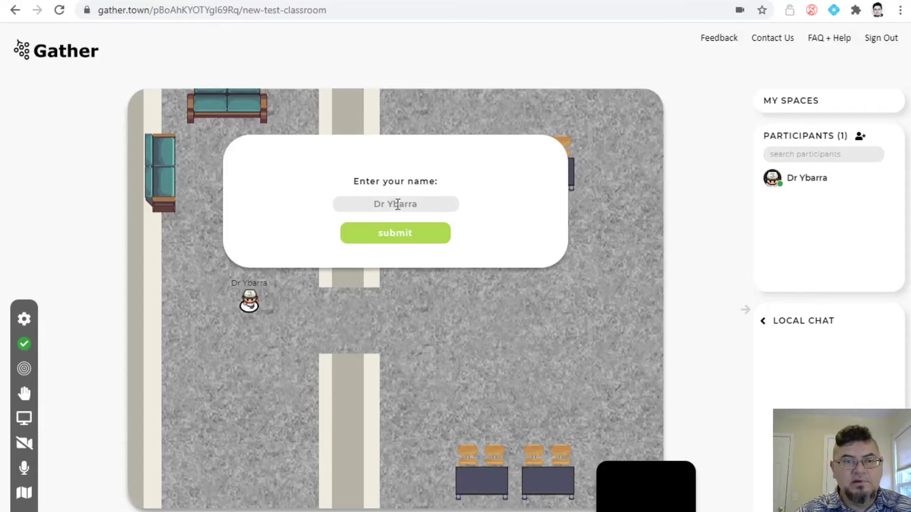
click(399, 241)
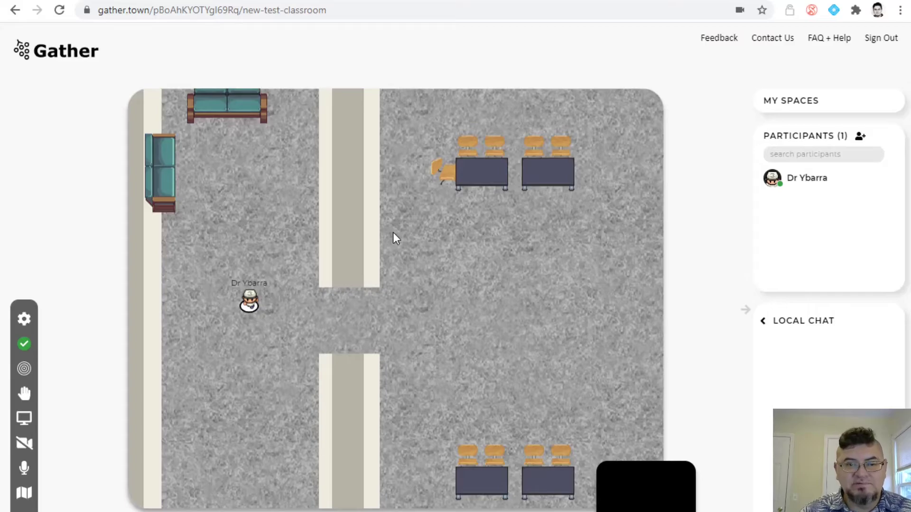
- Walk the avatar around the entry hallway near the couches and up against the dividing wall to test the boundaries
key(Right)
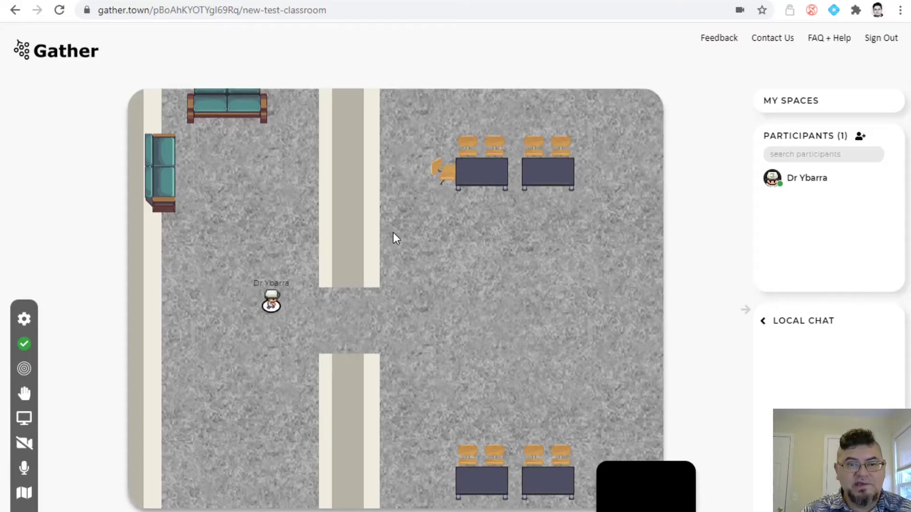
key(Left)
key(Left)
key(Left)
key(Left)
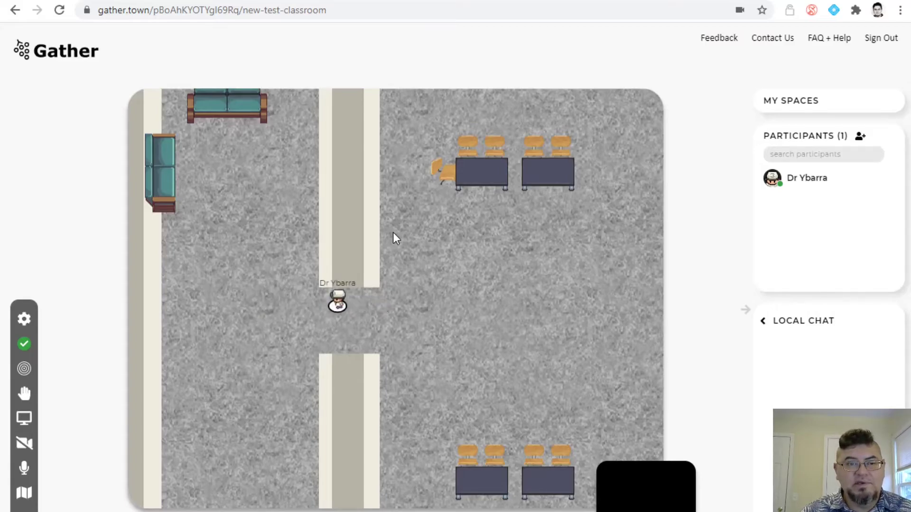
key(Up)
key(Up)
key(Up)
key(Up)
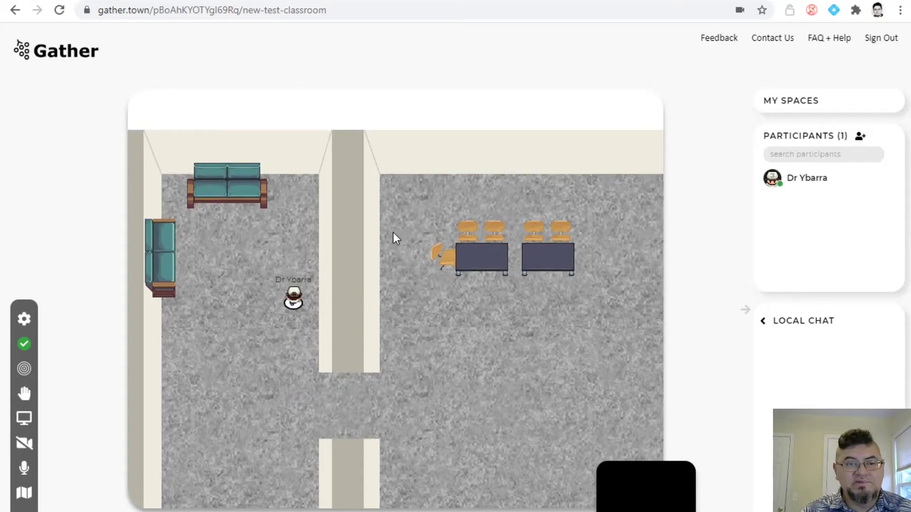
key(Right)
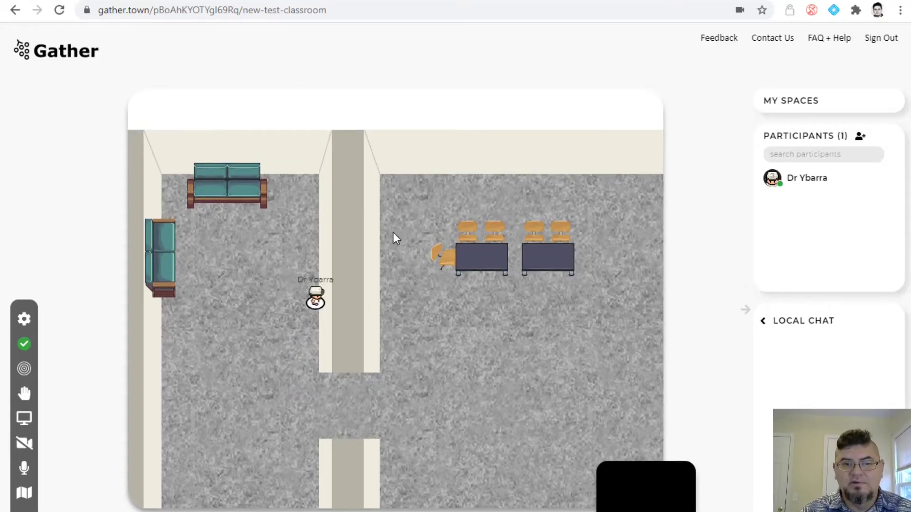
key(Left)
key(Left)
key(Down)
key(Down)
key(Down)
key(Down)
key(Down)
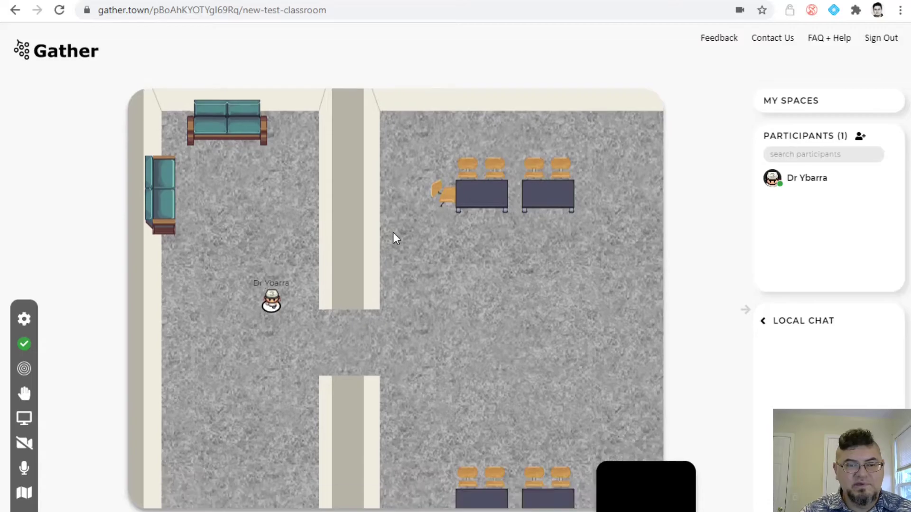
- Walk the avatar through the doorway into the classroom and down beside the lower desk group nearest the dividing wall
key(Right)
key(Right)
key(Right)
key(Right)
key(Right)
key(Down)
key(Down)
key(Down)
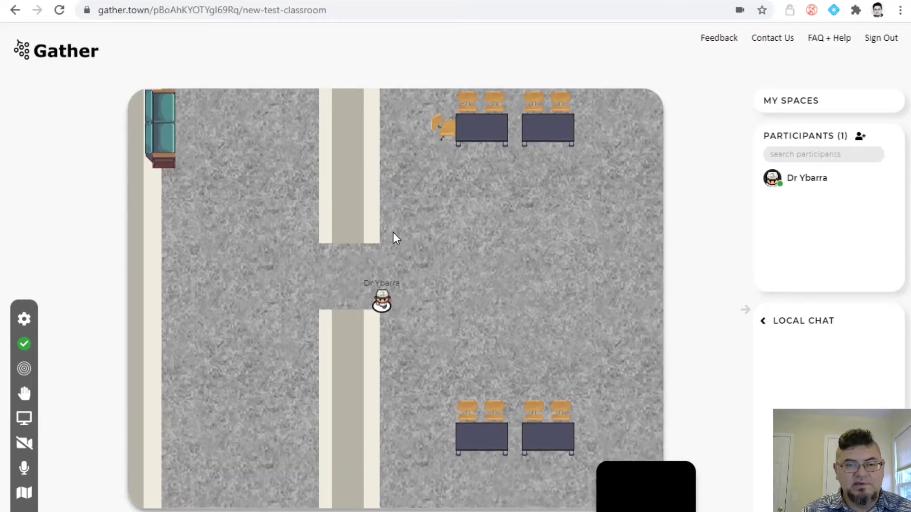
key(Down)
key(Down)
key(Down)
key(Right)
key(Right)
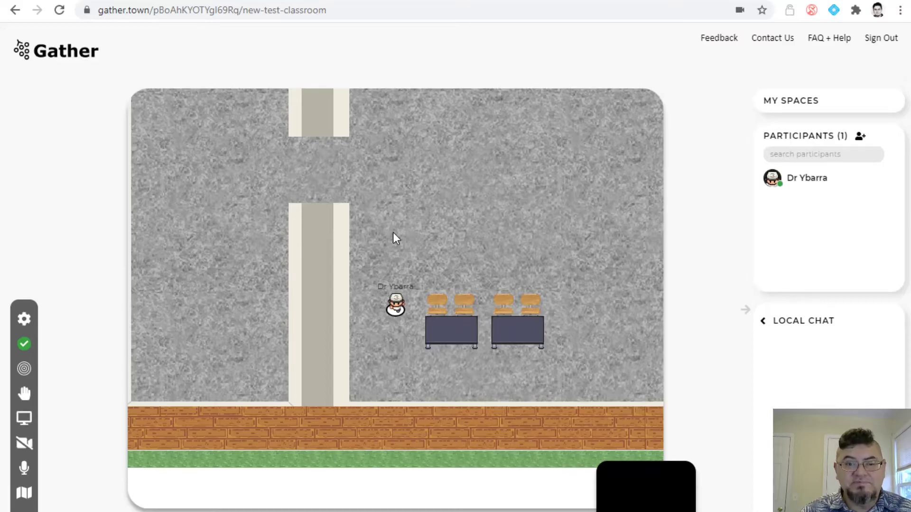
- Walk along the chairs of the lower desk group to its far end, testing whether the avatar can pass through them
key(Up)
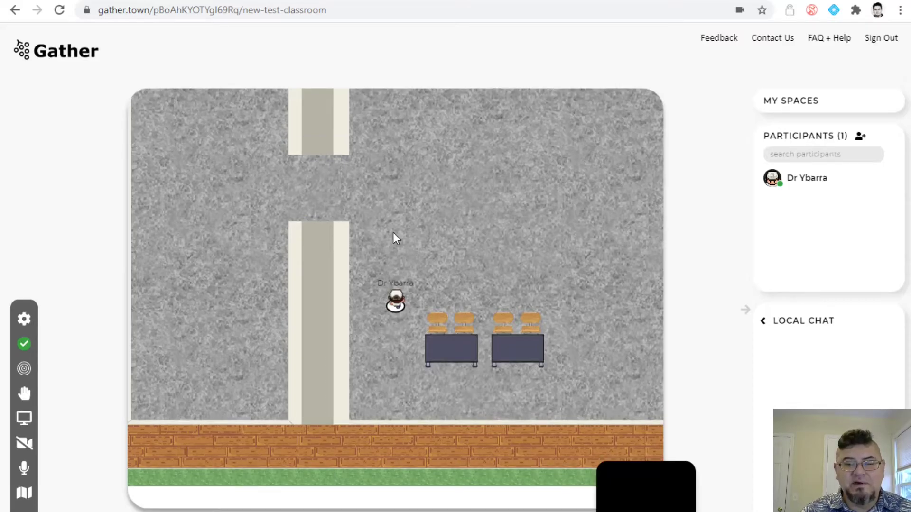
key(Right)
key(Right)
key(Right)
key(Right)
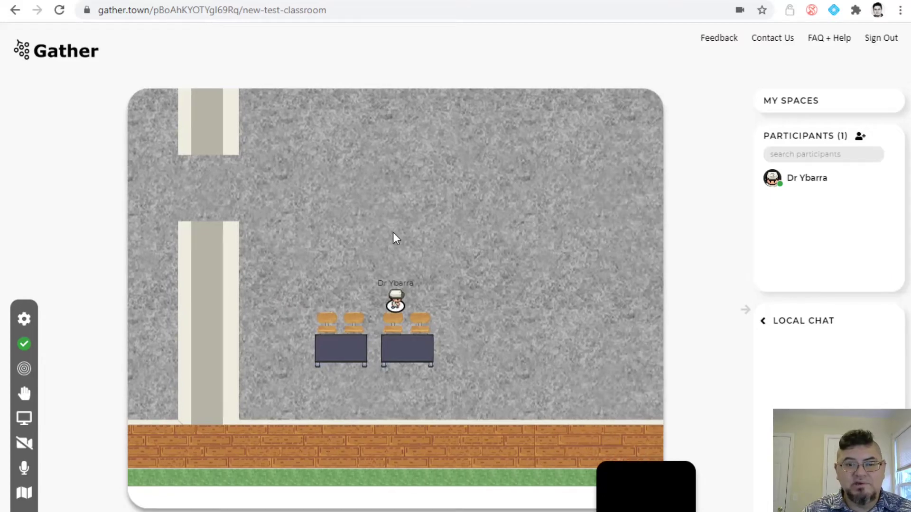
key(Down)
key(Up)
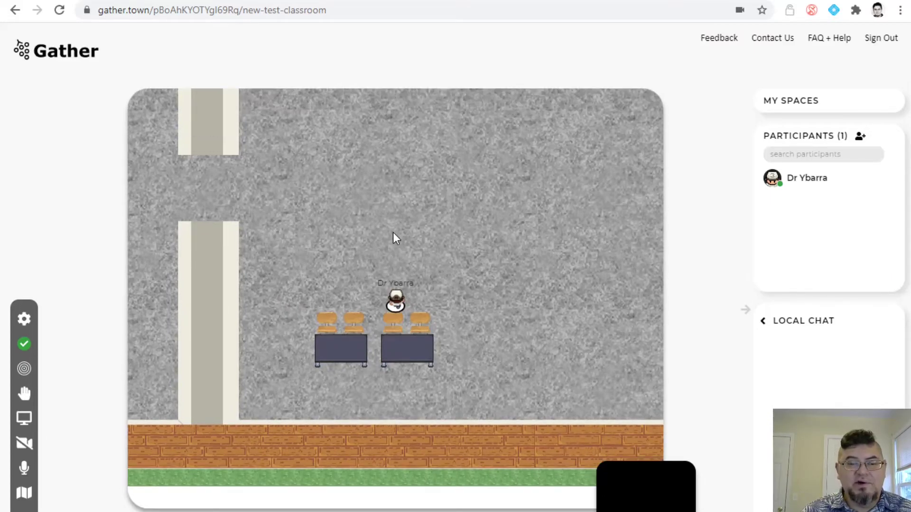
key(Right)
key(Right)
key(Down)
key(Down)
key(Up)
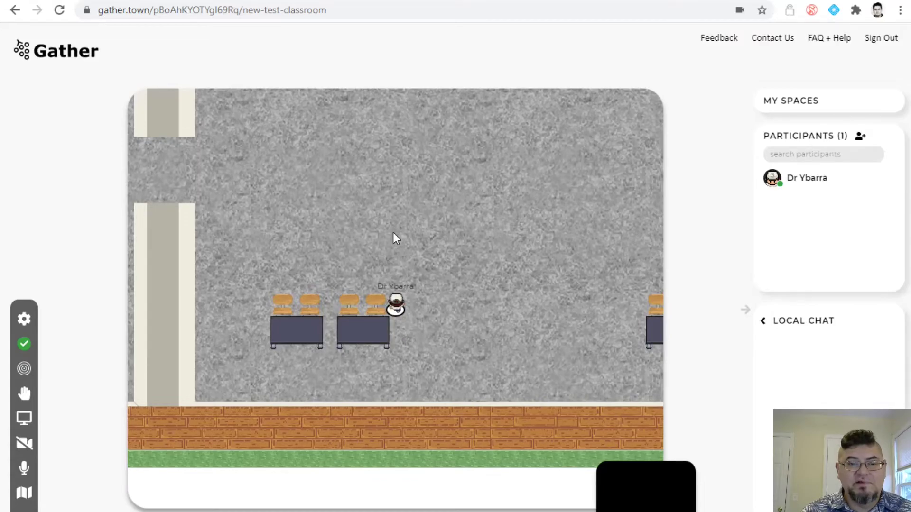
- Circle the avatar around the lower desk group back to the side facing the dividing wall
key(Left)
key(Left)
key(Left)
key(Down)
key(Down)
key(Down)
key(Left)
key(Up)
key(Left)
key(Left)
key(Left)
key(Up)
key(Up)
key(Up)
key(Up)
key(Up)
key(Up)
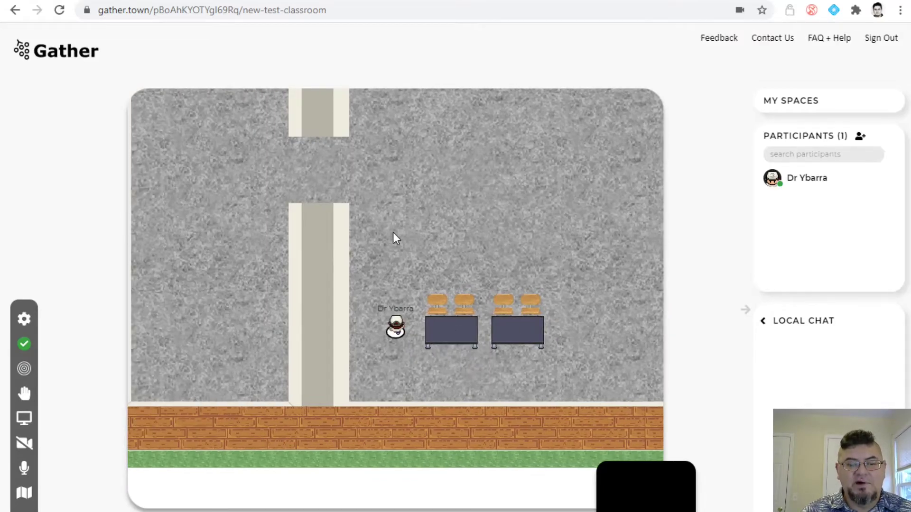
- Walk the avatar up level with the doorway and across the classroom toward the far desk groups
key(Up)
key(Up)
key(Up)
key(Up)
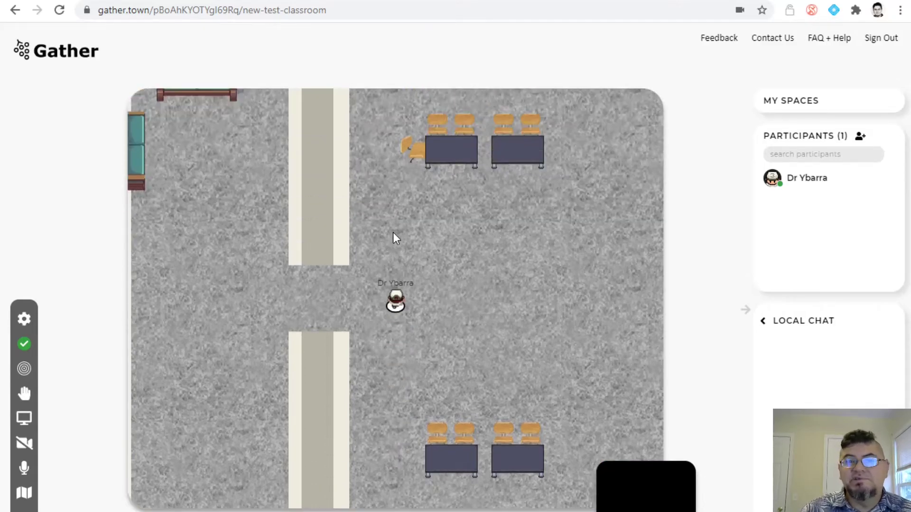
key(Right)
key(Right)
key(Right)
key(Right)
key(Right)
key(Right)
key(Right)
key(Right)
key(Right)
key(Right)
key(Right)
key(Right)
key(Right)
key(Right)
key(Right)
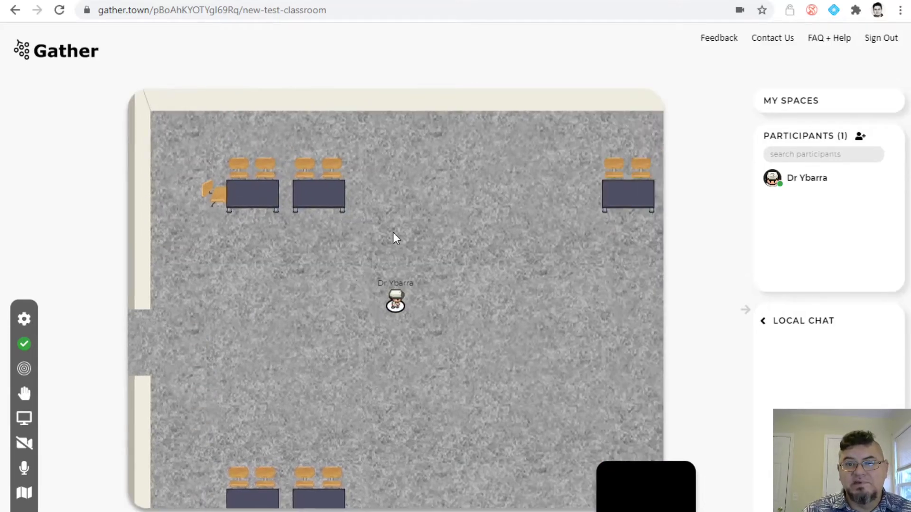
- Walk the avatar through the open aisle between the four desk groups and back toward the doorway side
key(Down)
key(Down)
key(Down)
key(Down)
key(Down)
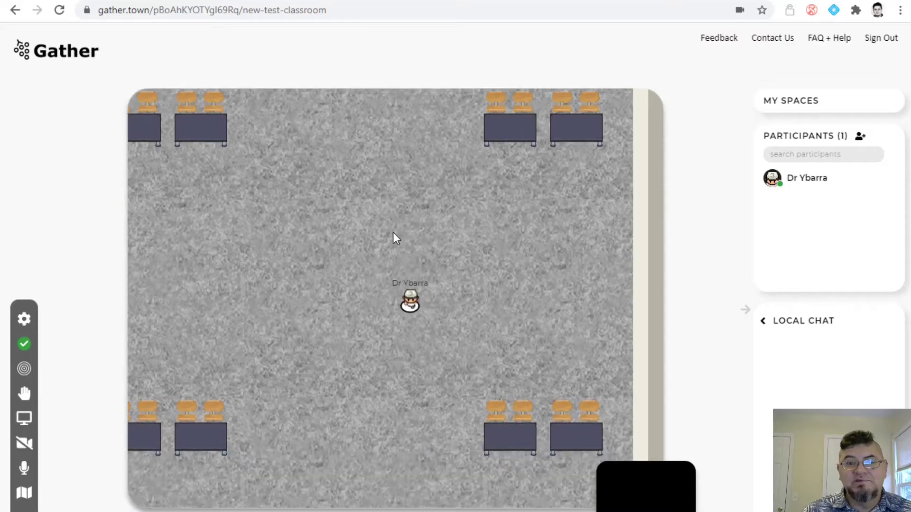
key(Left)
key(Left)
key(Up)
key(Up)
key(Up)
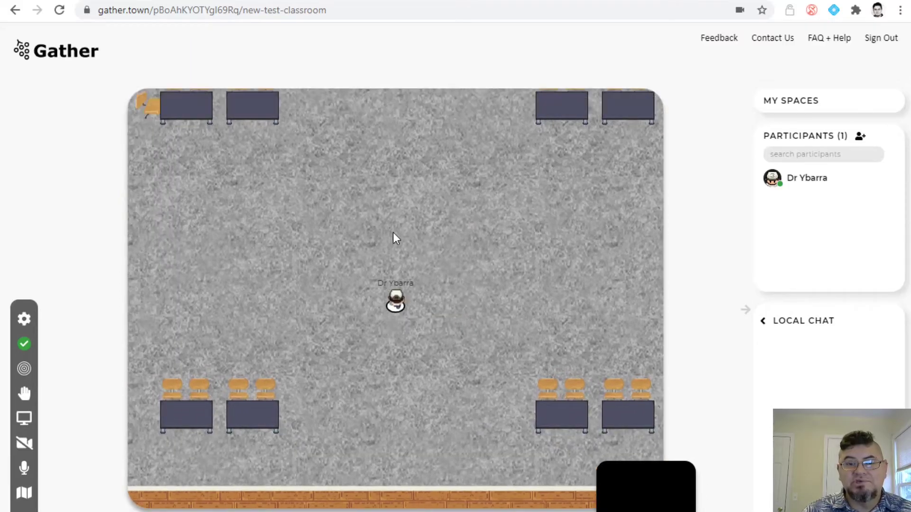
key(Left)
key(Left)
key(Left)
key(Left)
key(Left)
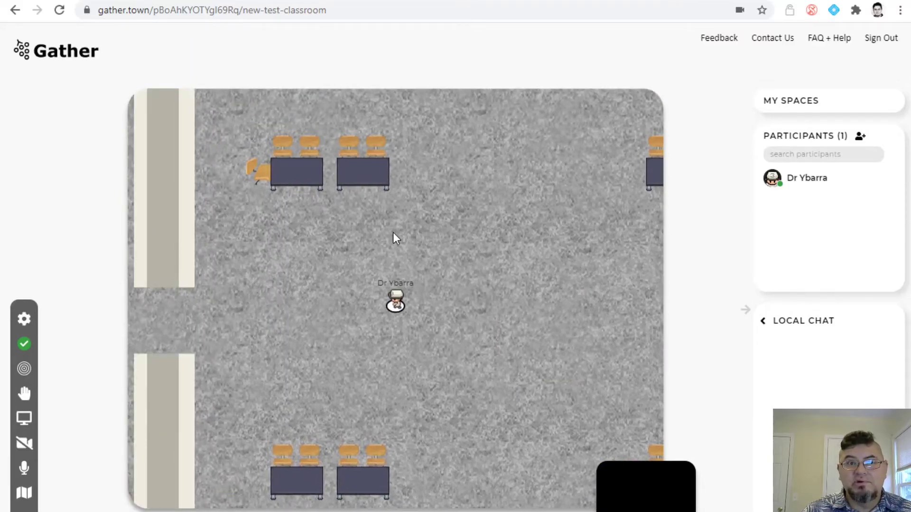
key(Left)
key(Left)
key(Left)
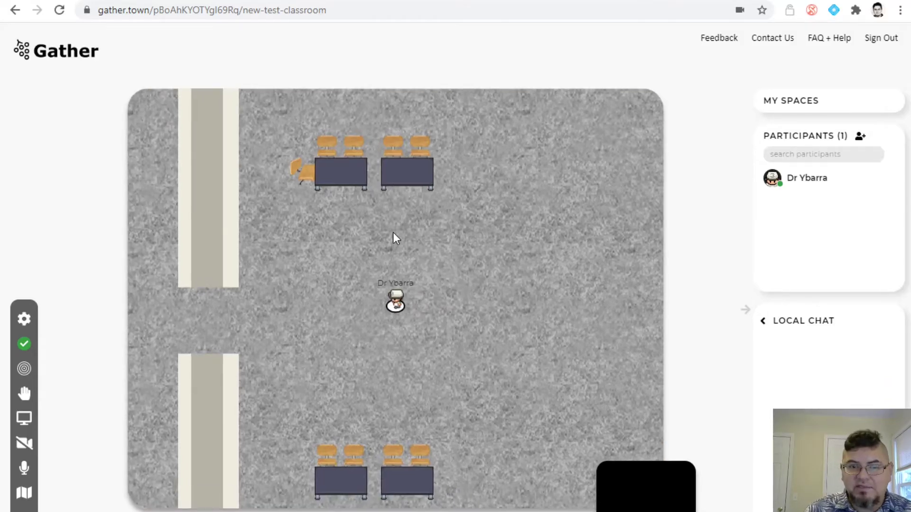
- Return the avatar through the doorway to the entry hallway
key(Left)
key(Left)
key(Left)
key(Left)
key(Left)
key(Left)
key(Left)
key(Left)
key(Left)
key(Left)
key(Left)
key(Left)
key(Left)
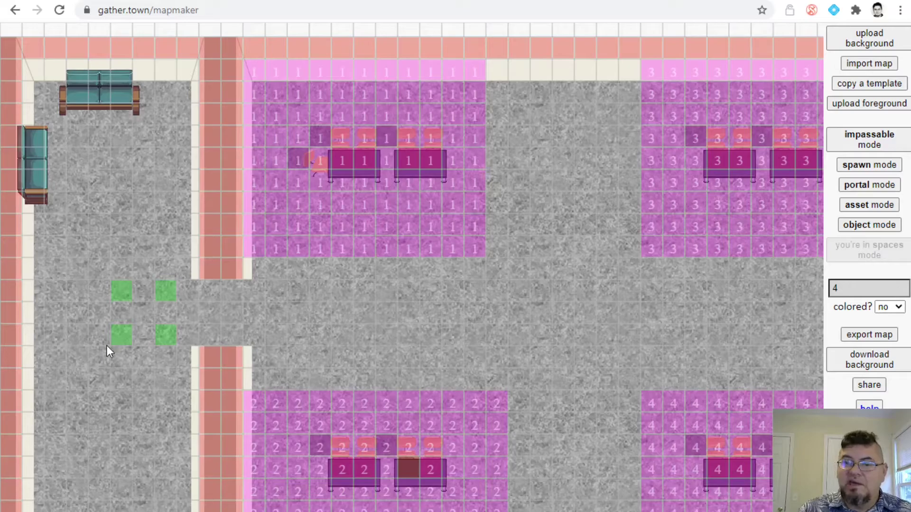
- Set the private space number to 5 and paint it over the upper part of the entry hallway around the couches
click(856, 291)
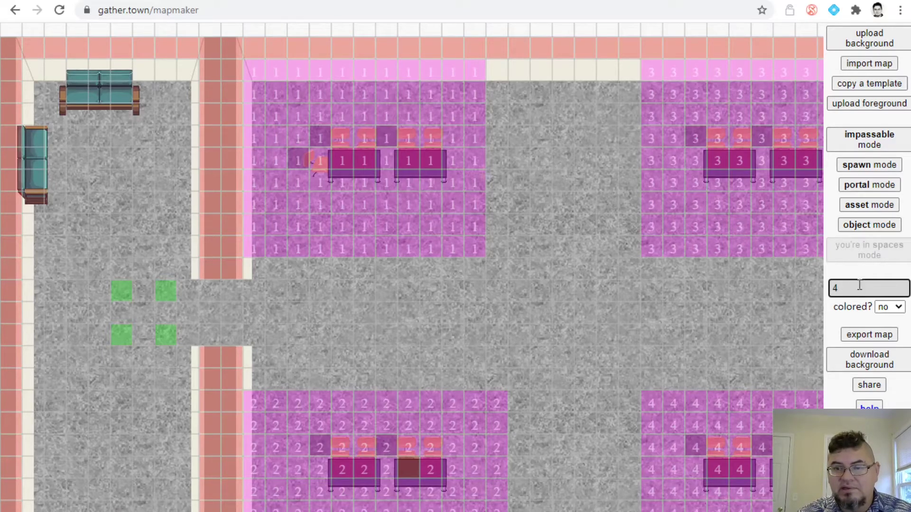
drag(855, 290, 829, 294)
text(5)
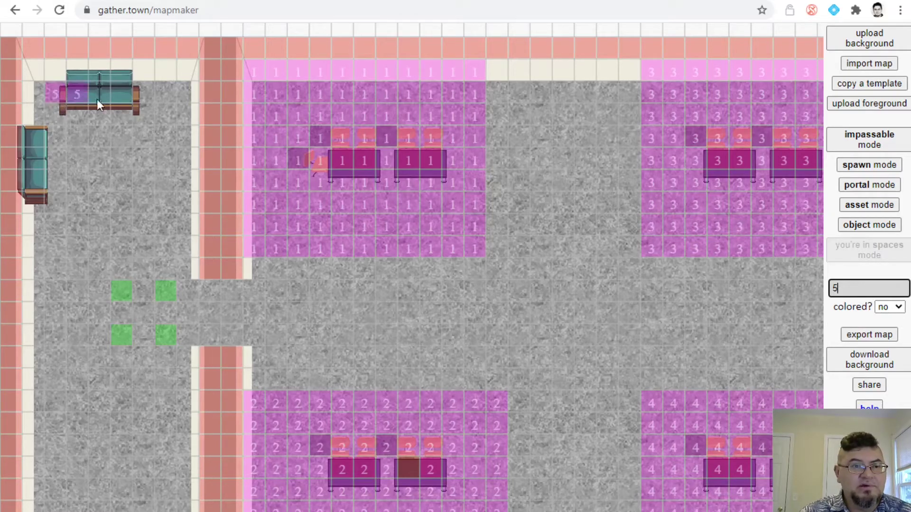
drag(109, 143, 147, 140)
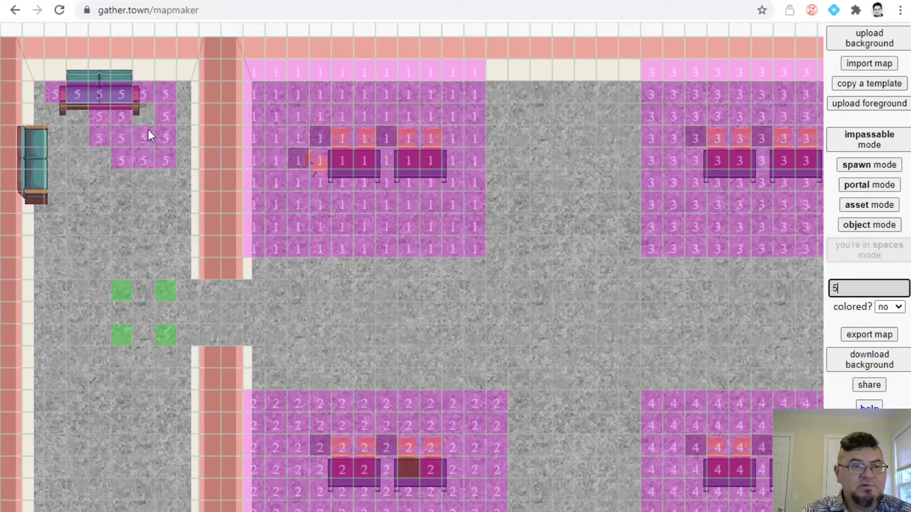
drag(183, 238, 193, 96)
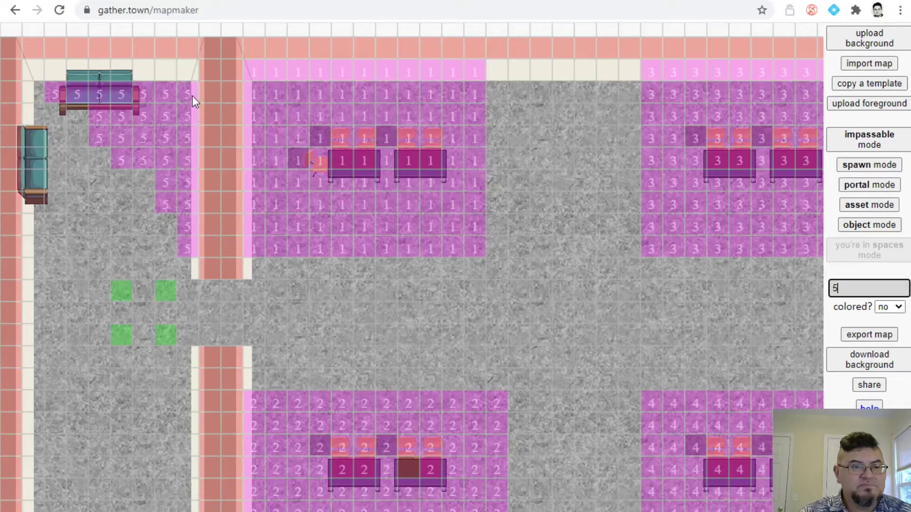
mouse_move(40, 100)
mouse_down()
mouse_move(31, 214)
mouse_move(74, 123)
mouse_move(69, 169)
mouse_move(57, 118)
mouse_move(72, 190)
mouse_move(127, 189)
mouse_move(93, 185)
mouse_move(131, 161)
mouse_move(124, 202)
mouse_move(171, 241)
mouse_move(122, 227)
mouse_up()
- Extend private space 5 over the remaining hallway floor, including the spawn area and the lower part
mouse_move(38, 240)
mouse_down()
mouse_move(42, 451)
mouse_move(53, 510)
mouse_move(194, 259)
mouse_move(193, 435)
mouse_move(171, 270)
mouse_move(141, 342)
mouse_up()
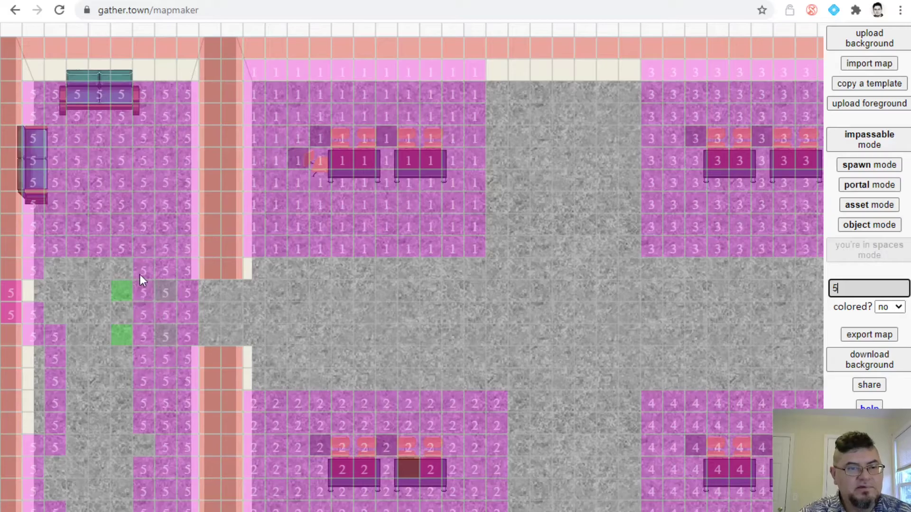
mouse_move(143, 281)
mouse_down()
mouse_move(138, 364)
mouse_move(114, 497)
mouse_up()
mouse_move(123, 387)
mouse_down()
mouse_move(79, 491)
mouse_move(111, 303)
mouse_move(85, 362)
mouse_move(53, 235)
mouse_move(88, 262)
mouse_move(97, 328)
mouse_move(56, 487)
mouse_move(36, 424)
mouse_move(34, 360)
mouse_move(59, 335)
mouse_up()
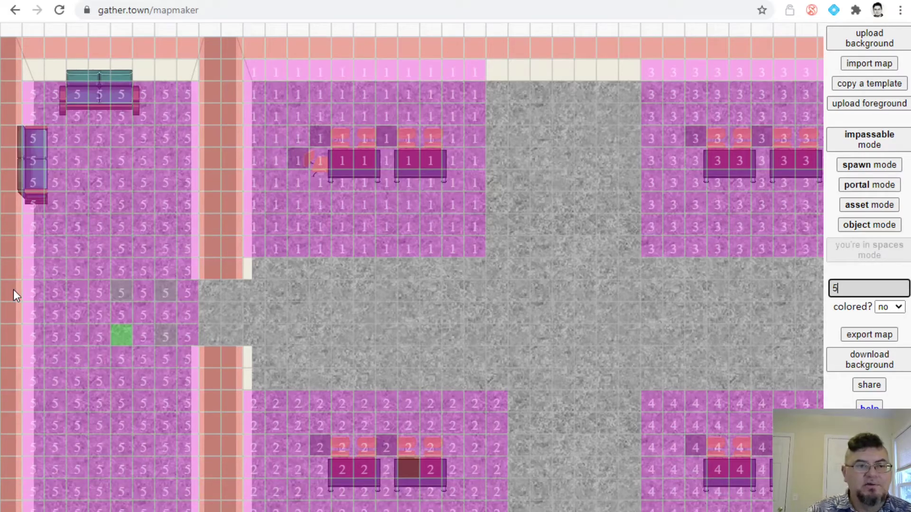
- Export the map as an update of the existing new-test-classroom map
click(874, 335)
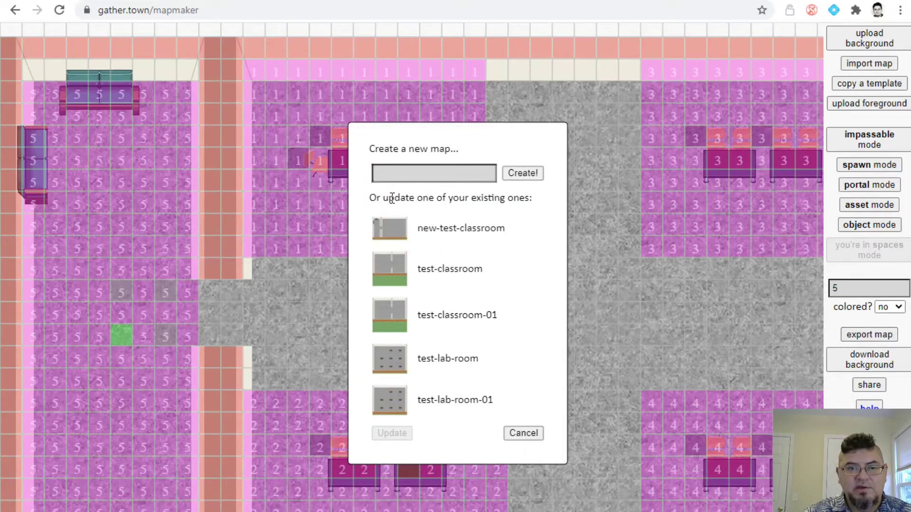
click(449, 237)
click(383, 433)
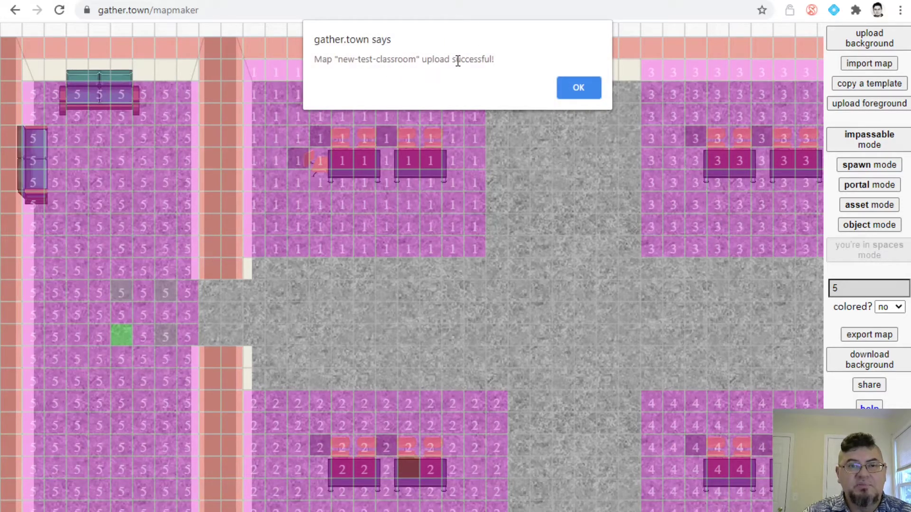
click(580, 89)
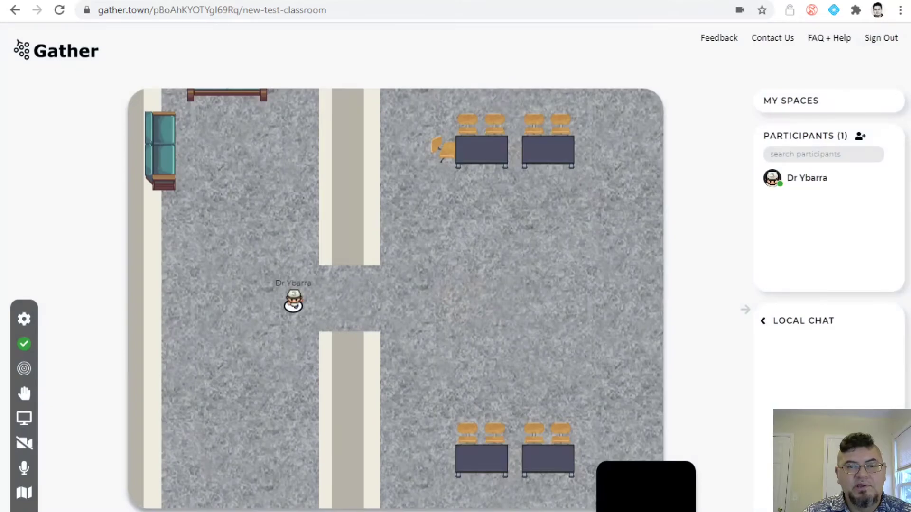
- Walk the avatar into the doorway and back into the entry hallway to test private space 5 in the new-test-classroom space
key(Right)
key(Right)
key(Right)
key(Right)
key(Left)
key(Left)
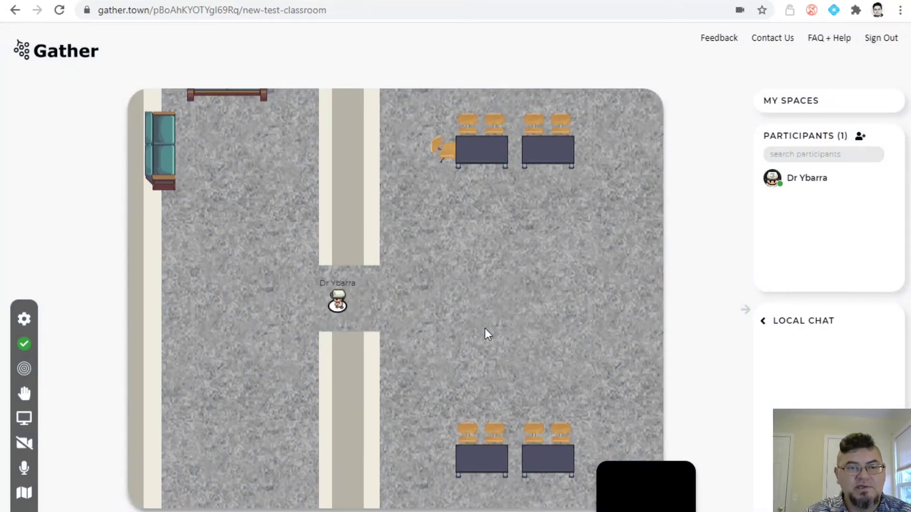
key(Left)
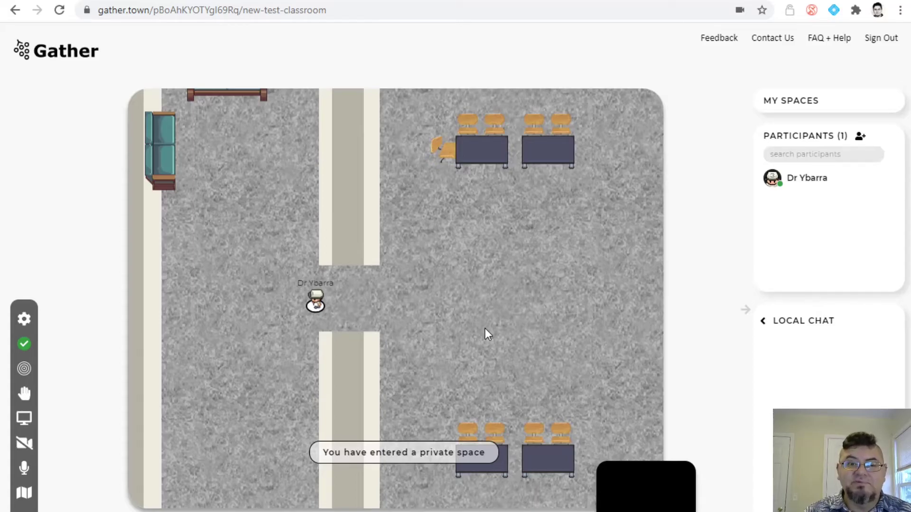
key(Left)
key(Up)
key(Up)
key(Up)
key(Left)
key(Left)
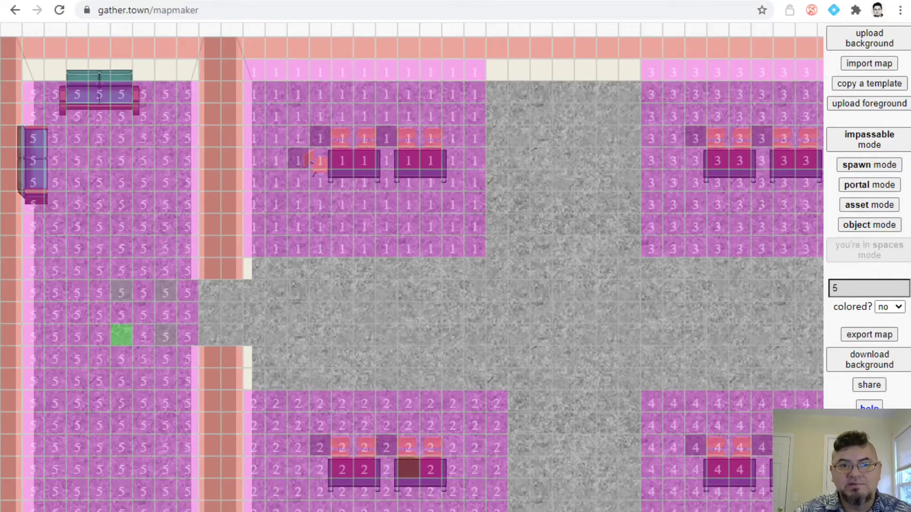
- Place the rf-door.png asset on the entry hallway's outer wall at 0, 10, brought to front
click(860, 209)
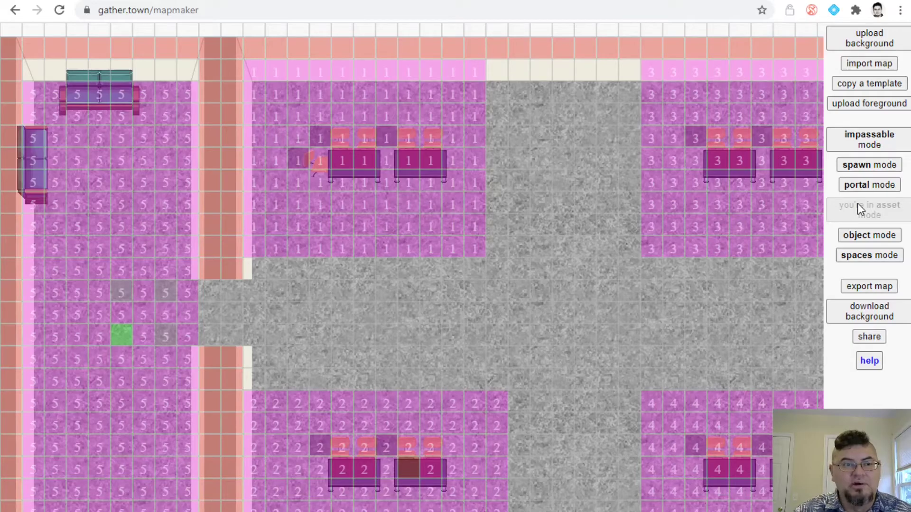
click(13, 272)
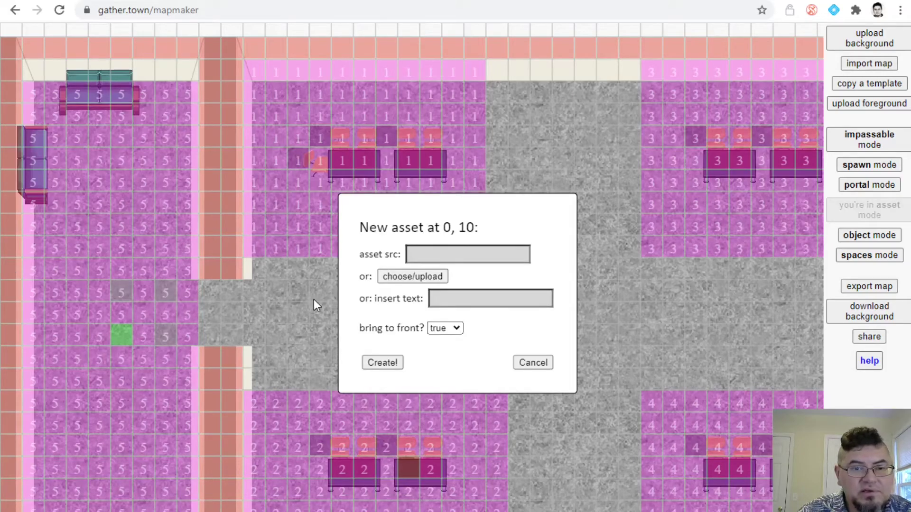
click(407, 277)
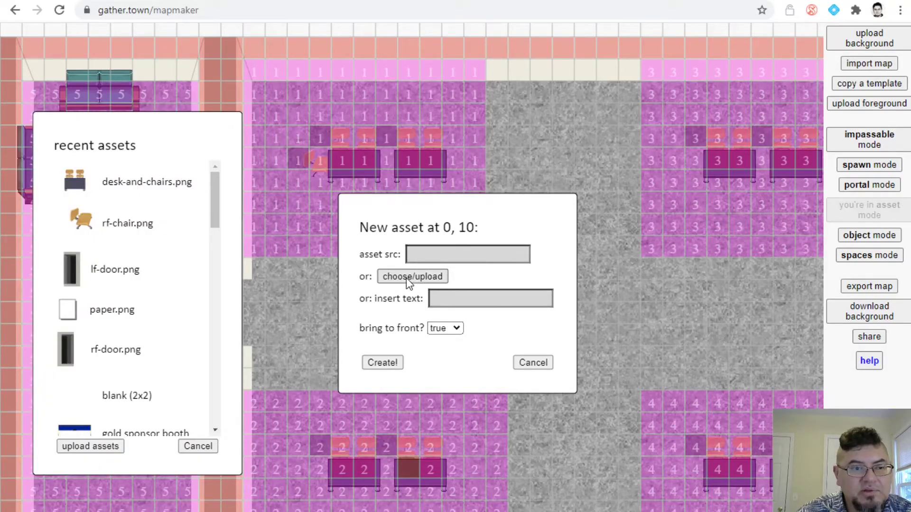
click(106, 354)
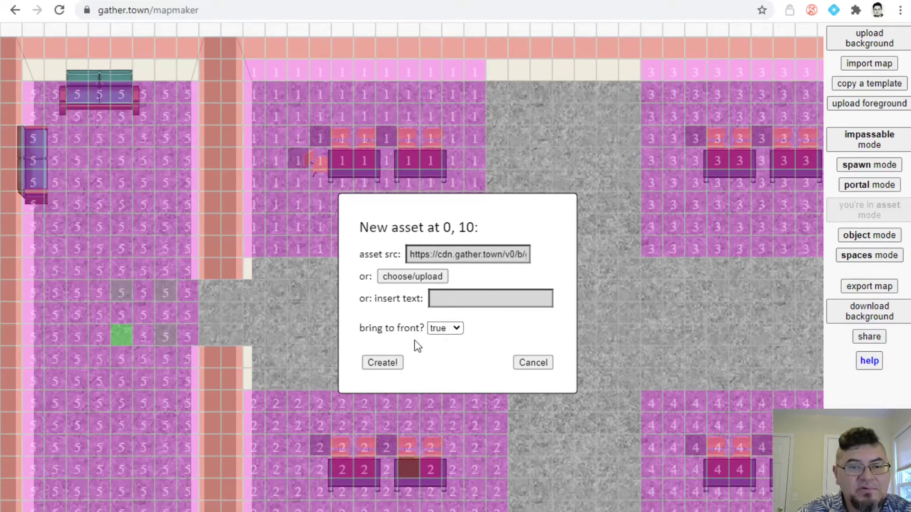
click(379, 366)
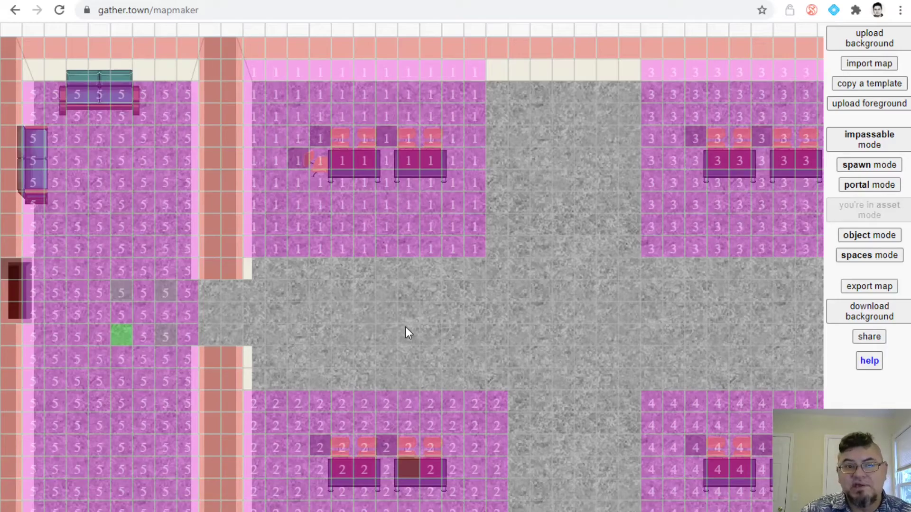
- Create an external call integration object on the hallway door at 0, 10, keeping its default settings
click(877, 236)
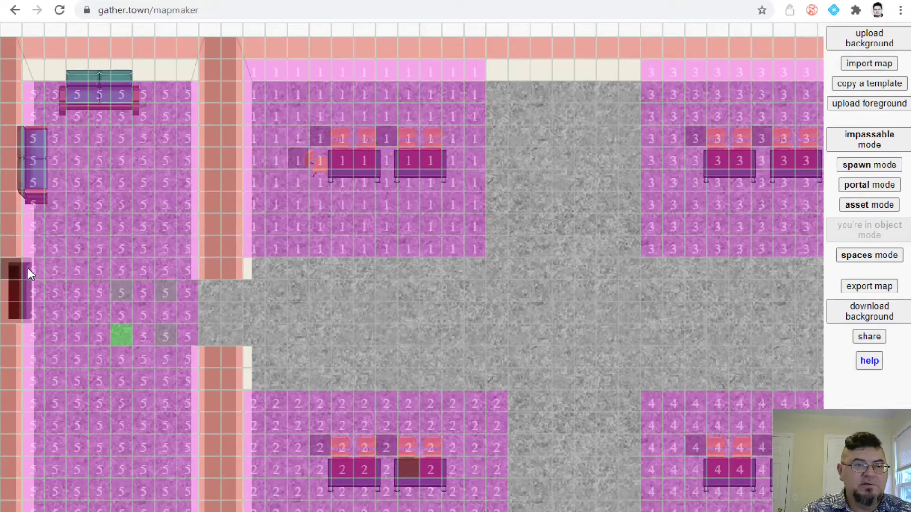
click(10, 272)
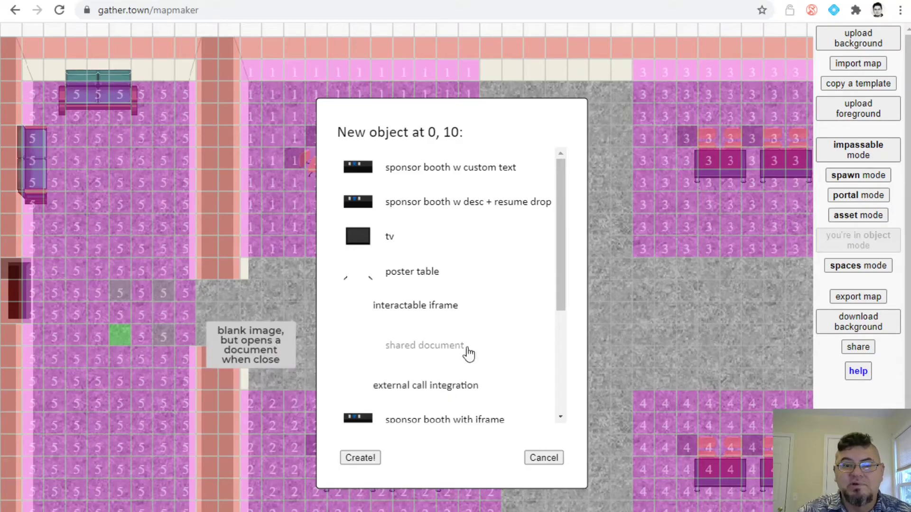
click(413, 386)
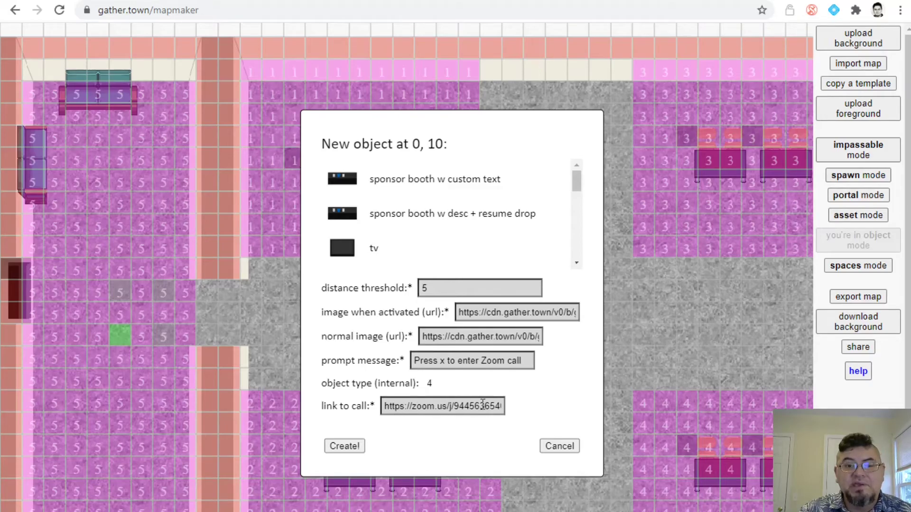
click(354, 444)
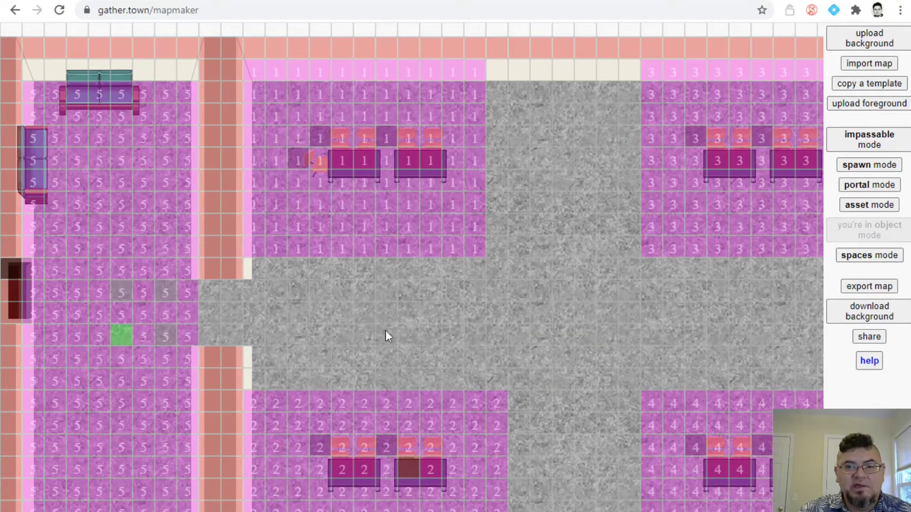
- Export the map as an update of new-test-classroom and switch to the running space
click(869, 287)
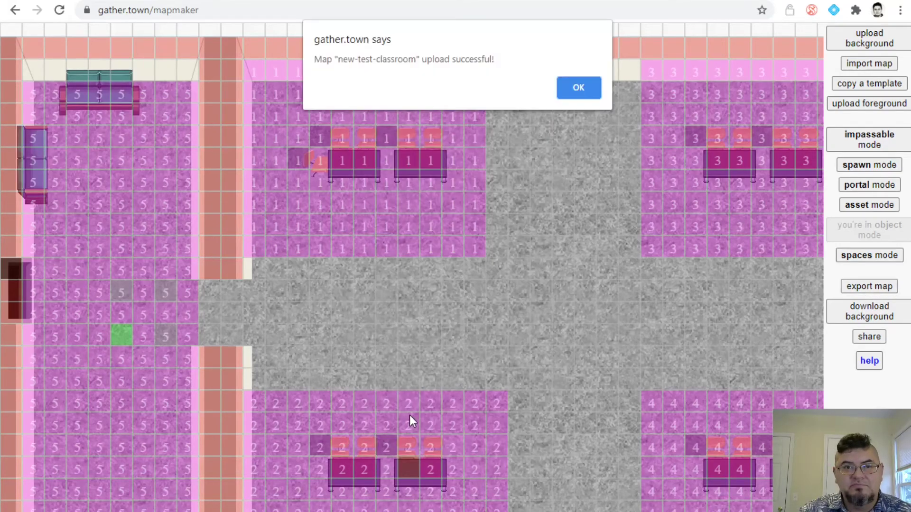
click(583, 89)
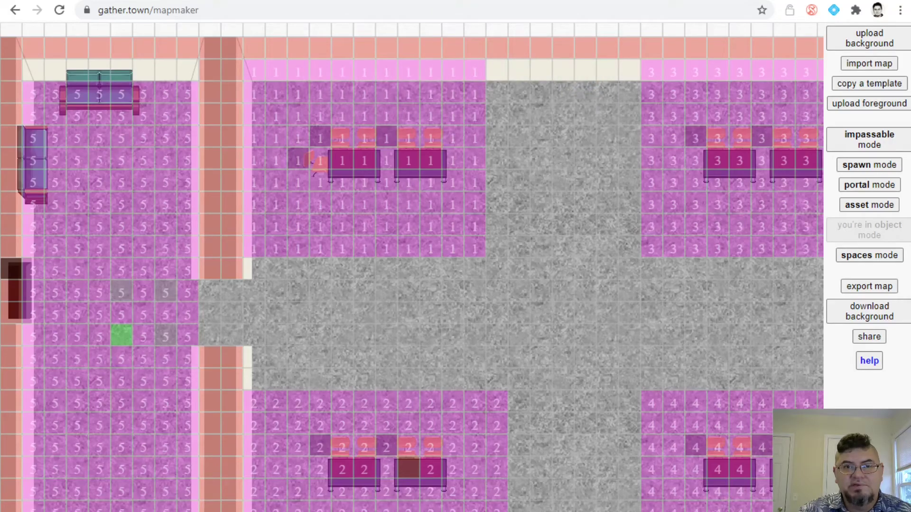
key(ctrl+Tab)
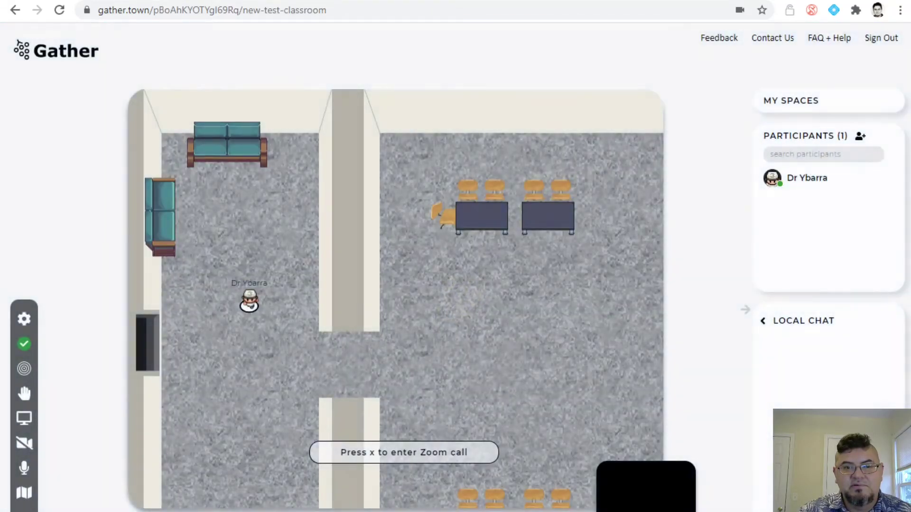
- Walk the avatar around the hallway and up to the outer door to test the Zoom call prompt
key(Down)
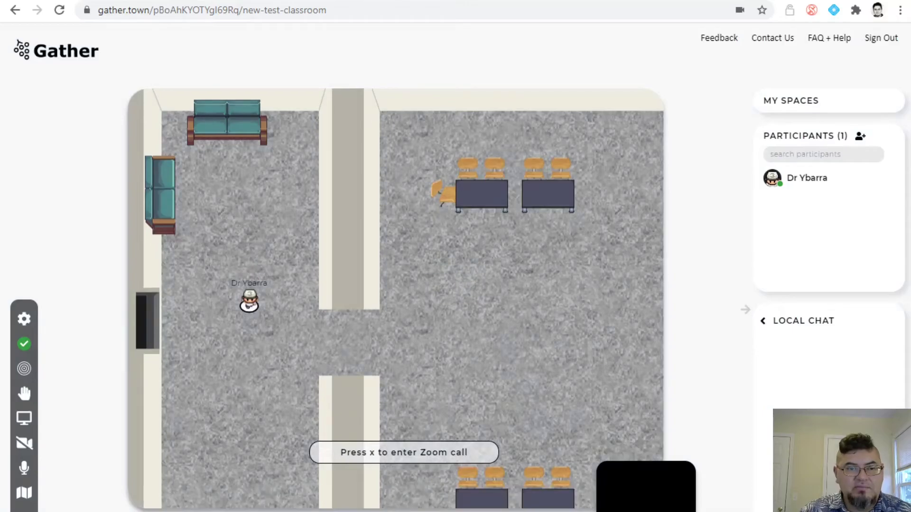
key(Right)
key(Right)
key(Left)
key(Left)
key(Left)
key(Left)
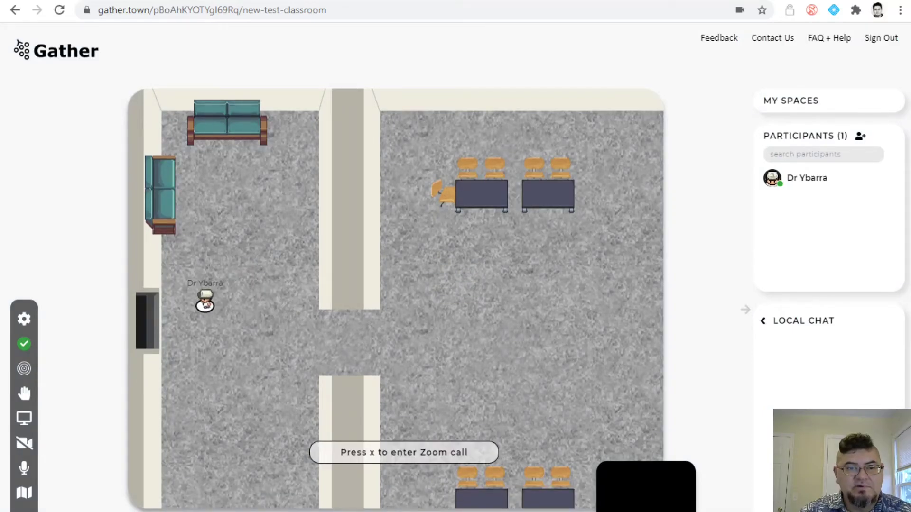
key(Down)
key(Left)
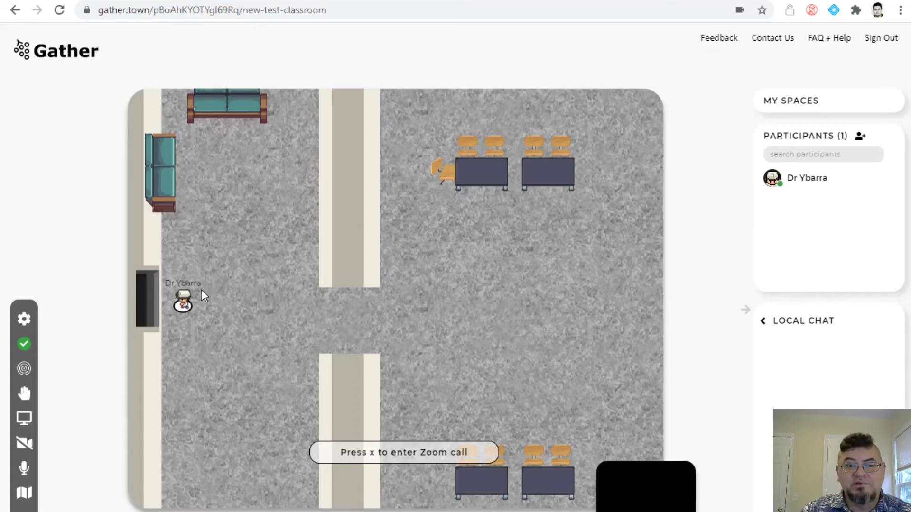
key(Right)
key(Right)
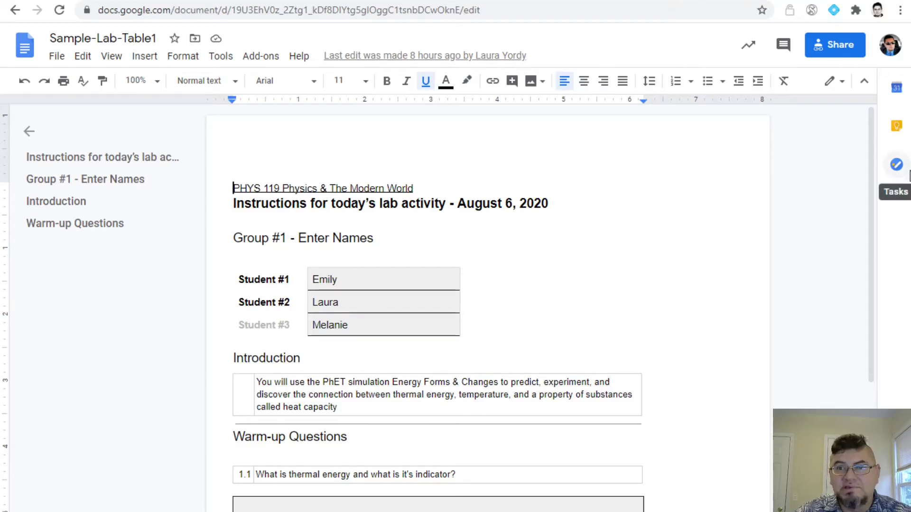
- Copy the sharing link of the Sample-Lab-Table1 document in Google Docs
click(839, 49)
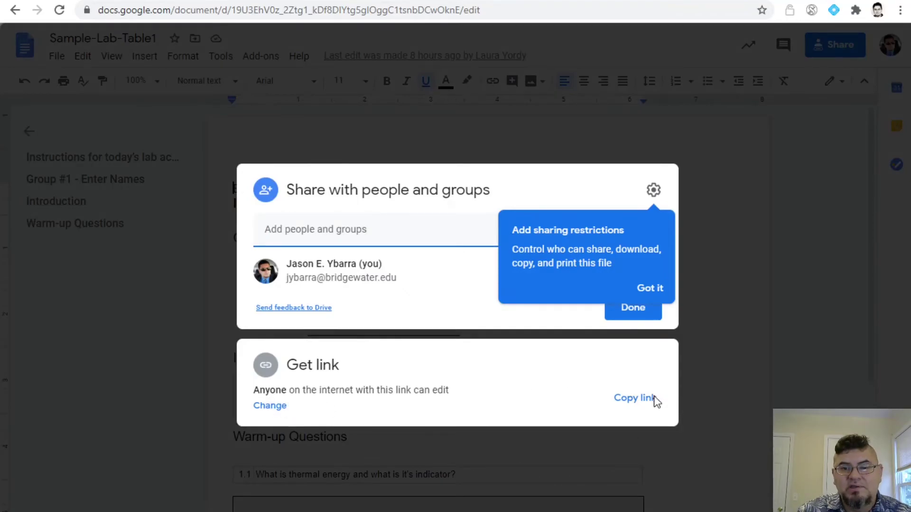
click(642, 401)
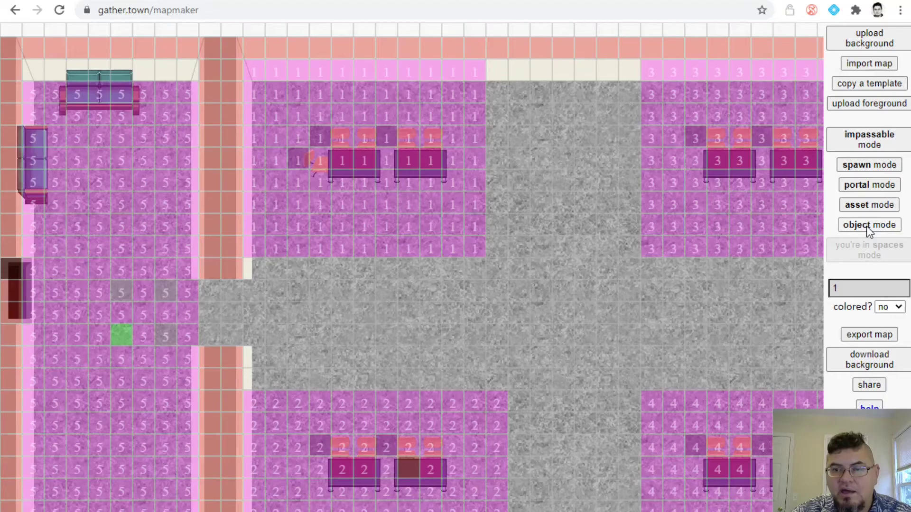
- Start a shared document object at 17, 5 between the private space 1 desks, using the copied Google Docs link as its site to show
click(867, 226)
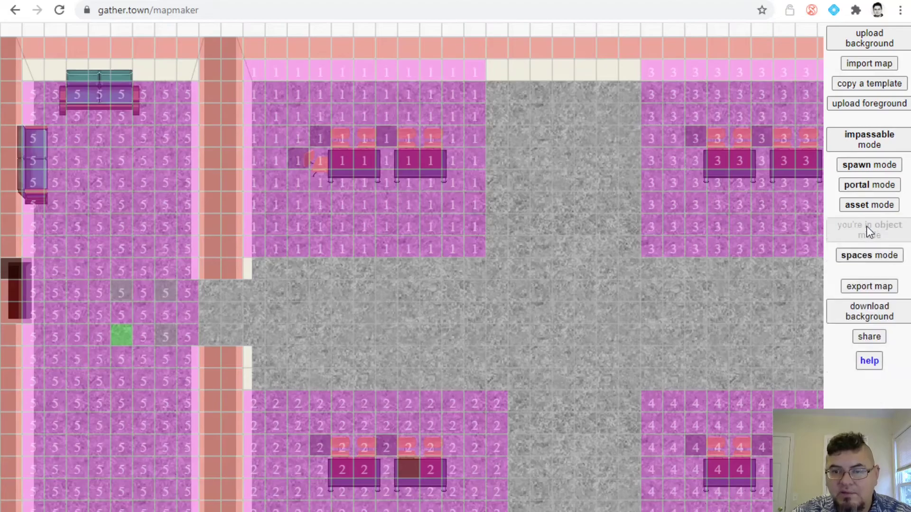
click(389, 162)
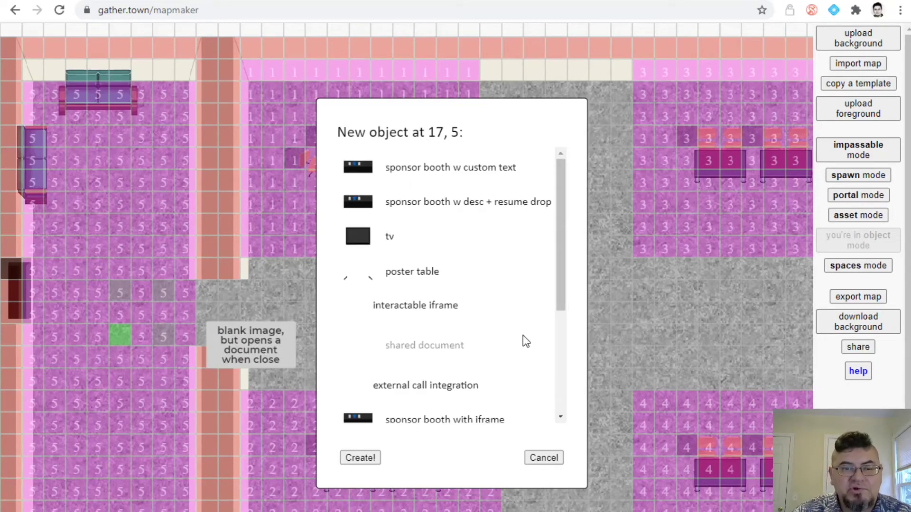
click(418, 351)
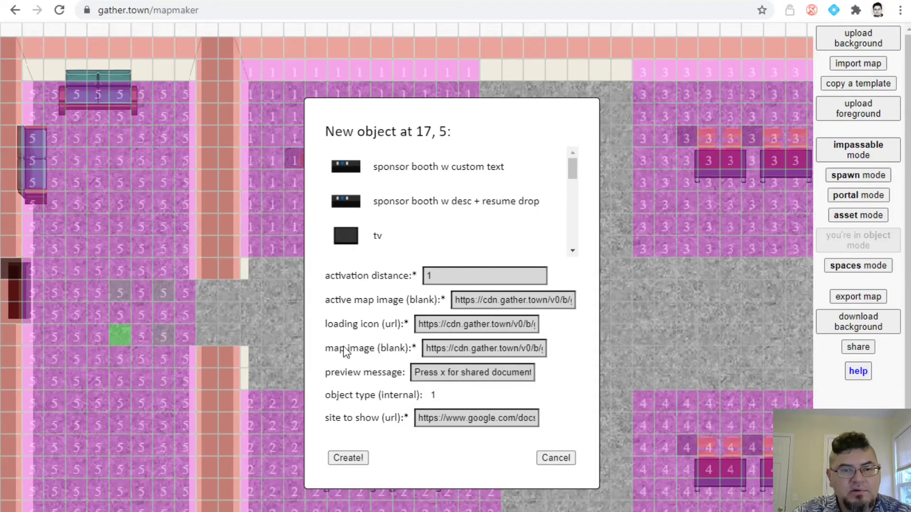
triple_click(453, 419)
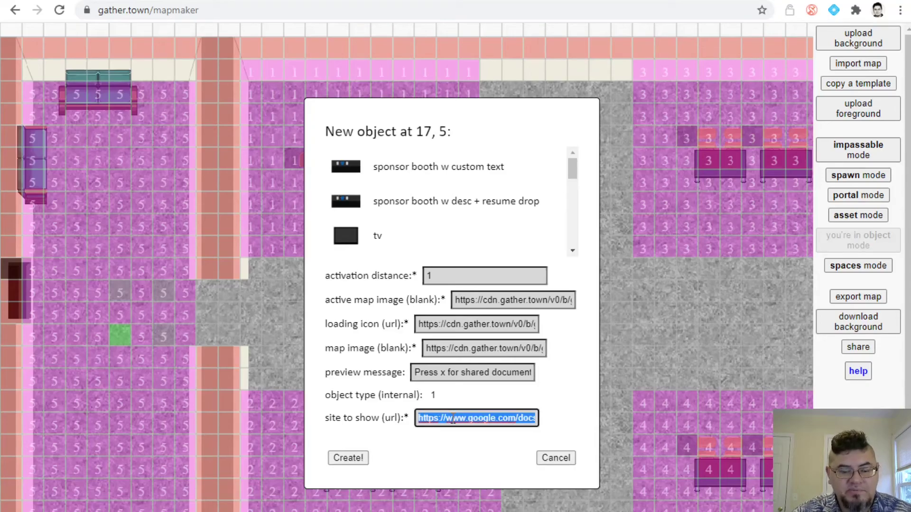
key(BackSpace)
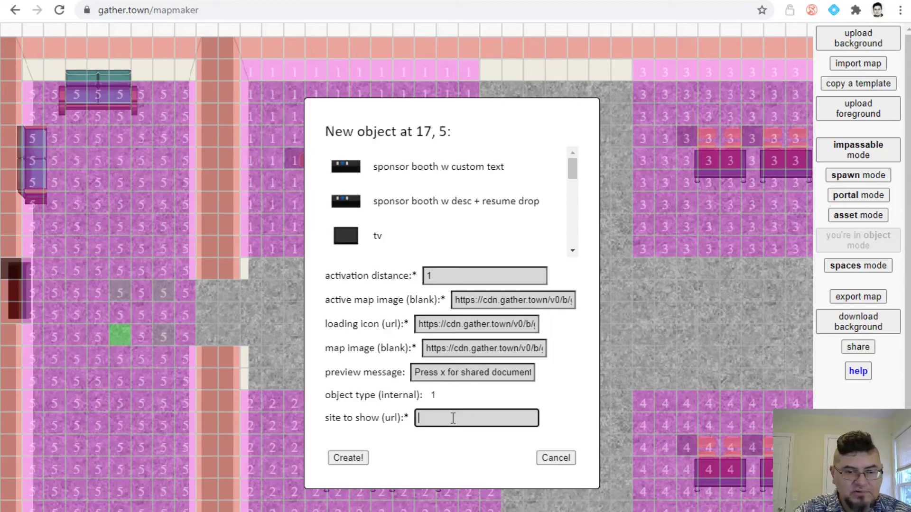
key(ctrl+v)
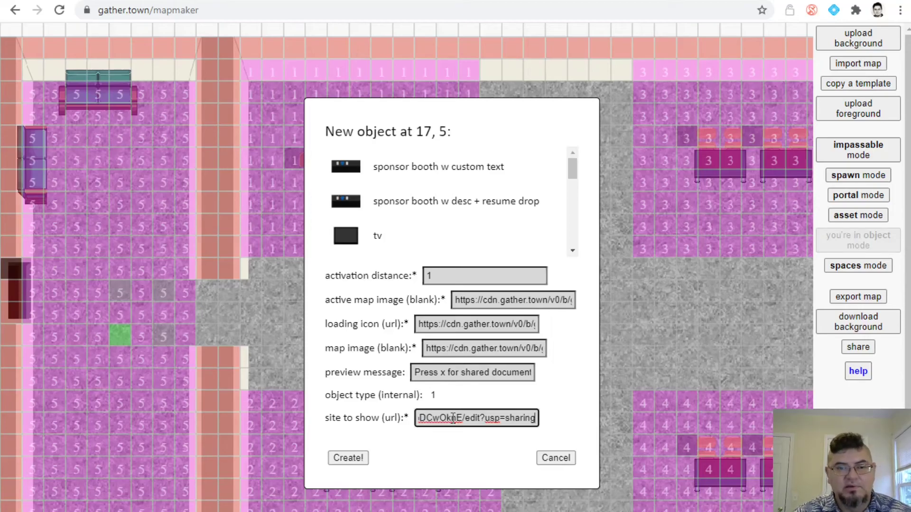
- Set the shared document's activation distance to 3 and create the object
click(444, 275)
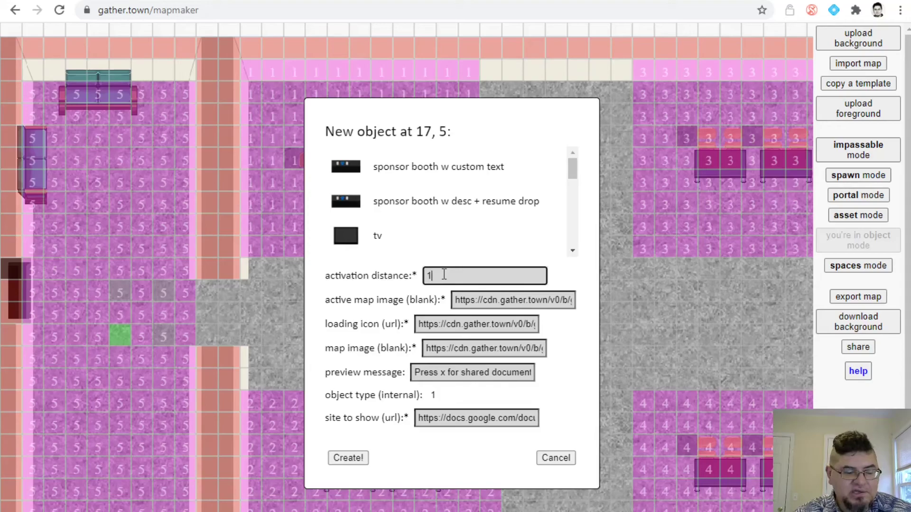
key(BackSpace)
text(3)
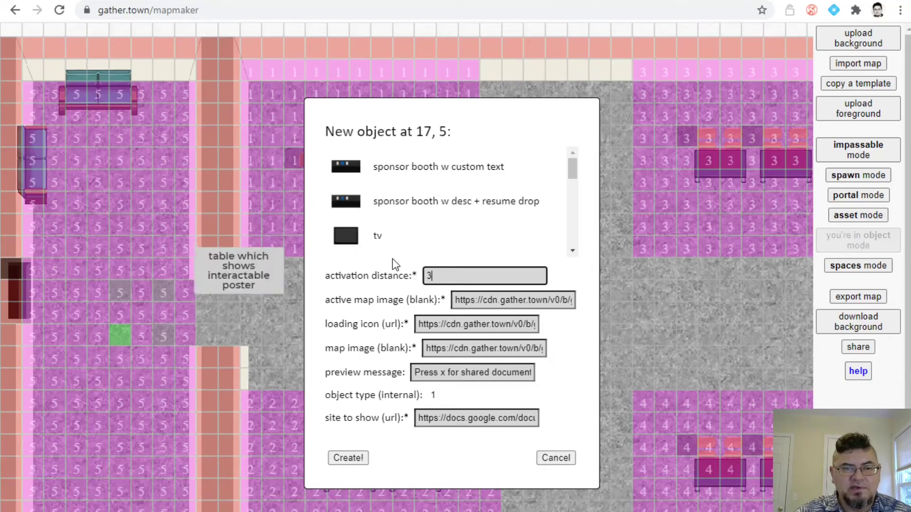
click(340, 459)
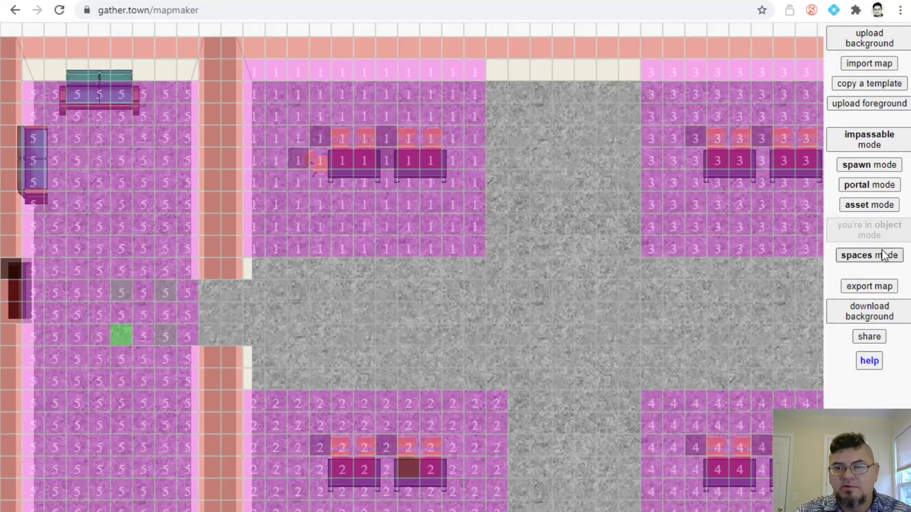
- Export the map with the shared document object to the existing new-test-classroom map
click(877, 285)
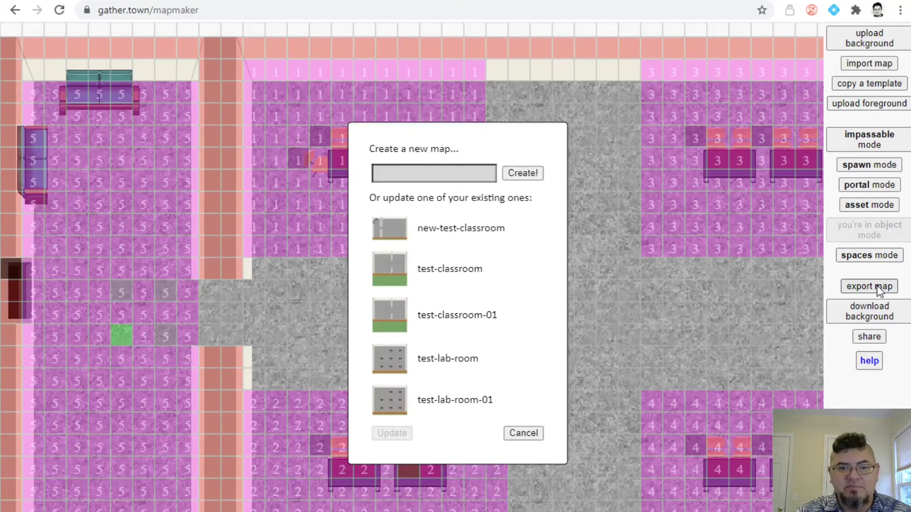
click(476, 236)
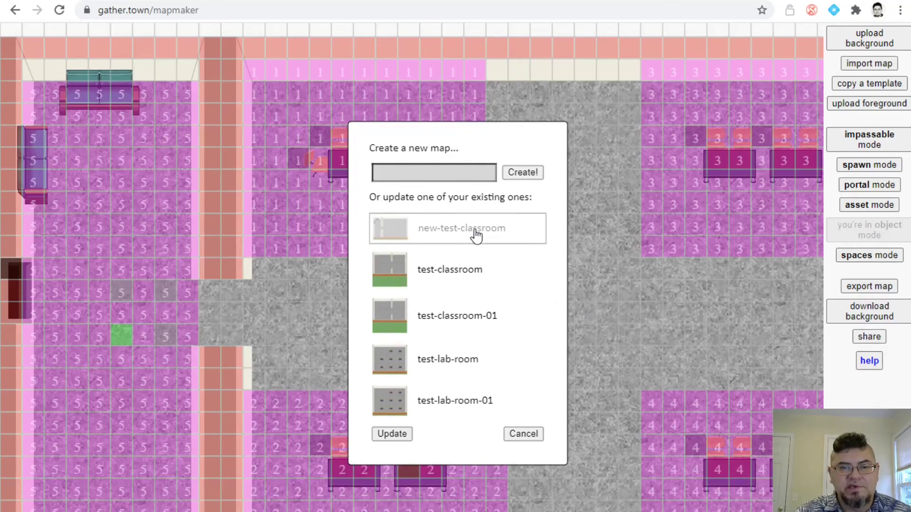
click(392, 434)
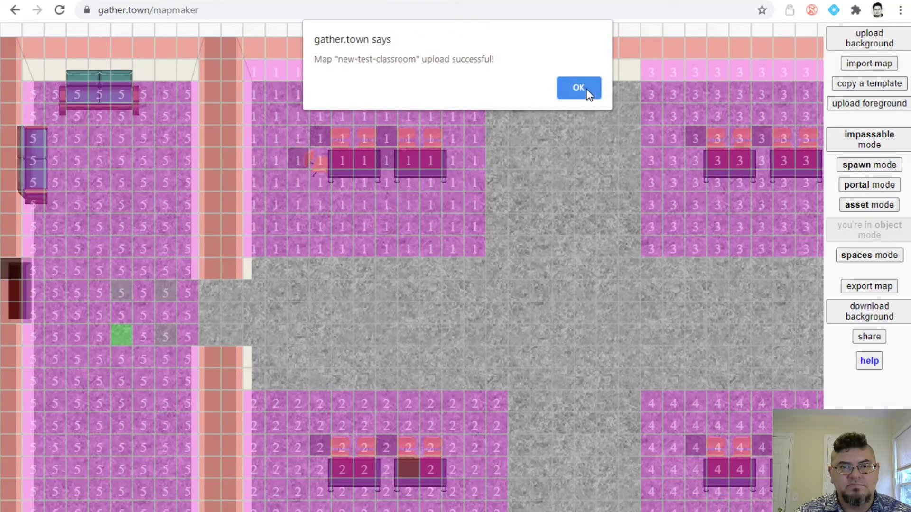
click(586, 89)
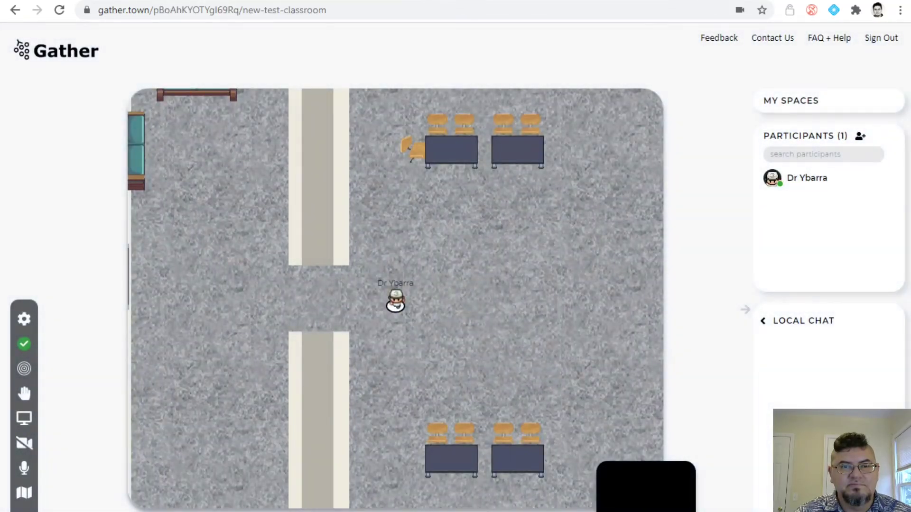
- Walk the avatar to the gap between the private space 1 desks and open the shared document there
key(Right)
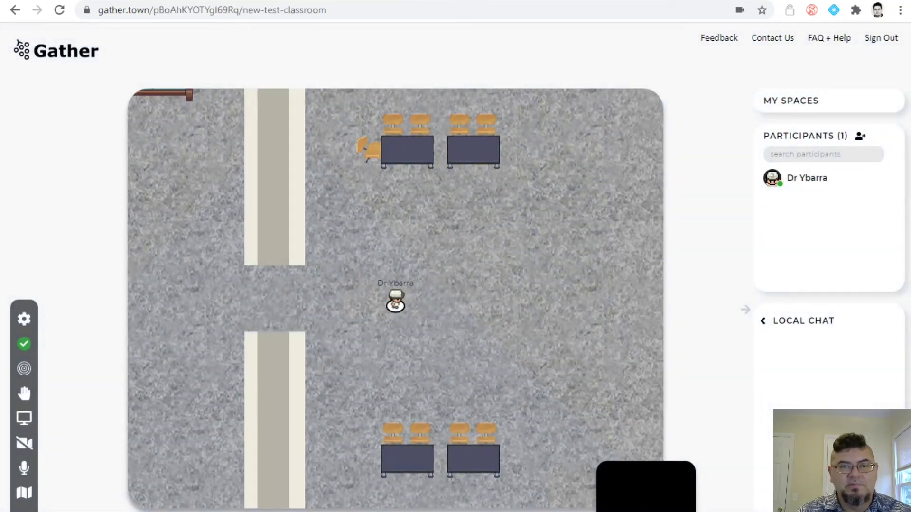
key(Up)
key(Up)
key(Up)
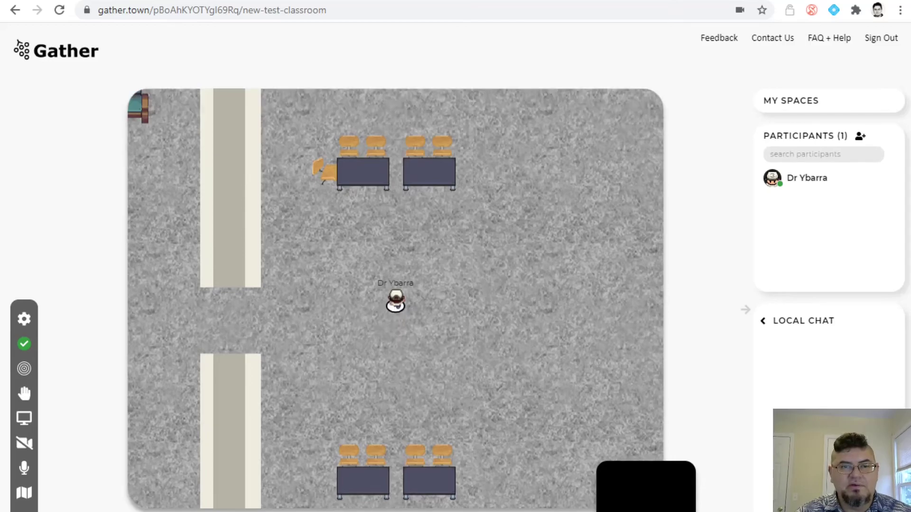
key(Up)
key(Up)
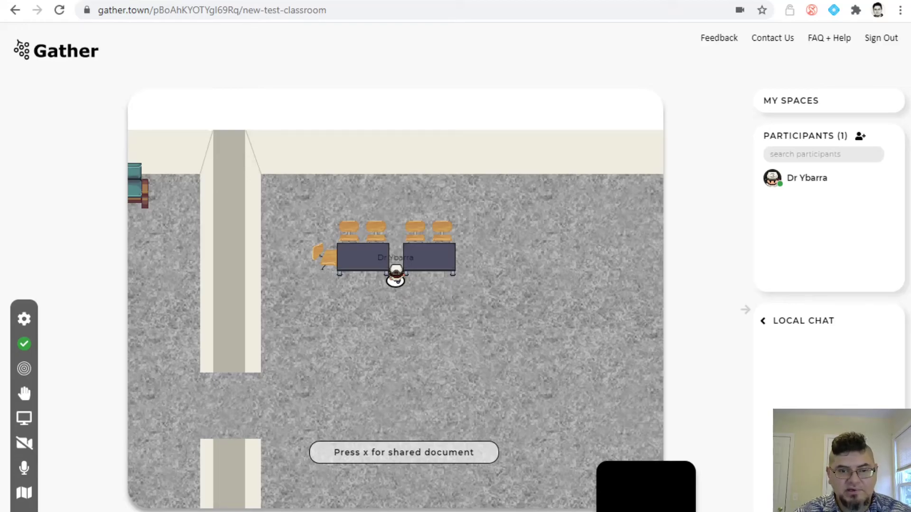
key(x)
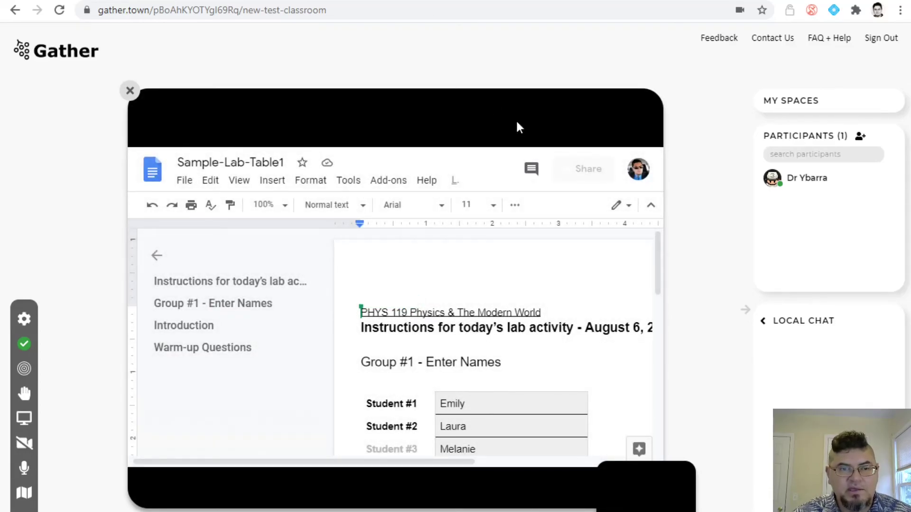
- Review the shared lab document down to the Warm-up Questions, and close it
click(497, 411)
scroll(498, 410, down, 4)
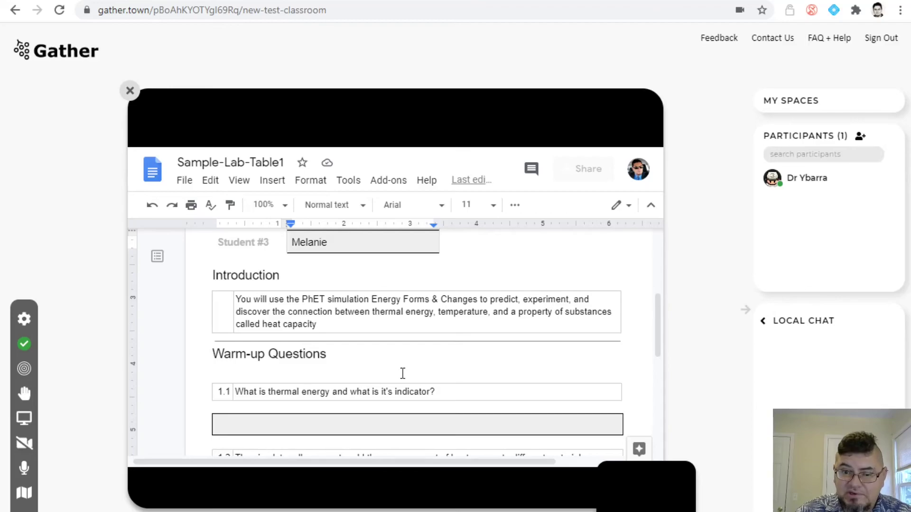
mouse_move(28, 348)
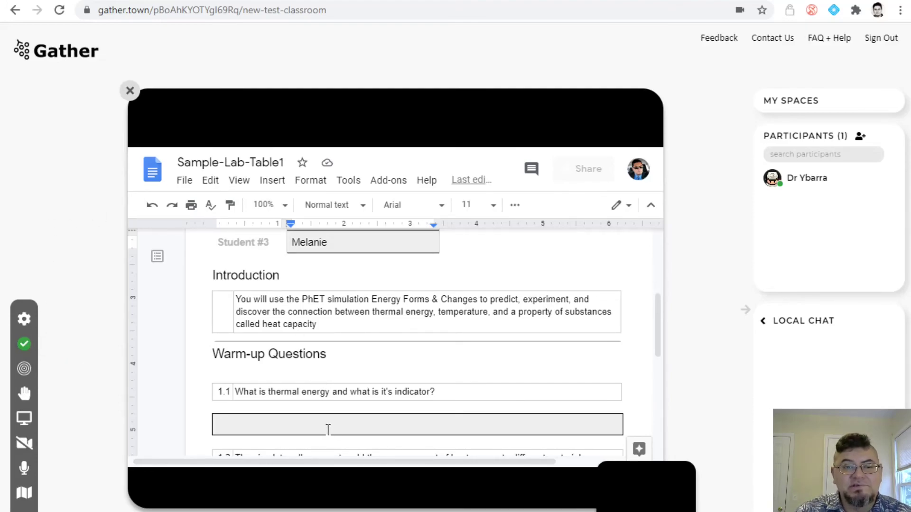
click(129, 92)
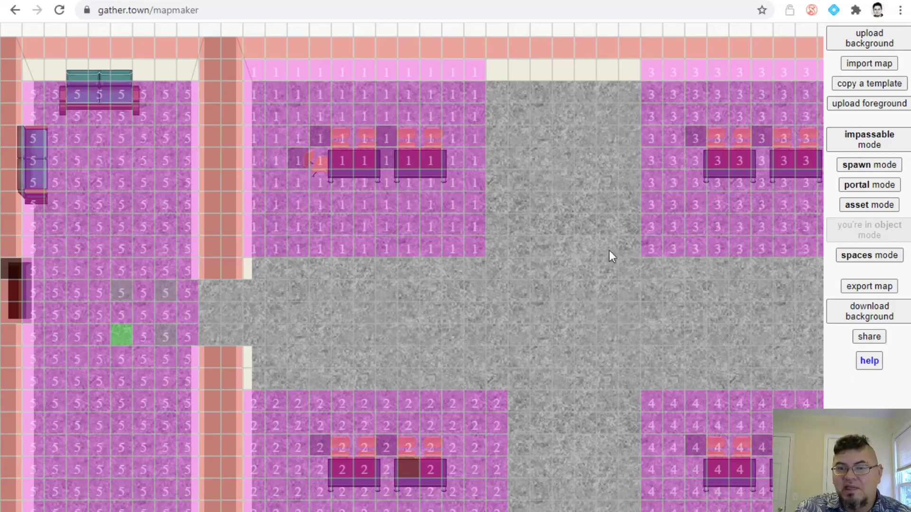
- Place the paper.png asset at 17, 5 between the private space 1 desks, keeping bring to front as true
click(858, 209)
click(385, 157)
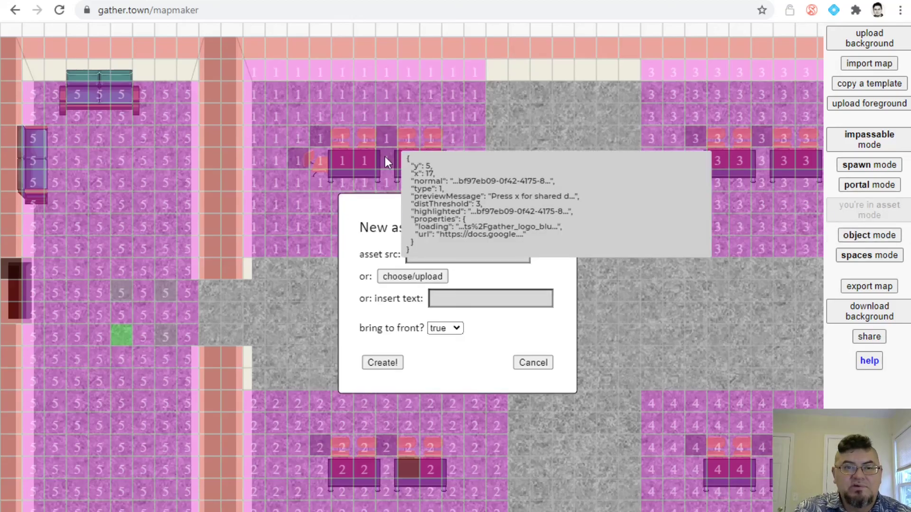
click(409, 277)
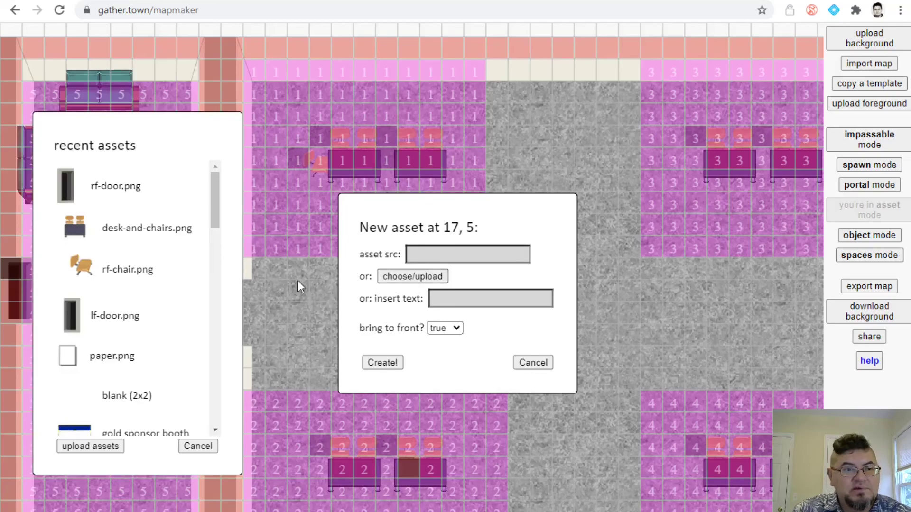
click(121, 363)
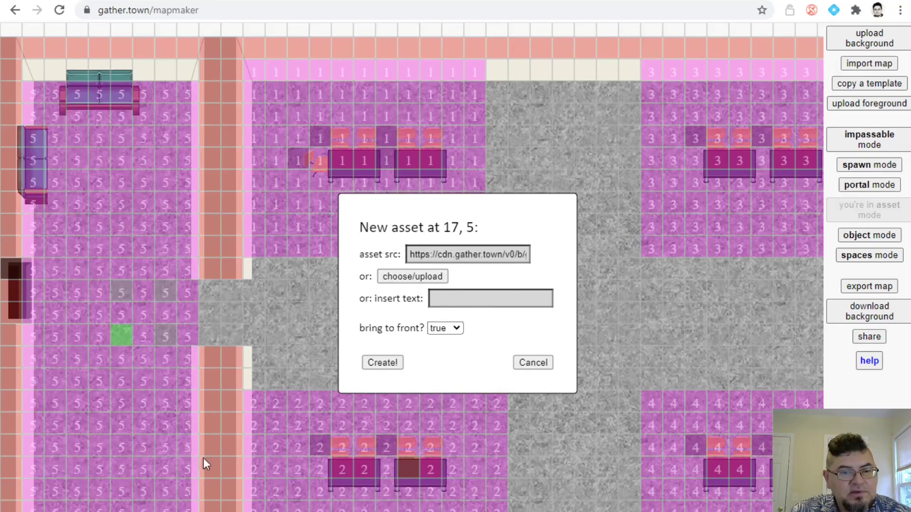
click(382, 366)
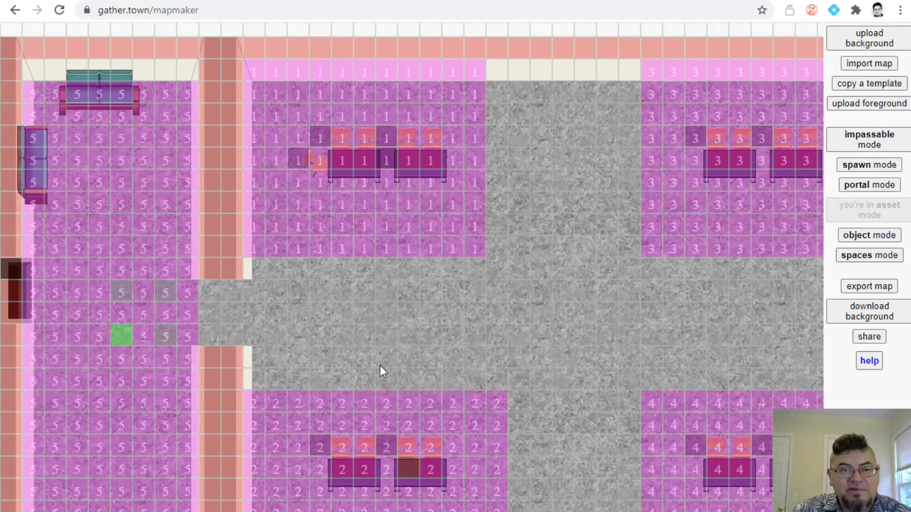
- Export the map with the paper asset to the existing new-test-classroom map and switch to the live classroom
click(869, 286)
click(470, 237)
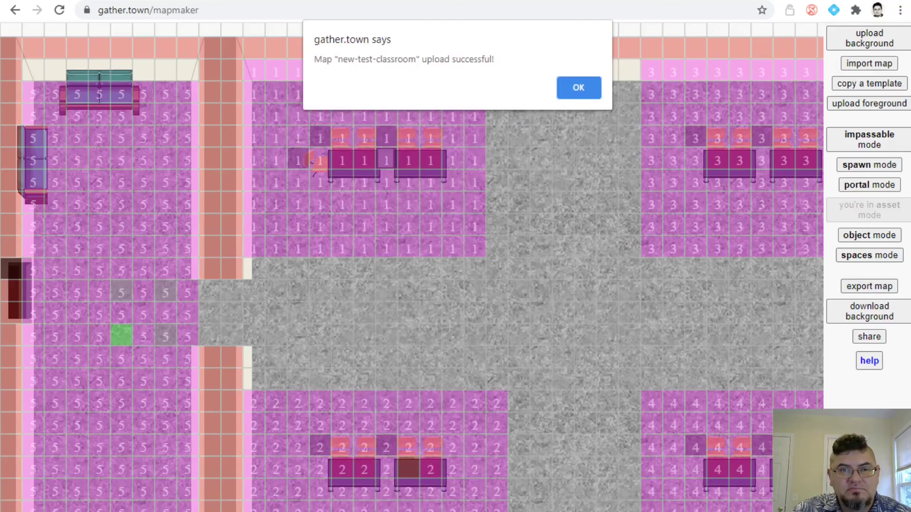
click(415, 0)
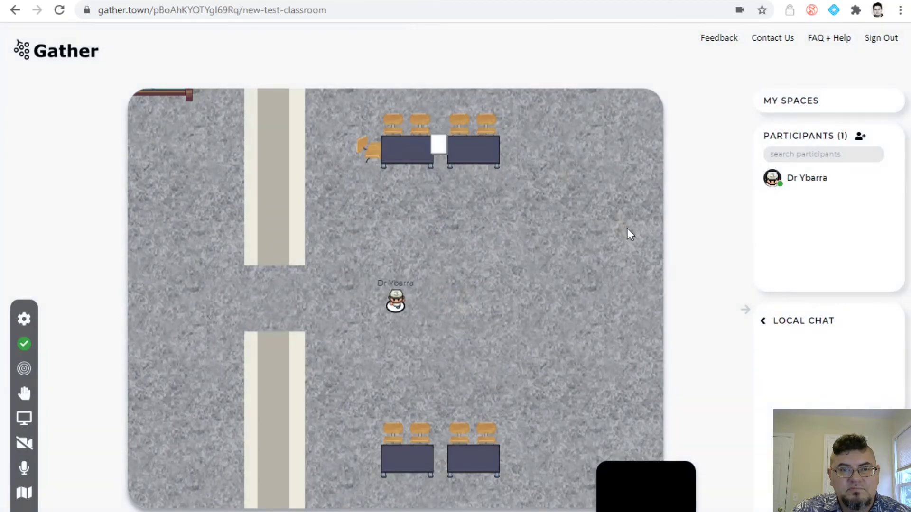
- Walk the avatar up to the paper between the private space 1 desks
key(Up)
key(Up)
key(Up)
key(Up)
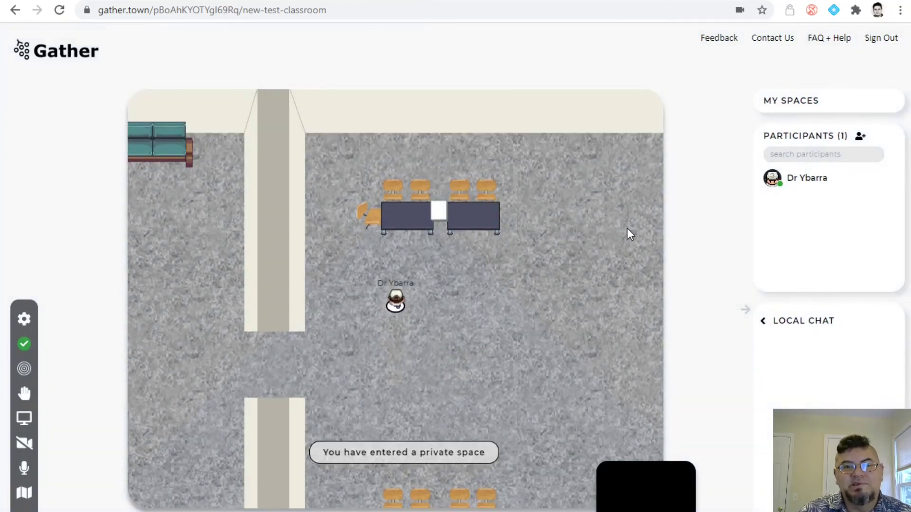
key(Right)
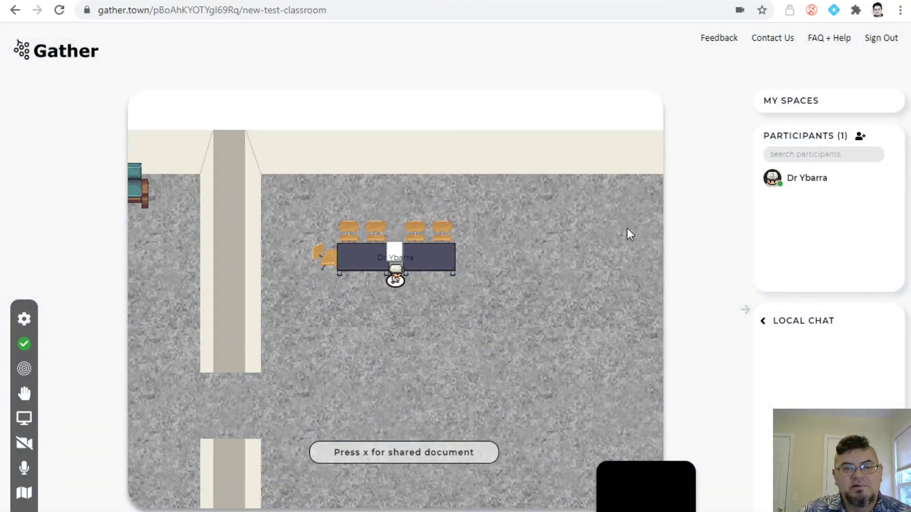
- Walk the avatar around the right-hand desk to the far side of its chairs to test the document's activation range
key(Down)
key(Right)
key(Right)
key(Right)
key(Up)
key(Up)
key(Up)
key(Up)
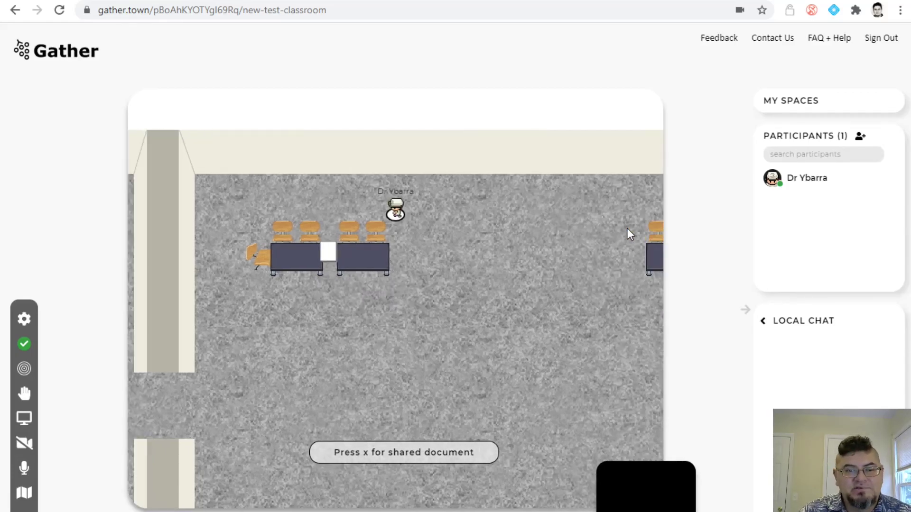
- Walk the avatar behind the chairs, past the single chair at the left, and around to the front of the left-hand desk
key(Left)
key(Left)
key(Left)
key(Left)
key(Left)
key(Left)
key(Left)
key(Down)
key(Down)
key(Down)
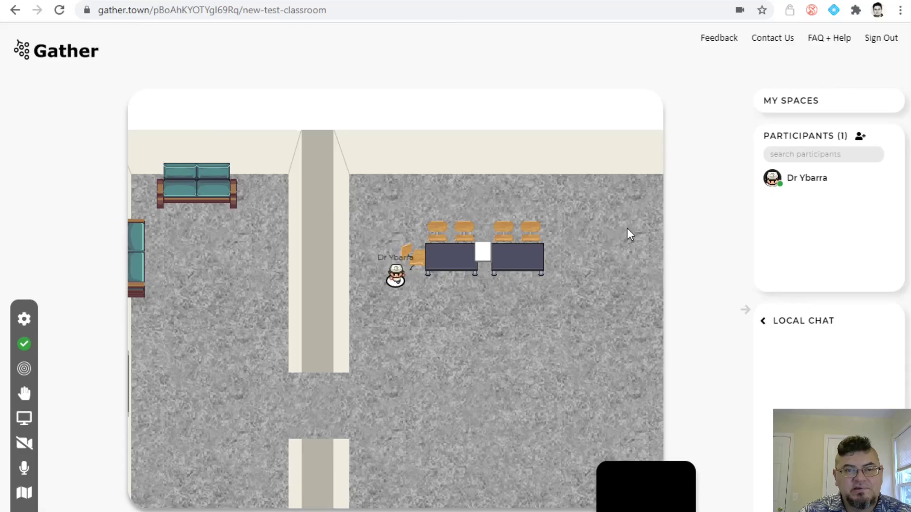
key(Right)
key(Right)
key(Down)
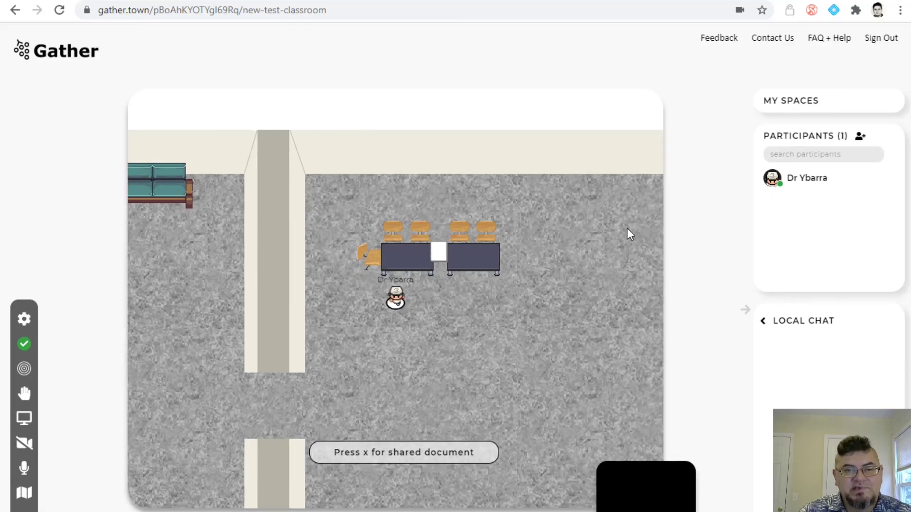
- Move the avatar back and forth in front of the desks to check where the shared document prompt activates
key(Right)
key(Right)
key(Right)
key(Left)
key(Left)
key(Left)
key(Left)
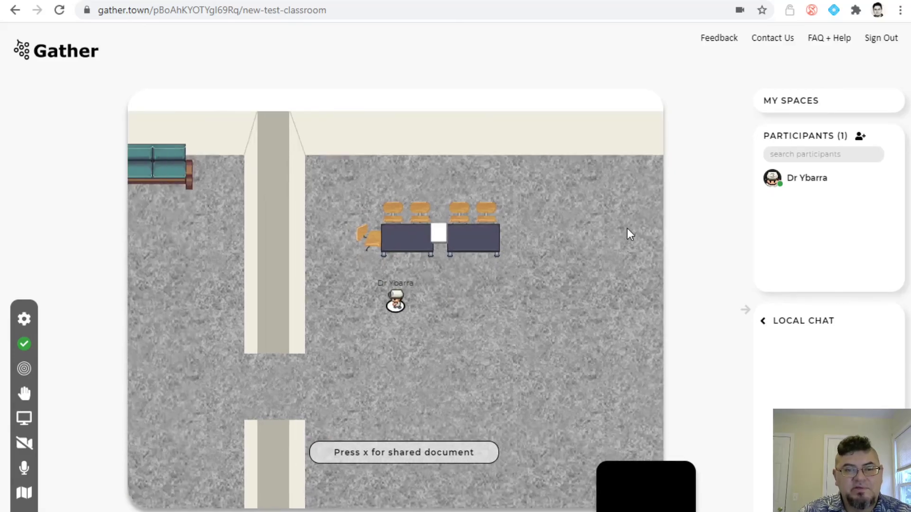
key(Left)
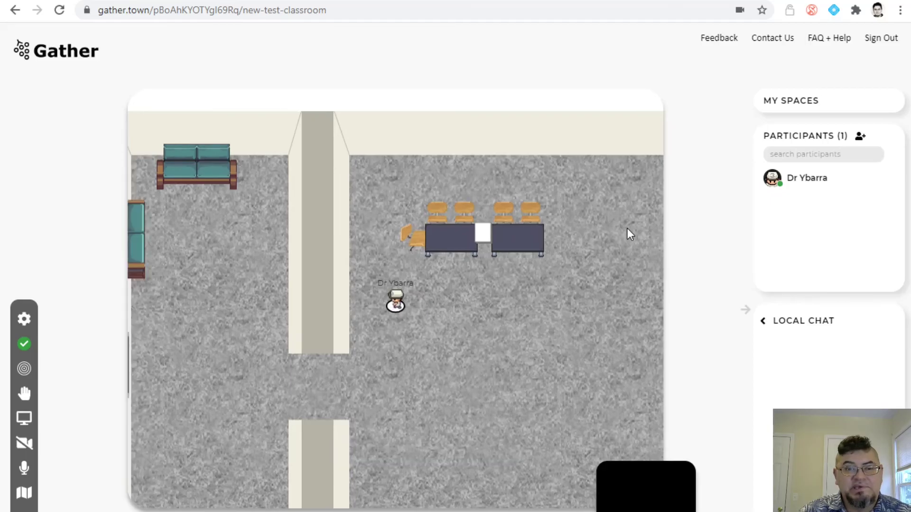
key(Right)
key(Left)
key(Right)
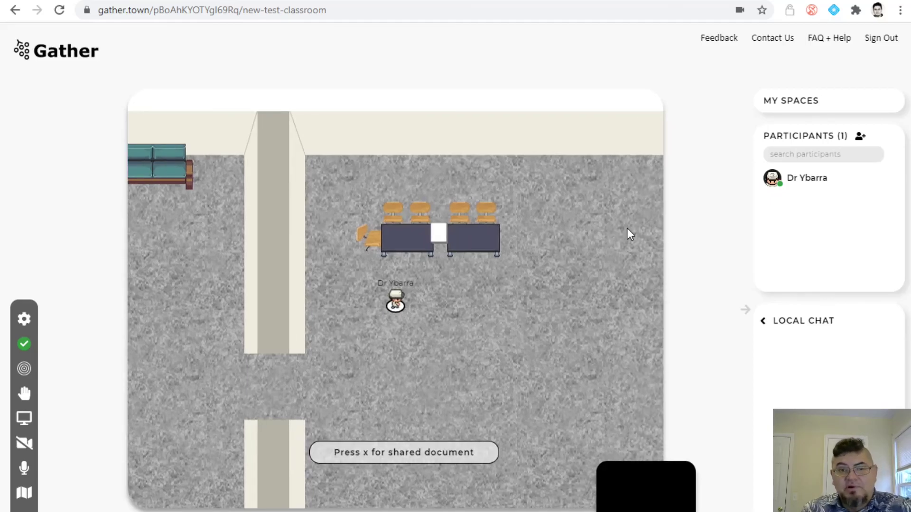
- Return the avatar to the paper between the two desks
key(Up)
key(Up)
key(Right)
key(Right)
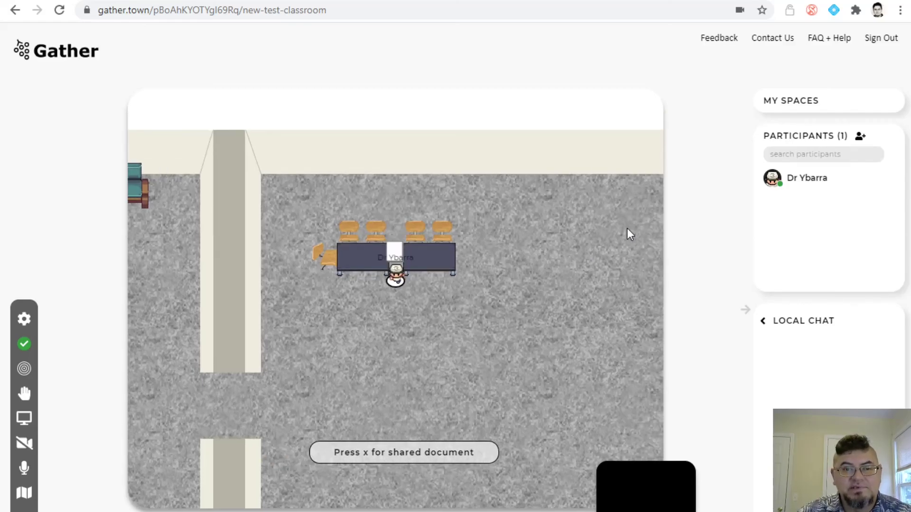
- Walk the avatar away from the paper into the open floor between the upper and lower desk groups
key(Down)
key(Down)
key(Down)
key(Down)
key(Down)
key(Right)
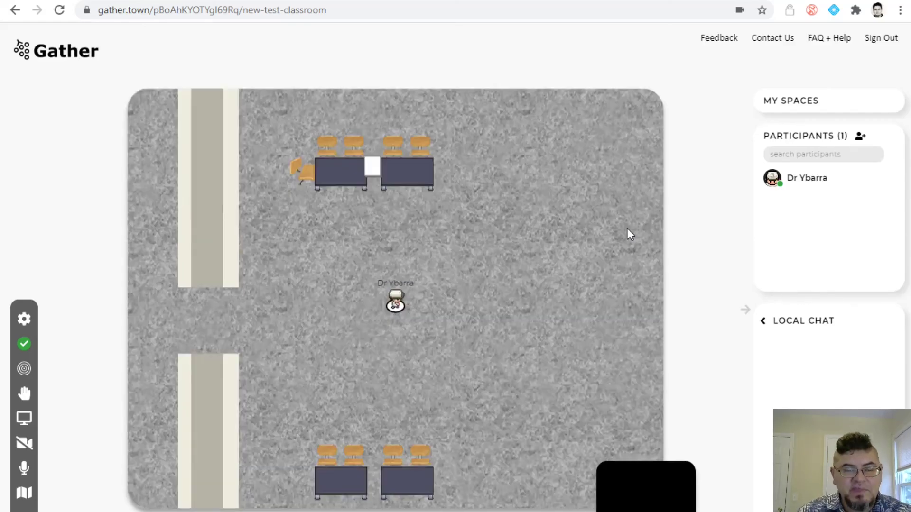
key(Right)
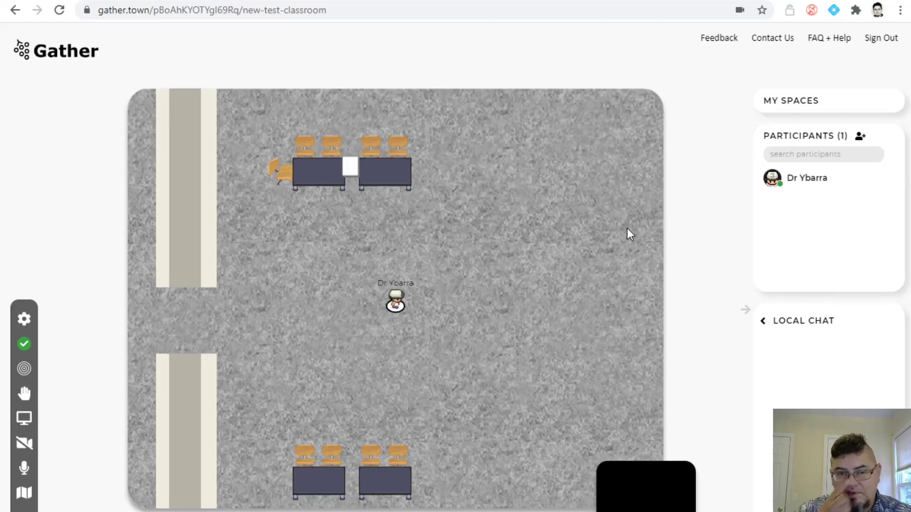